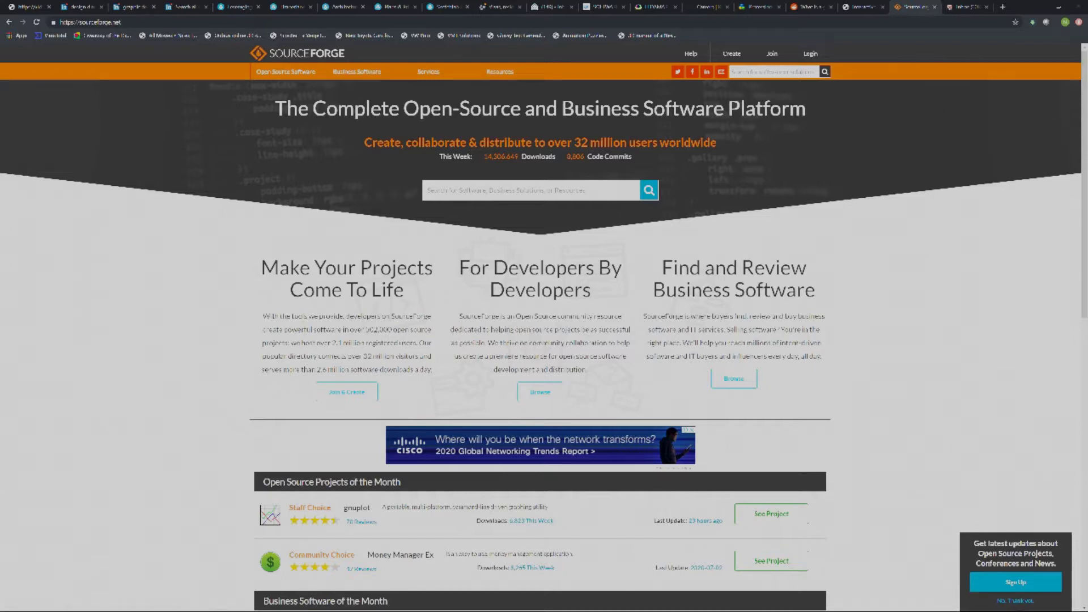
Magnify the SourceForge home page to 200% to examine its web address, and close the magnifier
{"action": "left_click", "coordinate": [193, 22]}
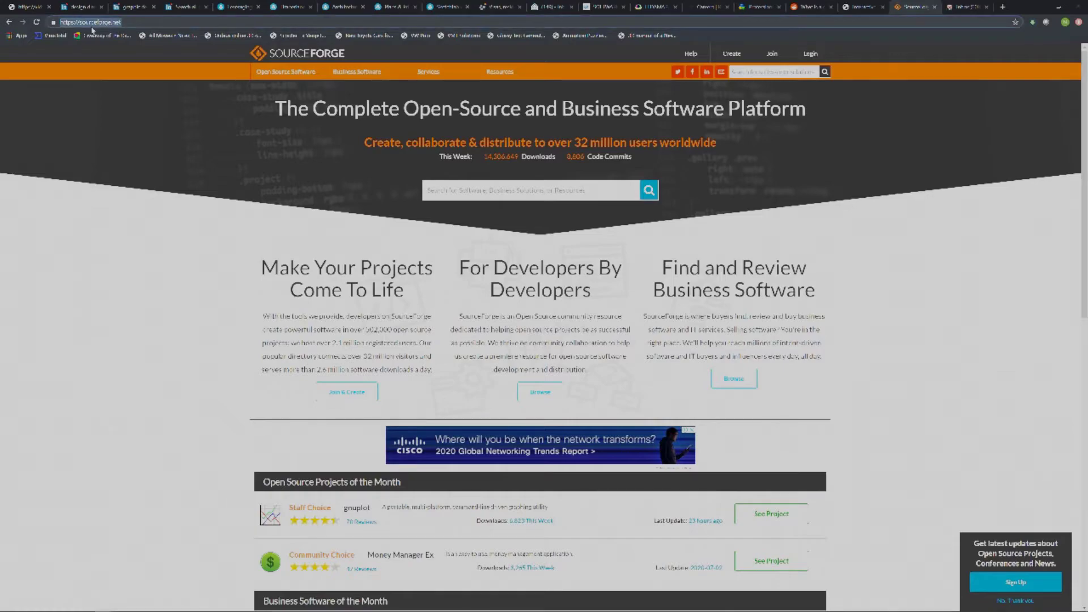
{"action": "key", "text": "super+plus"}
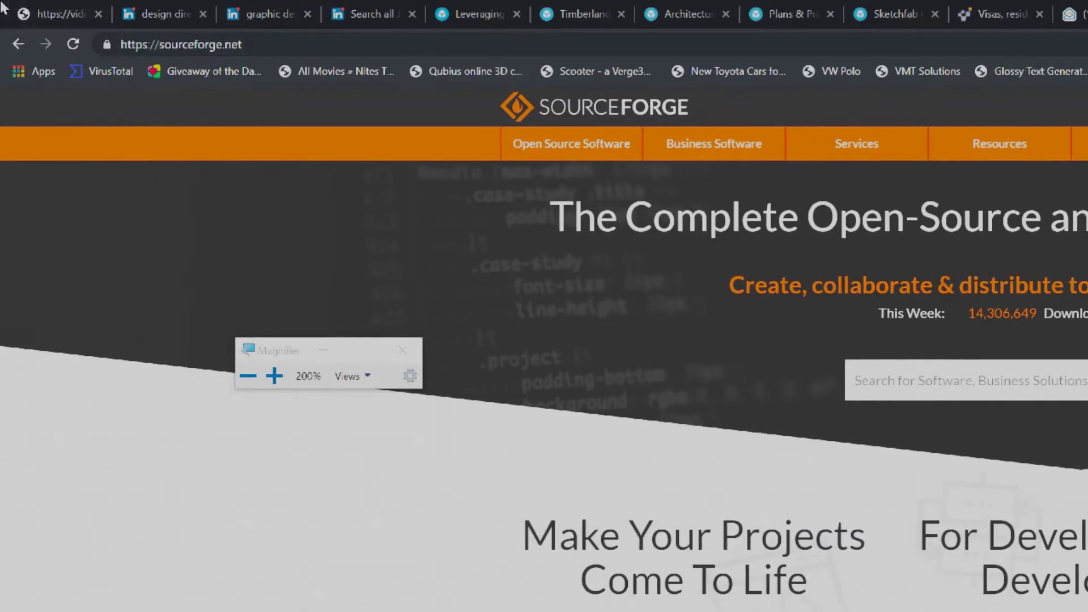
{"action": "left_click", "coordinate": [253, 44]}
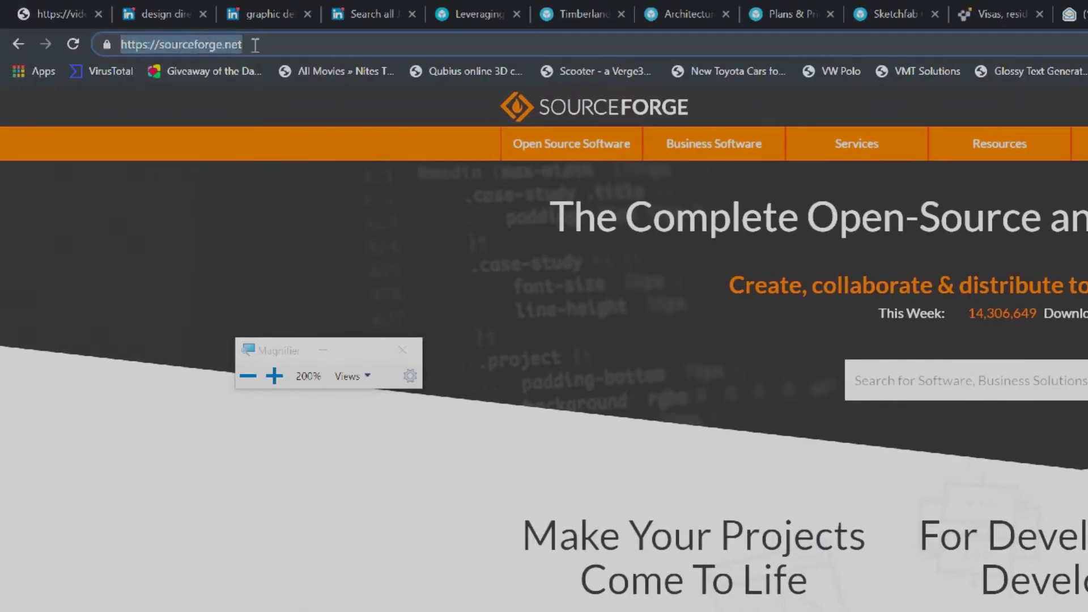
{"action": "left_click", "coordinate": [268, 45]}
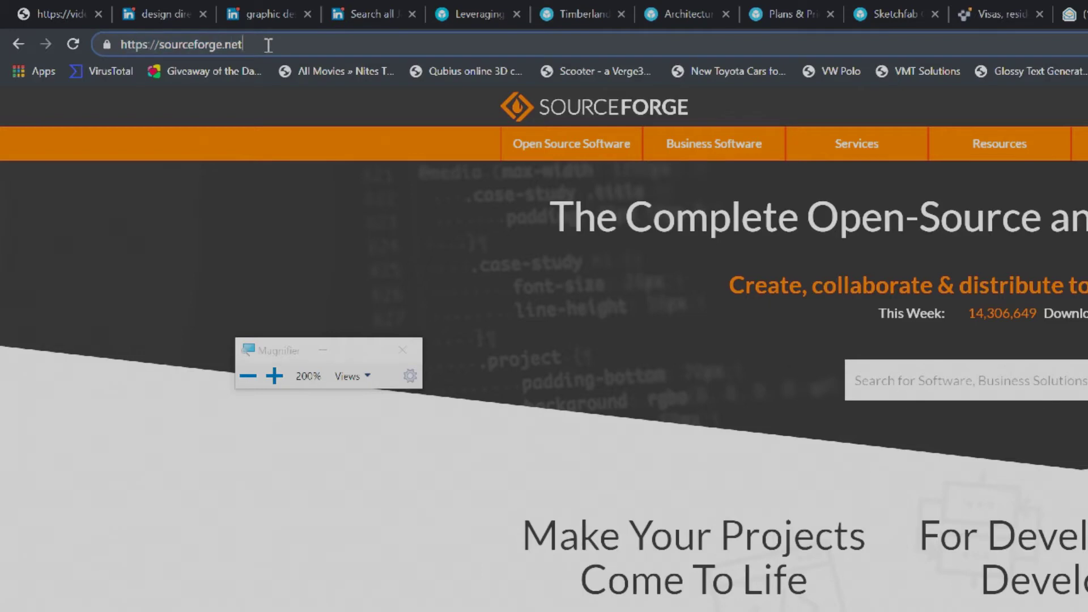
{"action": "left_click", "coordinate": [399, 357]}
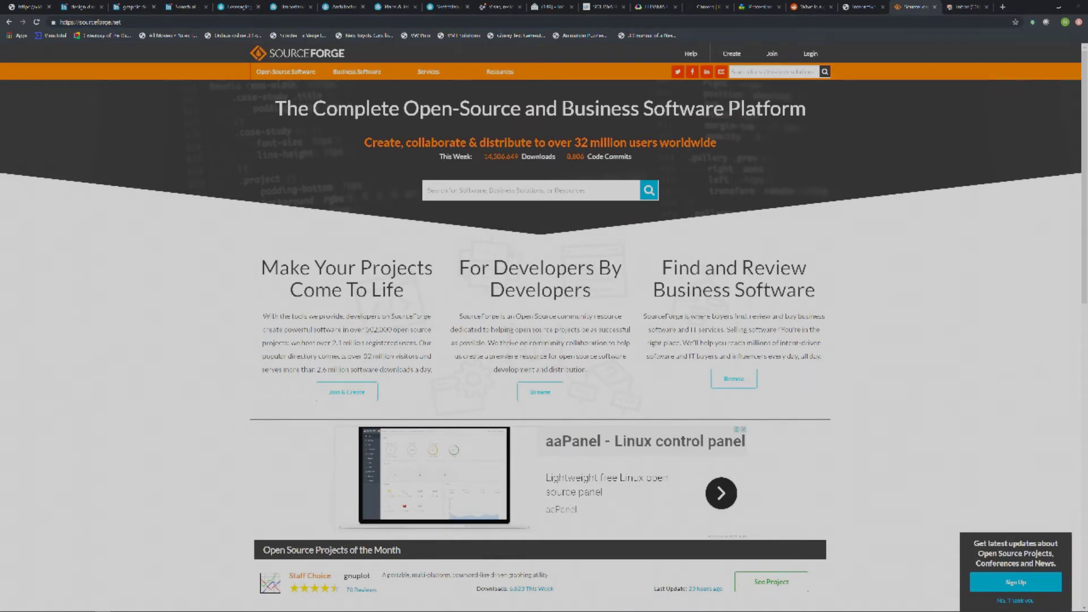
Search SourceForge for freeplane and open the Freeplane open-source project page
{"action": "type", "text": "freeplane"}
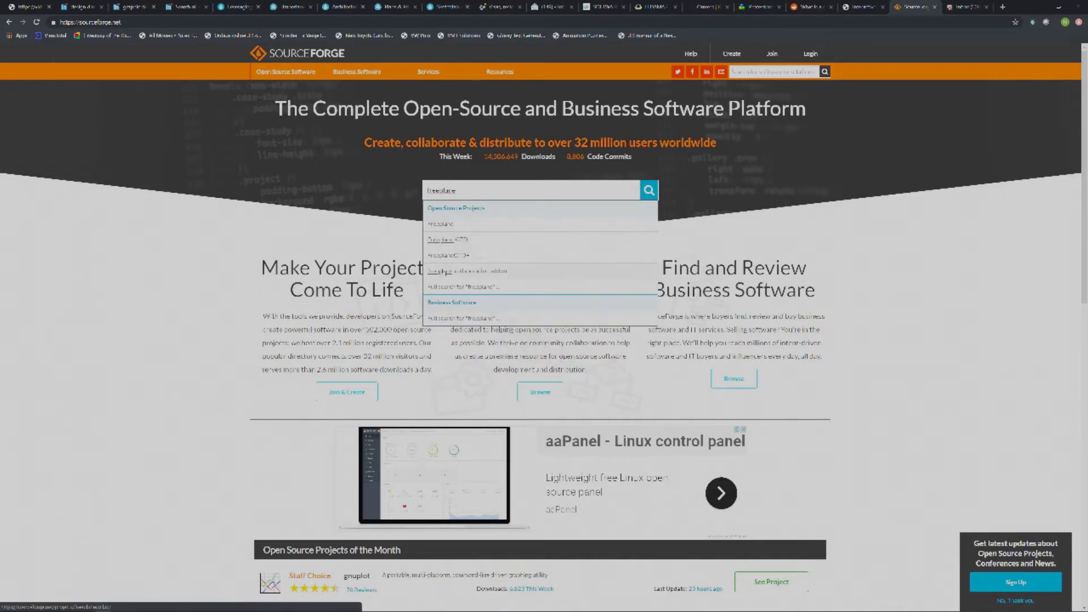
{"action": "left_click", "coordinate": [444, 226]}
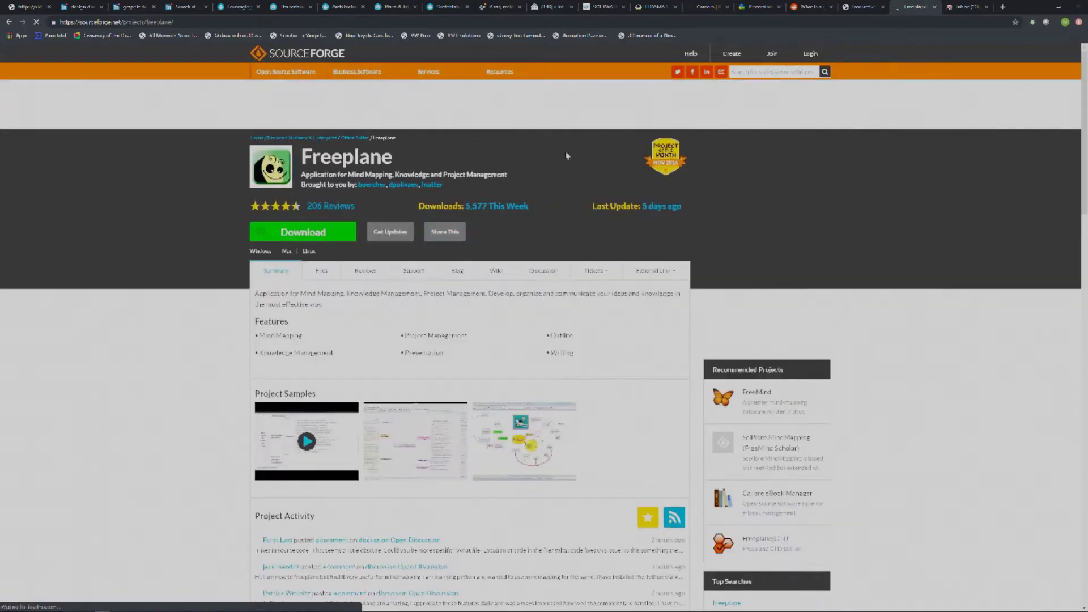
Look over the Freeplane project page and examine the Getting Things Done mind map sample enlarged at 200%, then close it
{"action": "scroll", "coordinate": [182, 454], "scroll_direction": "down", "scroll_amount": 2}
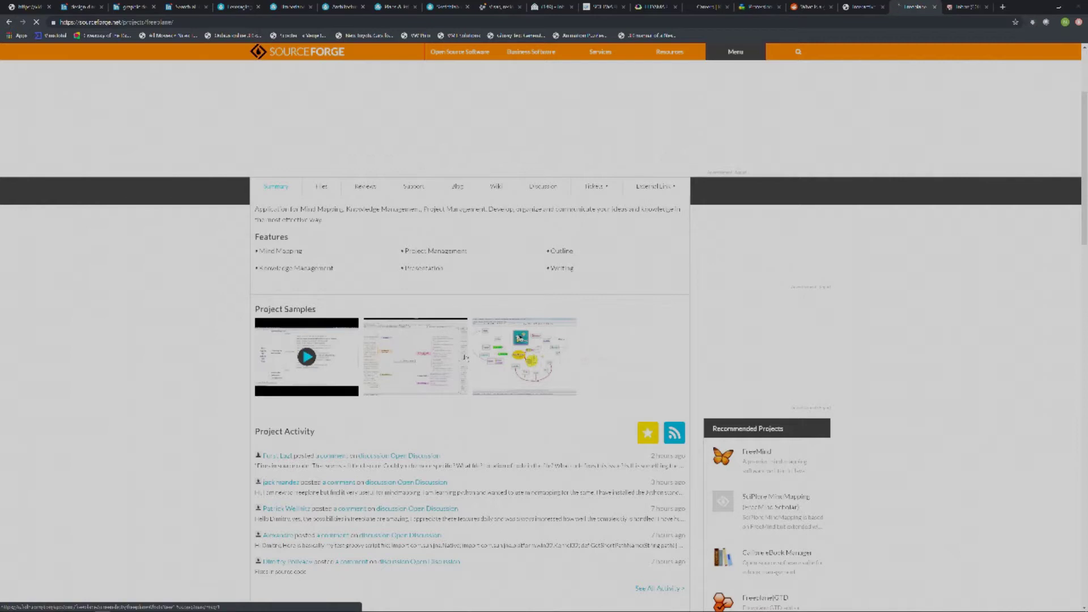
{"action": "scroll", "coordinate": [528, 340], "scroll_direction": "down", "scroll_amount": 2}
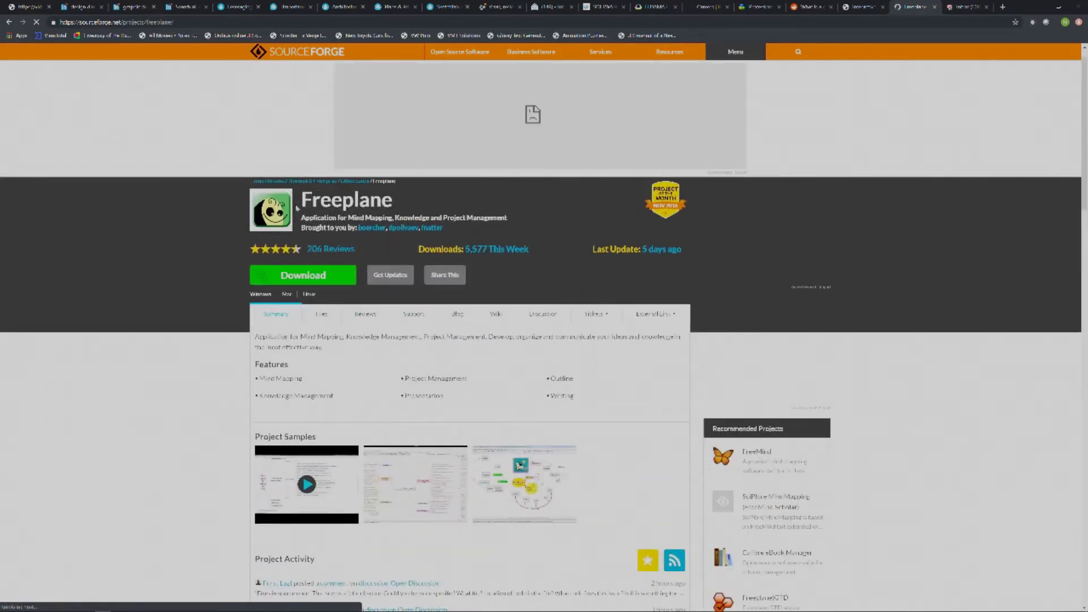
{"action": "scroll", "coordinate": [362, 263], "scroll_direction": "down", "scroll_amount": 2}
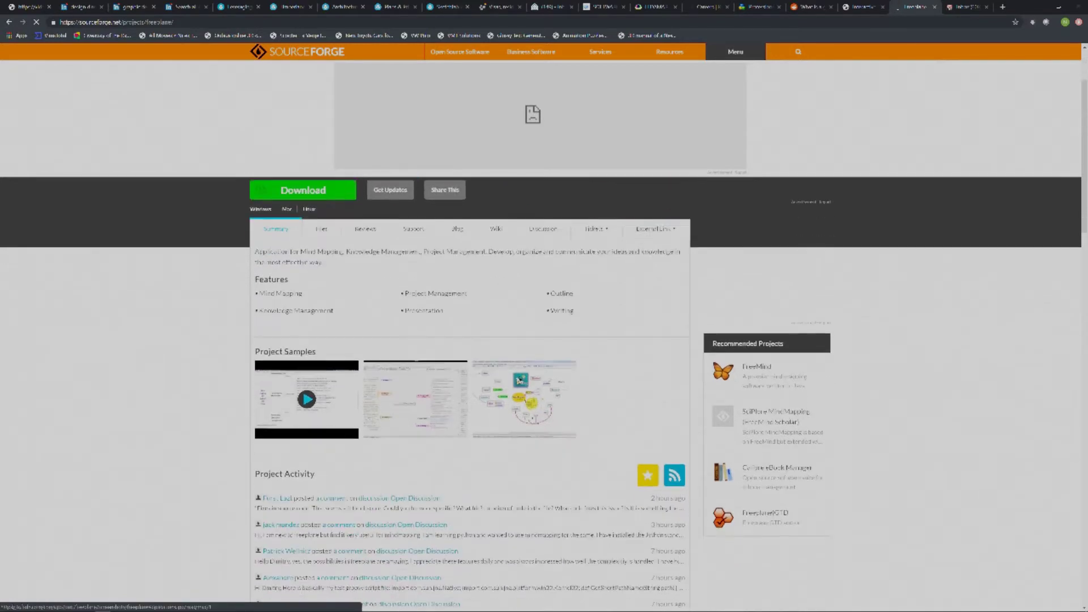
{"action": "left_click", "coordinate": [512, 406]}
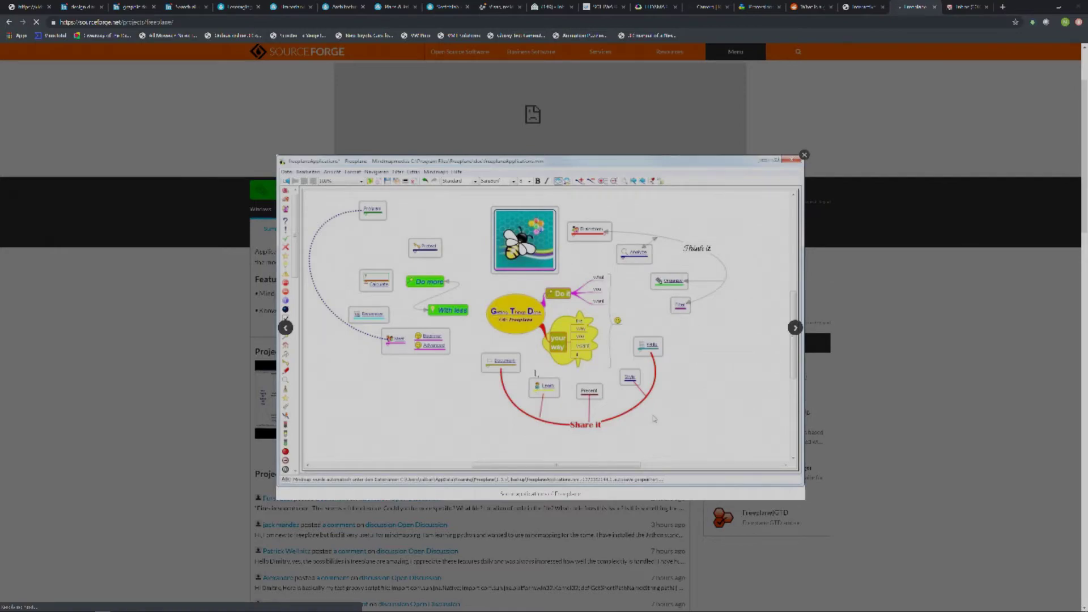
{"action": "key", "text": "super+plus"}
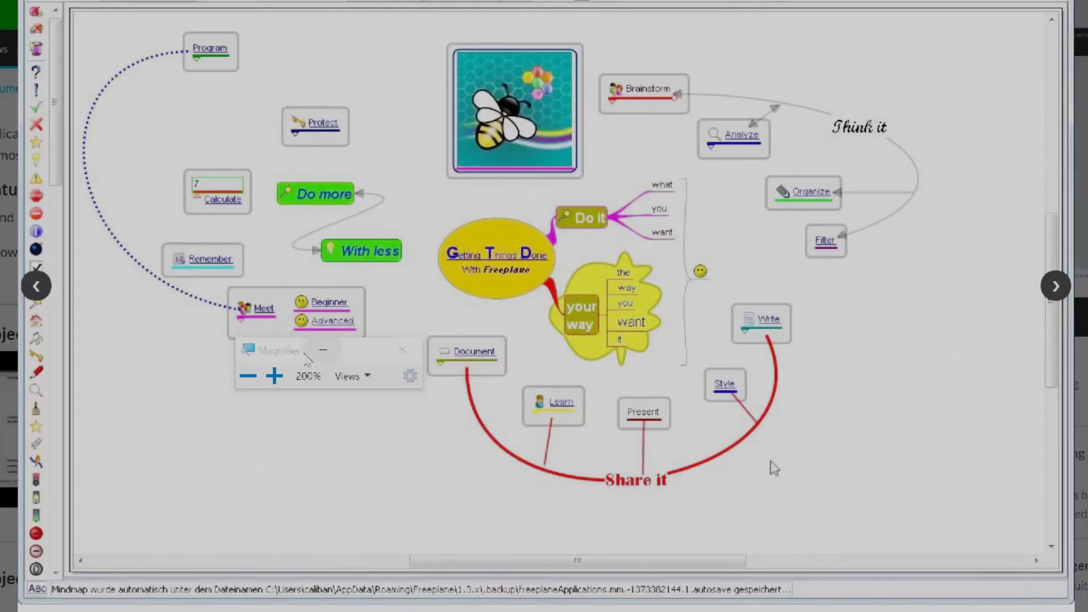
{"action": "left_click_drag", "start_coordinate": [293, 360], "coordinate": [64, 499]}
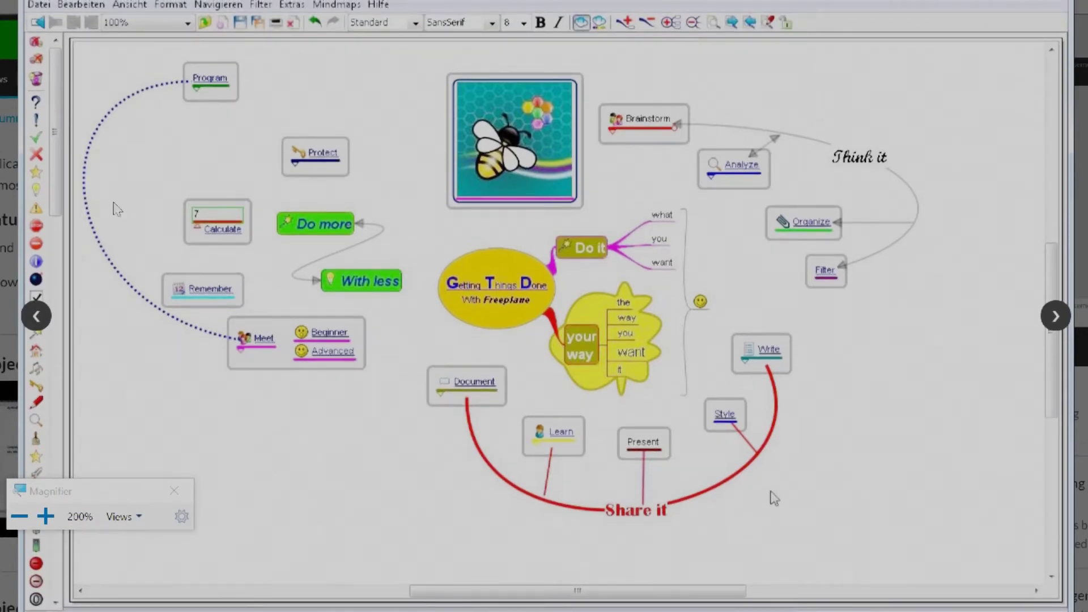
{"action": "left_click", "coordinate": [174, 491]}
{"action": "left_click", "coordinate": [270, 379]}
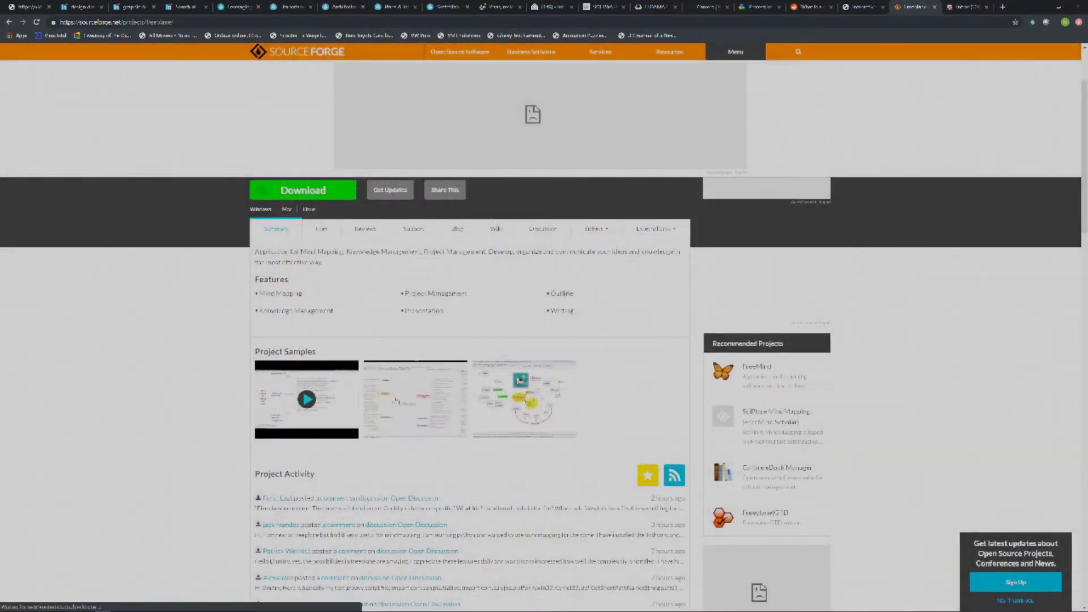
View the enlarged "1.5.x Whats New!" sample map and the project's sample video, and return to the project page
{"action": "left_click", "coordinate": [425, 400]}
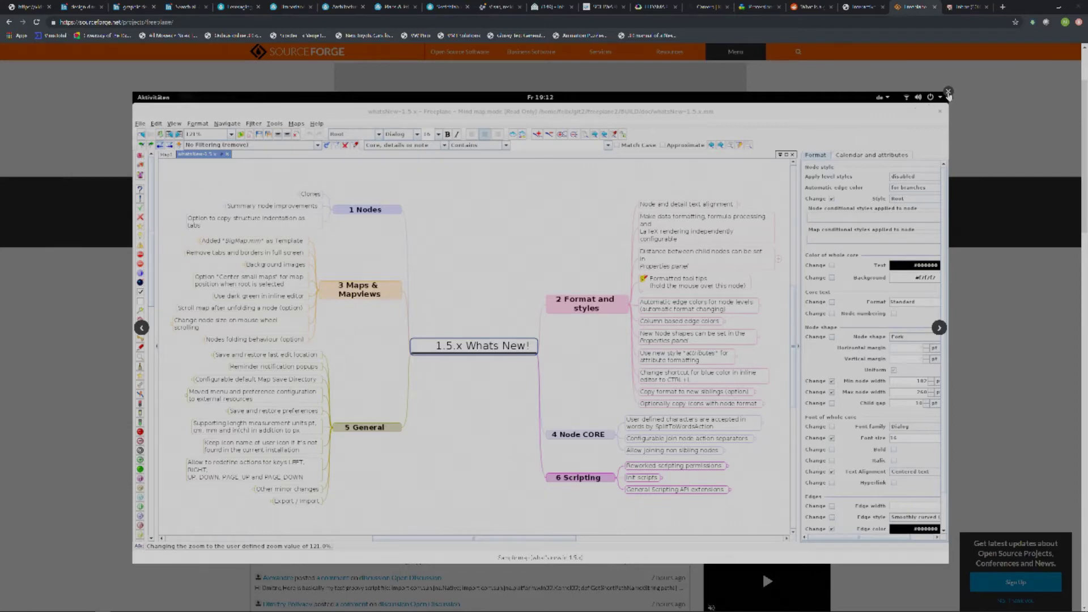
{"action": "left_click", "coordinate": [948, 93]}
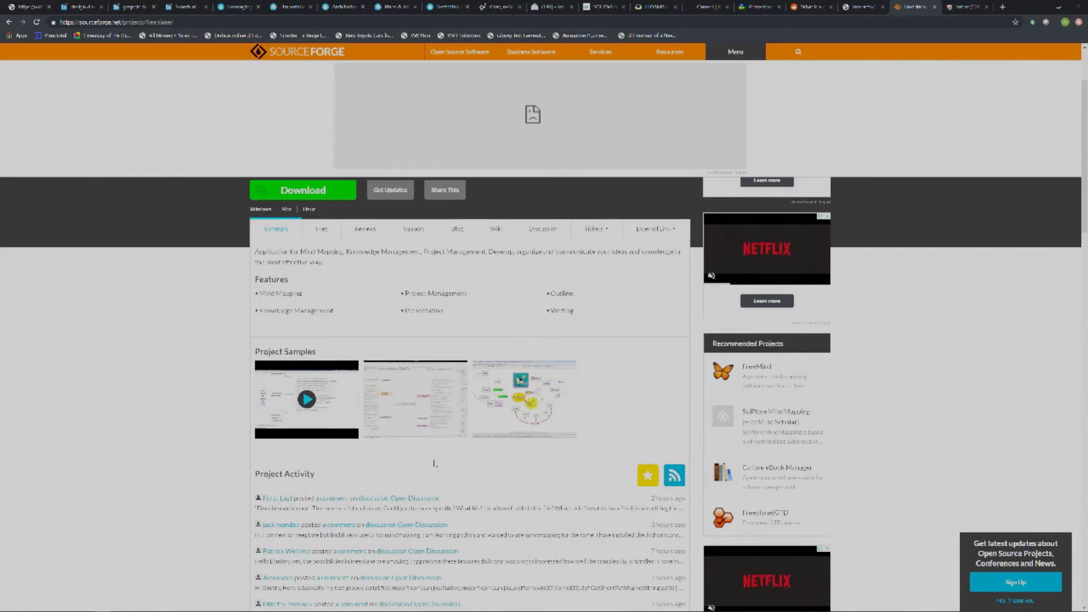
{"action": "left_click", "coordinate": [301, 415]}
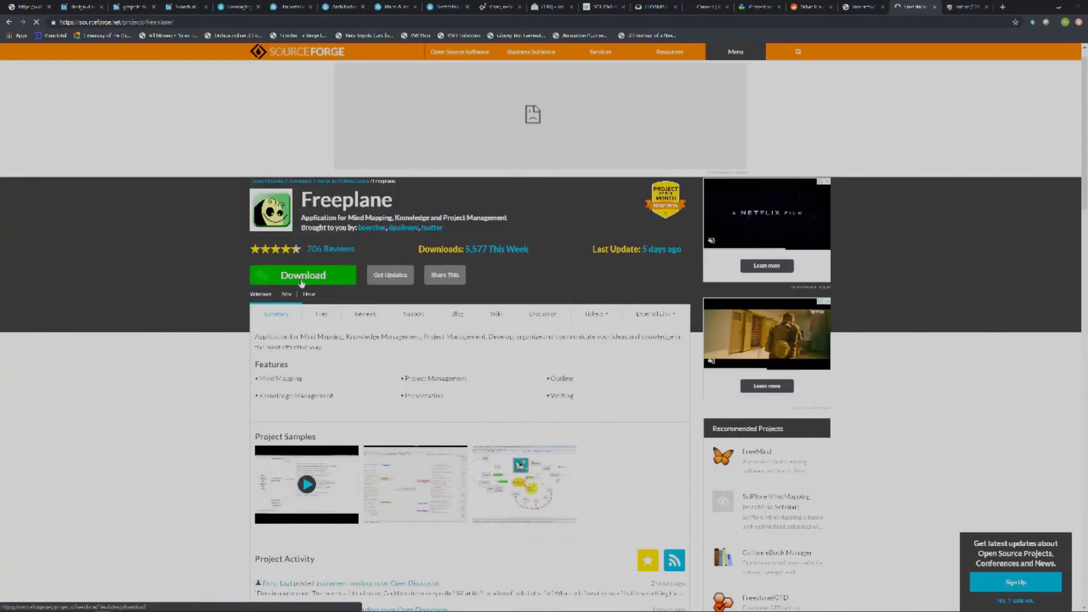
{"action": "left_click", "coordinate": [302, 282]}
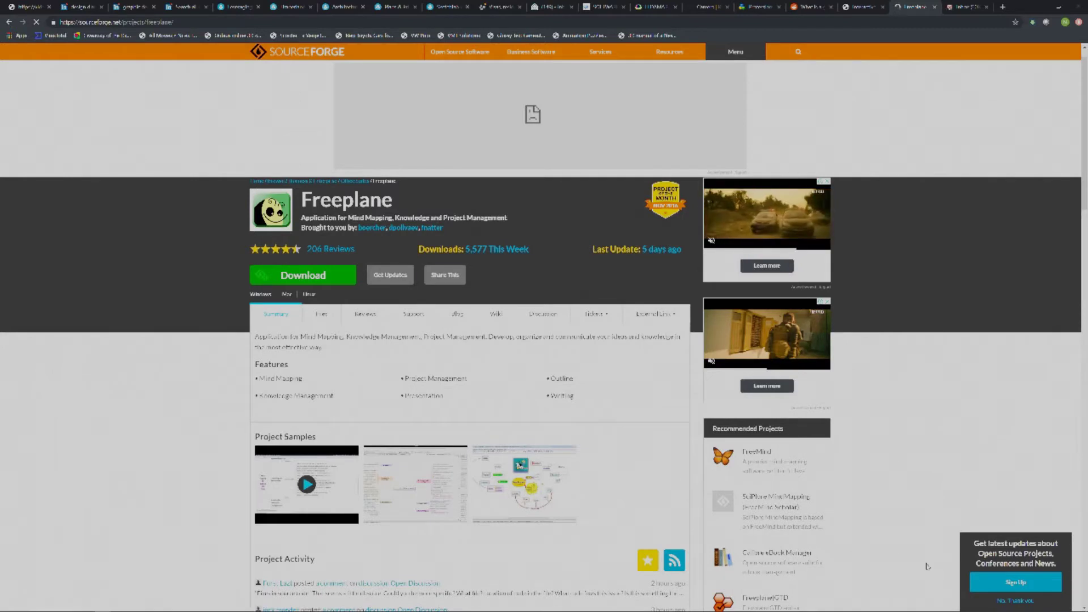
{"action": "scroll", "coordinate": [343, 347], "scroll_direction": "up", "scroll_amount": 1}
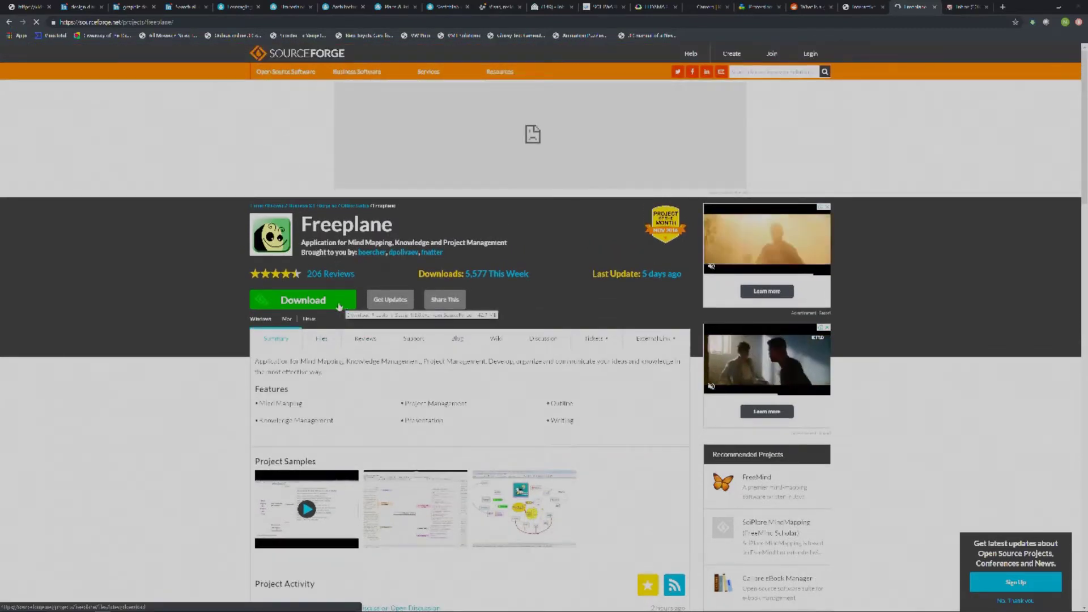
{"action": "key", "text": "ctrl+l"}
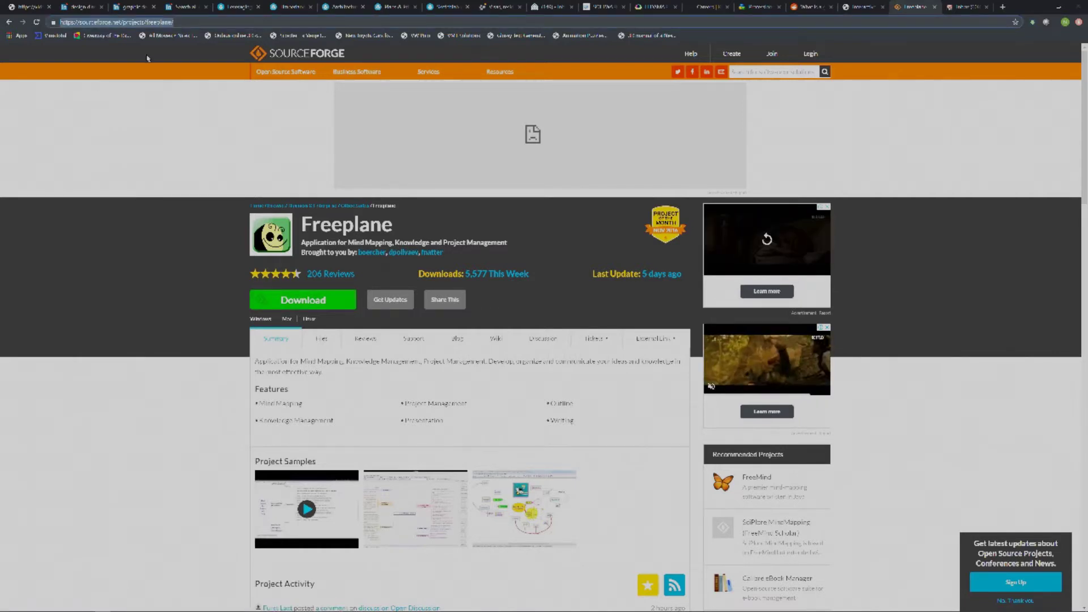
{"action": "type", "text": "www.google.com"}
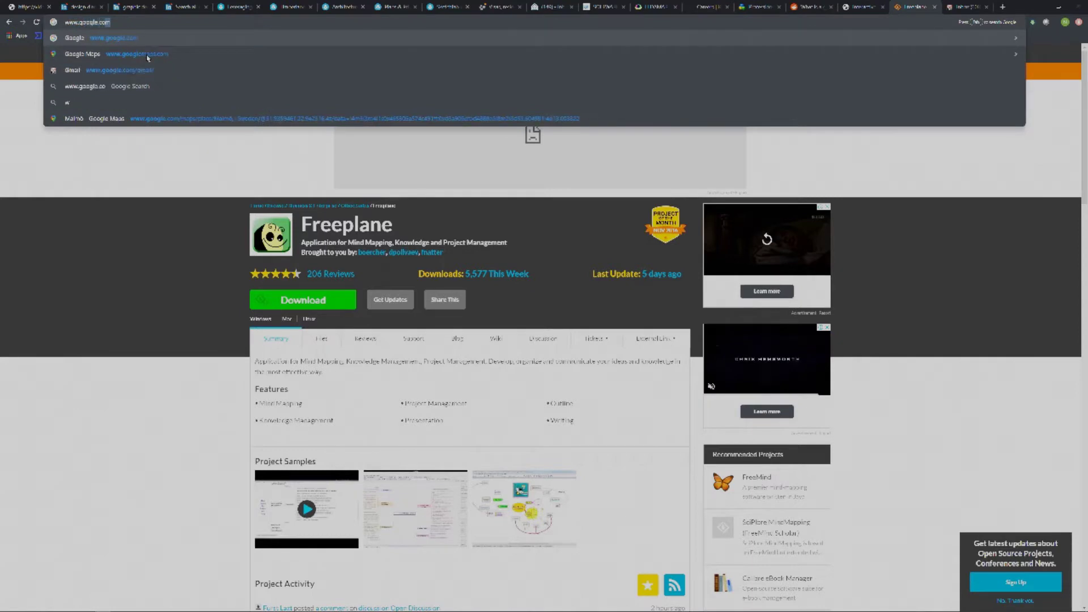
{"action": "key", "text": "Return"}
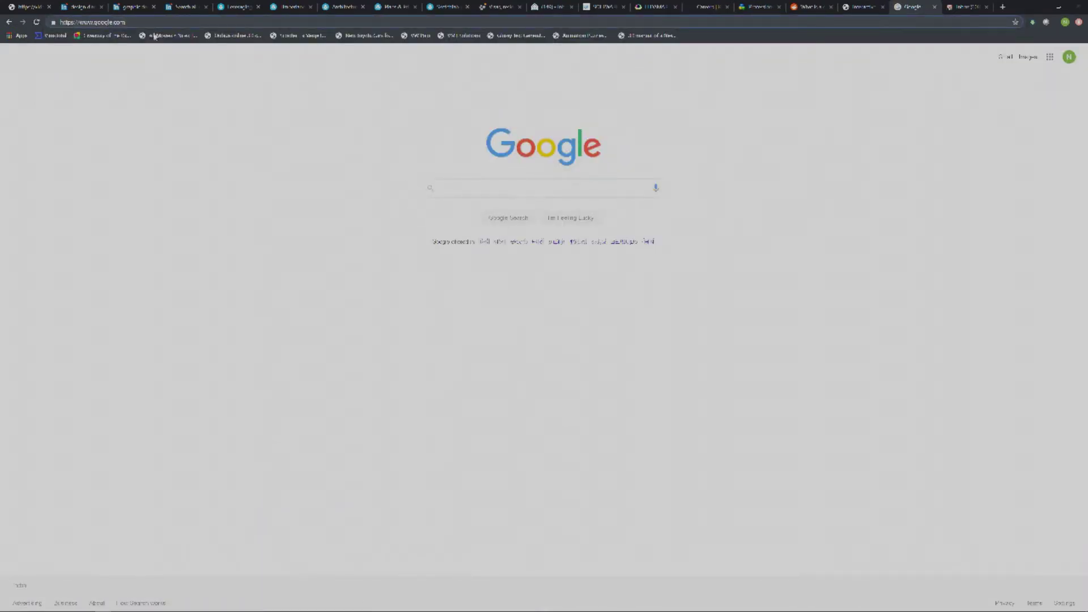
{"action": "left_click", "coordinate": [437, 187]}
{"action": "type", "text": "jre 1.8 download"}
{"action": "key", "text": "Return"}
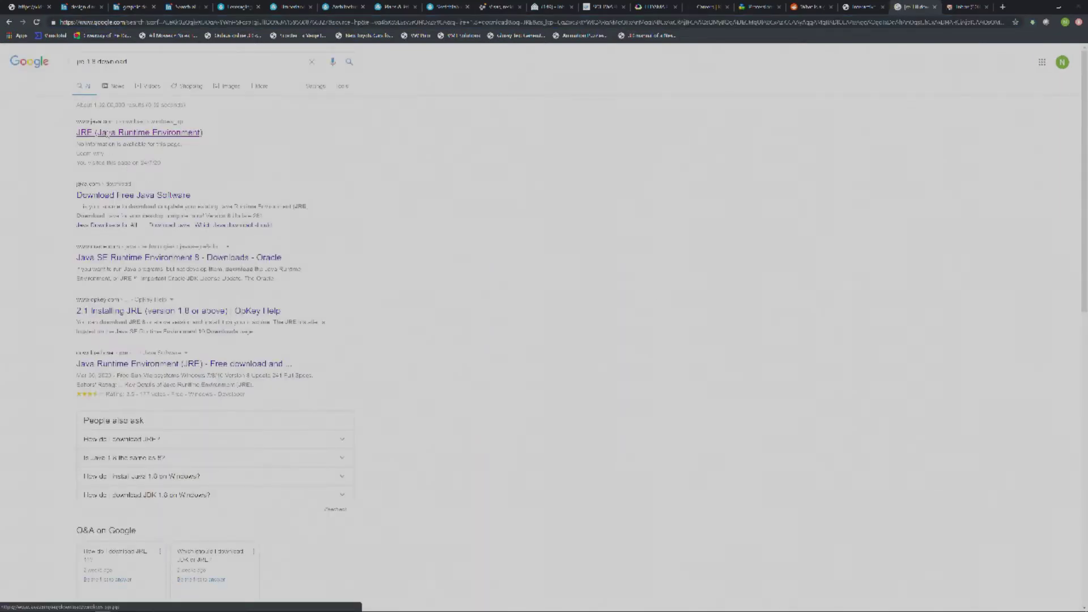
Open the JRE (Java Runtime Environment) download result and cancel saving the 64-bit Java for Windows installer
{"action": "left_click", "coordinate": [113, 134]}
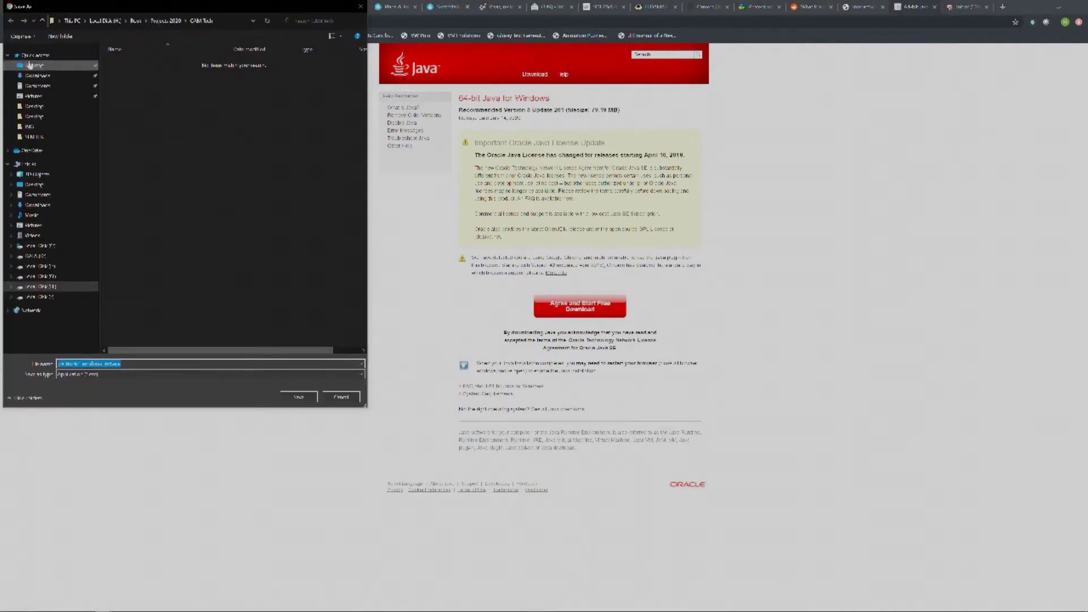
{"action": "left_click", "coordinate": [121, 364]}
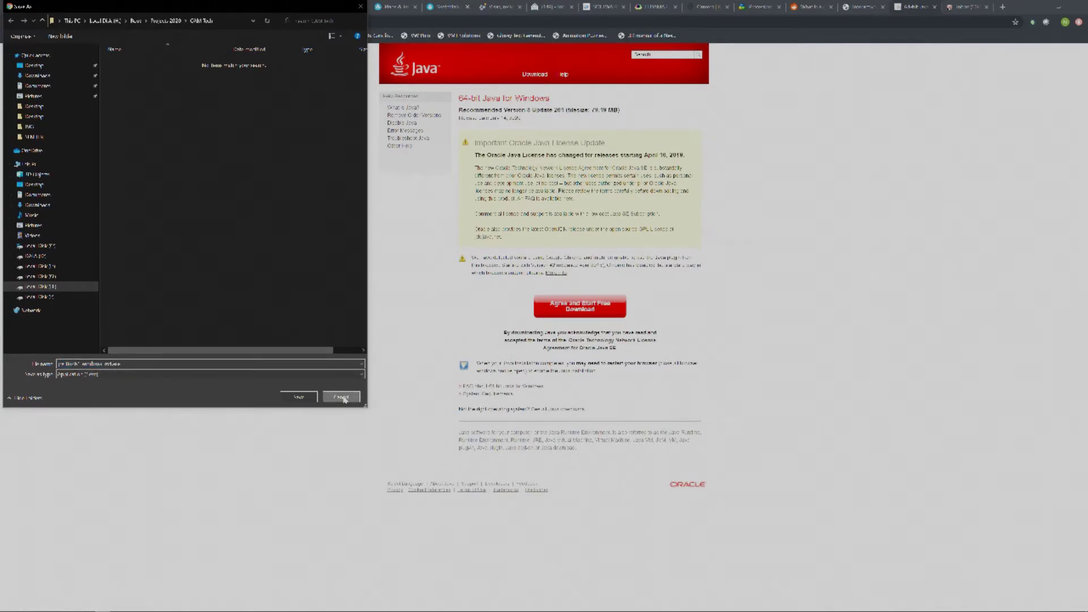
{"action": "left_click", "coordinate": [342, 397]}
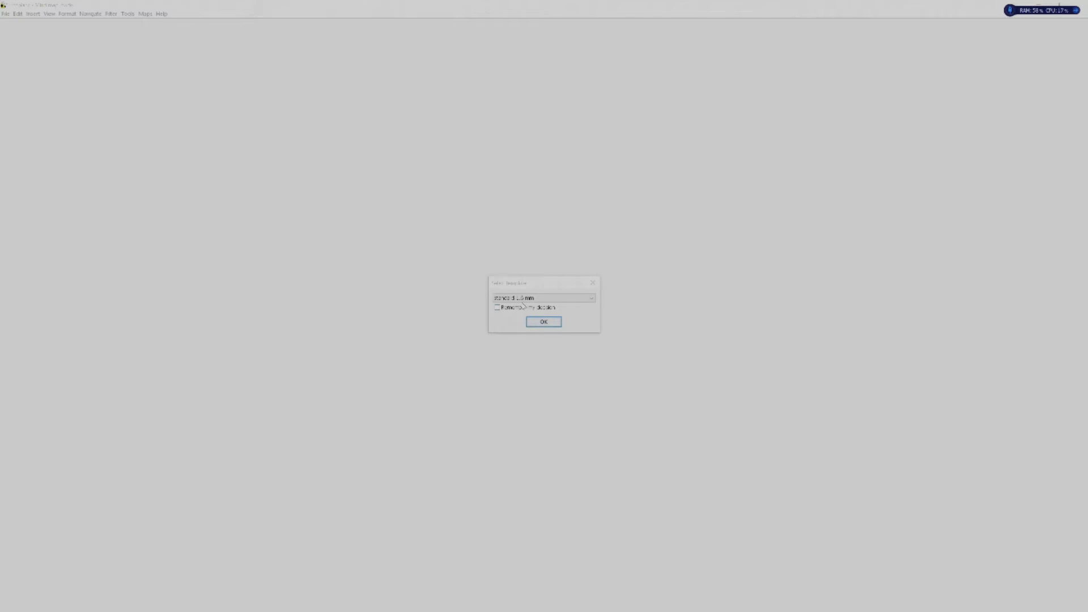
Create a new mind map in Freeplane from the standard-1.6.mm template
{"action": "left_click", "coordinate": [517, 298]}
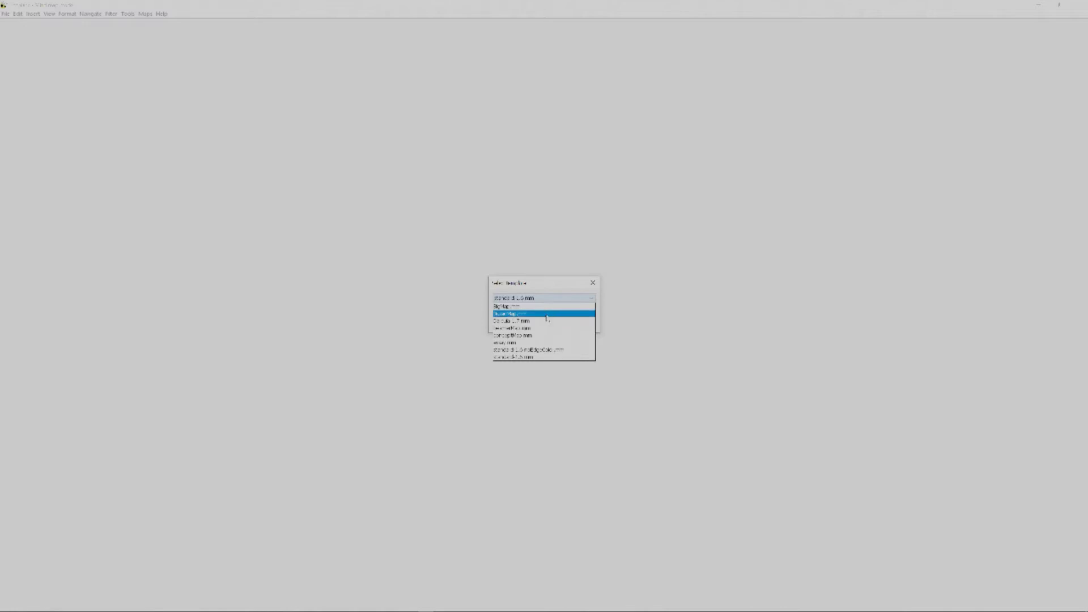
{"action": "key", "text": "super+plus"}
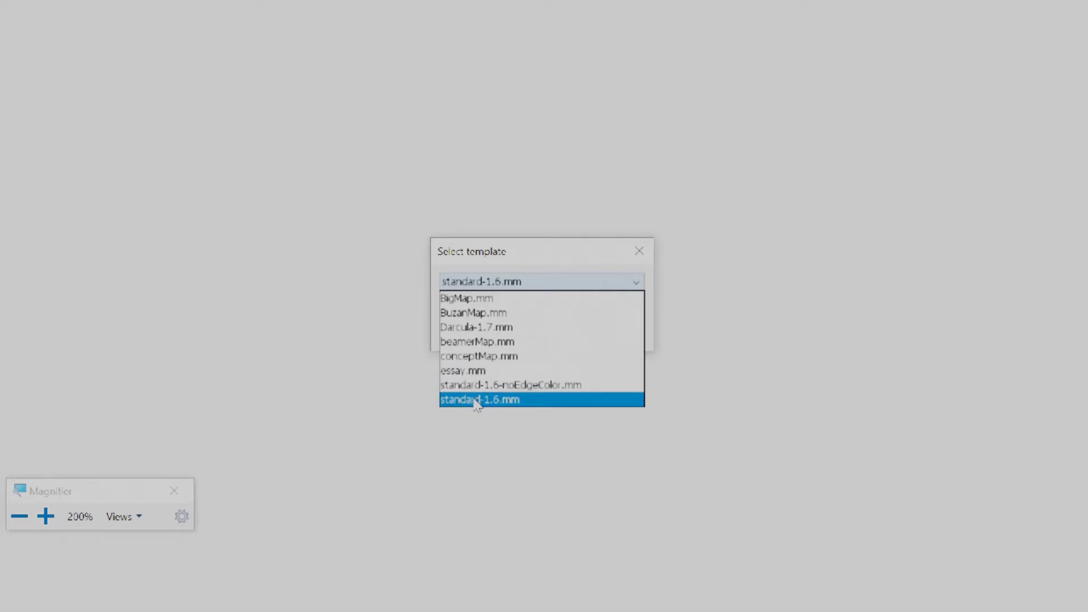
{"action": "left_click", "coordinate": [514, 400]}
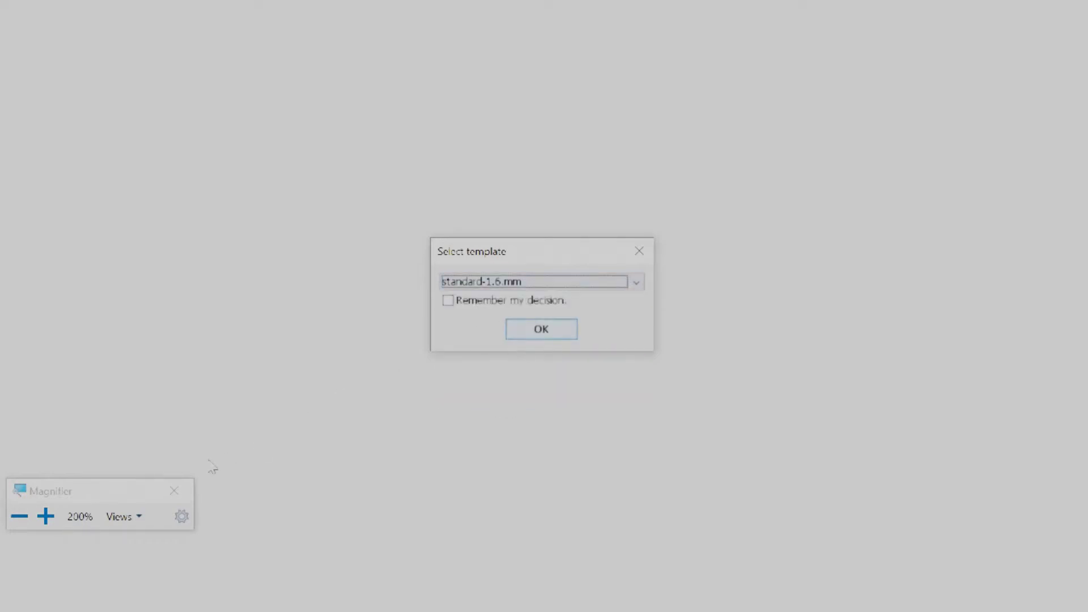
{"action": "left_click", "coordinate": [176, 491]}
{"action": "left_click", "coordinate": [514, 339]}
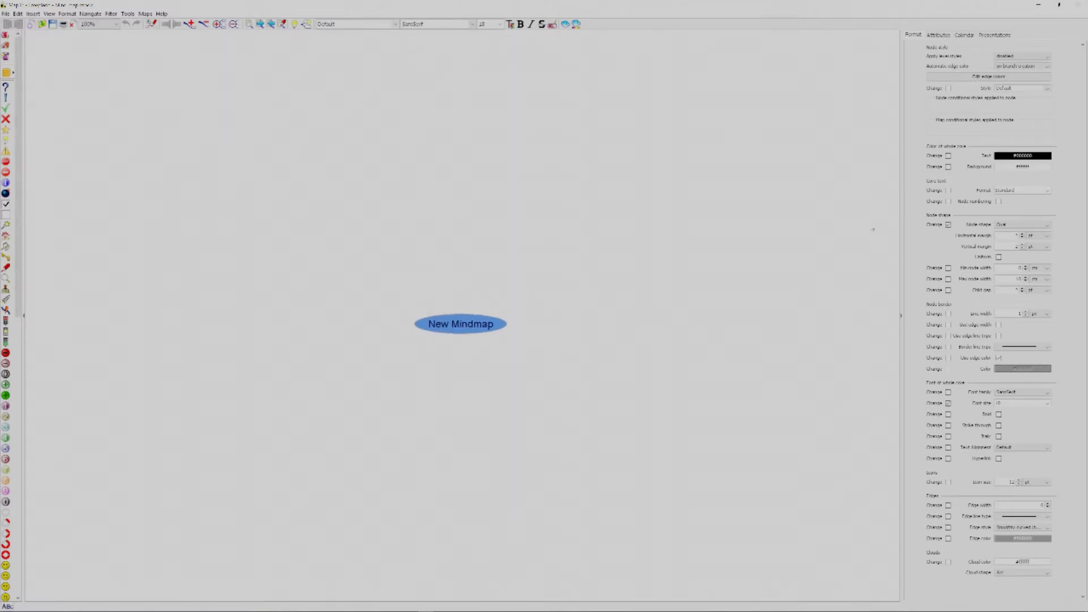
Hide the node format properties and the icon list to give the New Mindmap canvas the full window
{"action": "left_click", "coordinate": [899, 319]}
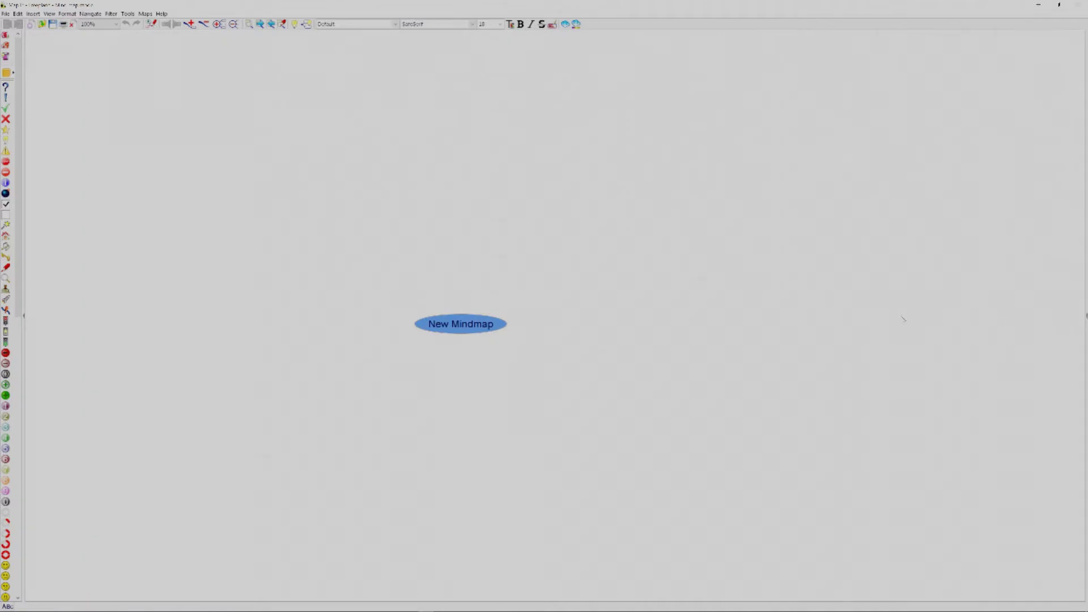
{"action": "left_click", "coordinate": [23, 318]}
{"action": "left_click_drag", "start_coordinate": [530, 319], "coordinate": [587, 232]}
{"action": "scroll", "coordinate": [579, 289], "scroll_direction": "up", "scroll_amount": 18}
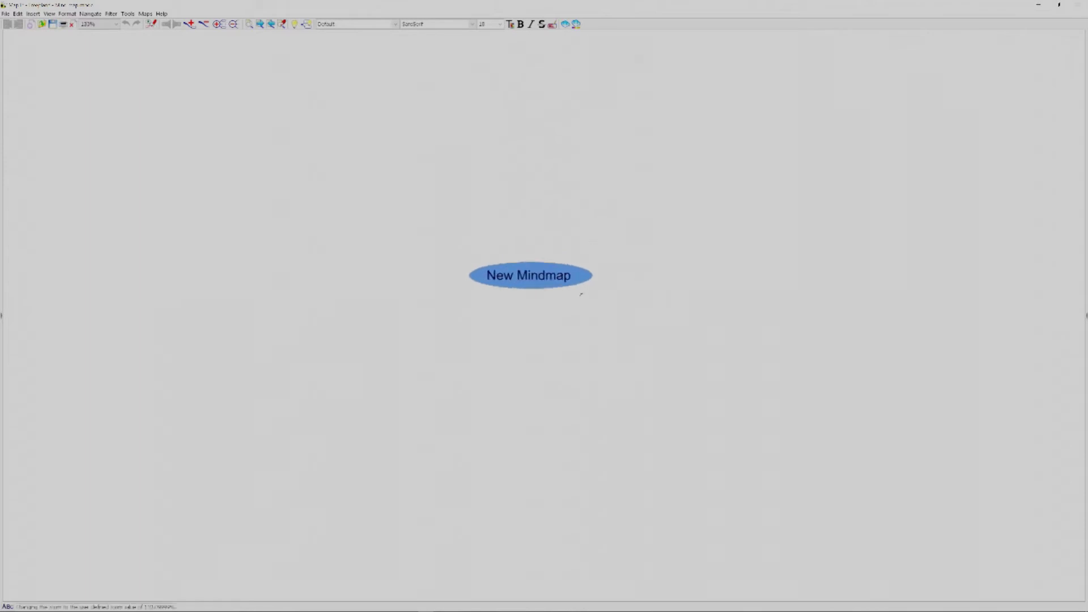
{"action": "scroll", "coordinate": [507, 310], "scroll_direction": "down", "scroll_amount": 5}
{"action": "scroll", "coordinate": [507, 311], "scroll_direction": "down", "scroll_amount": 5}
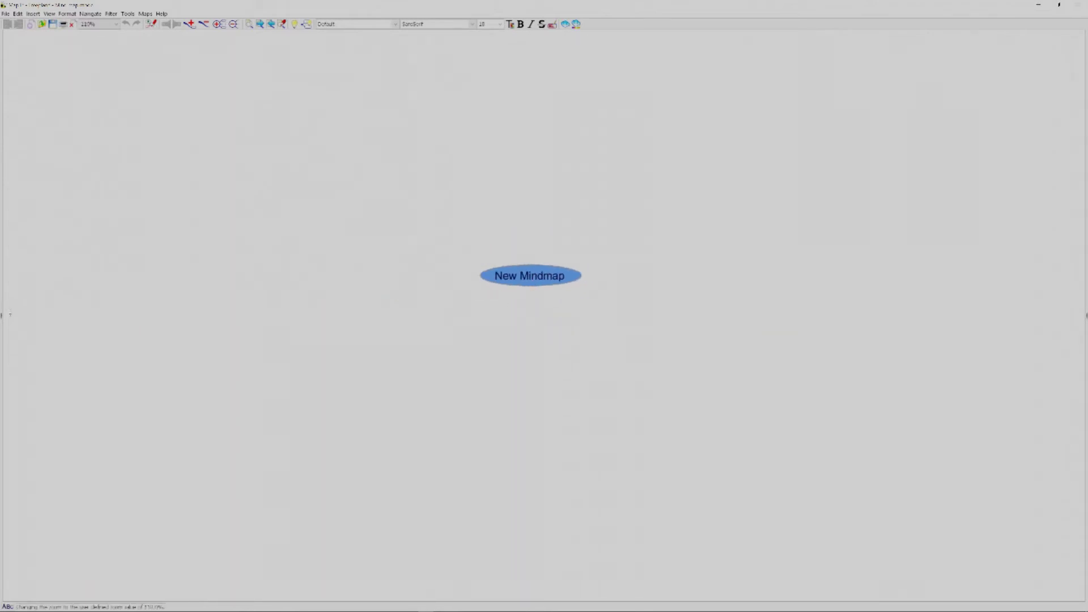
Show the icon list beside the map again and look through the available node icons
{"action": "left_click", "coordinate": [2, 317]}
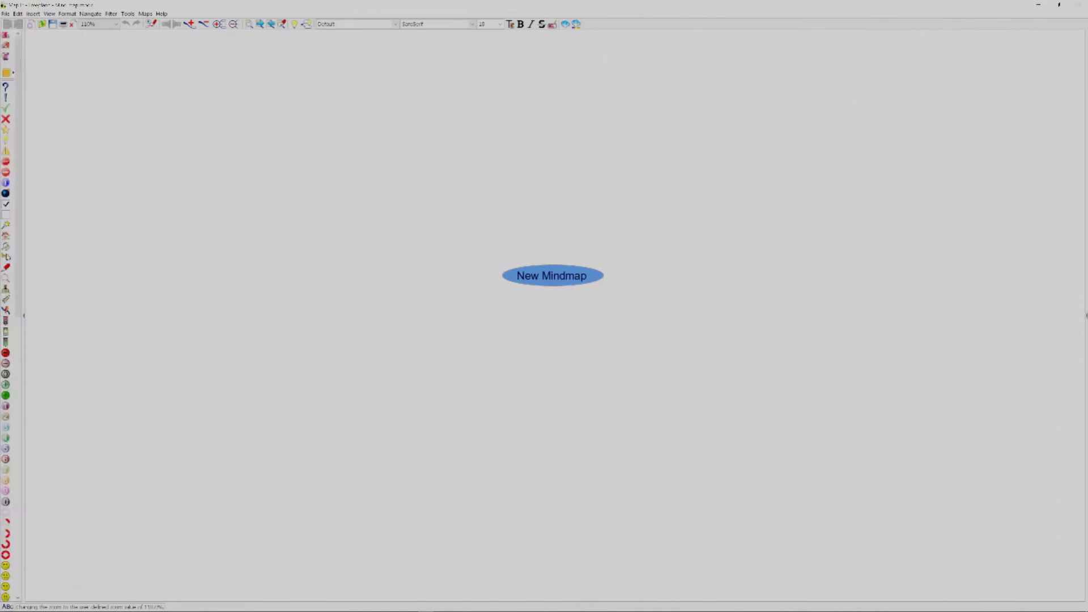
{"action": "scroll", "coordinate": [6, 552], "scroll_direction": "up", "scroll_amount": 10}
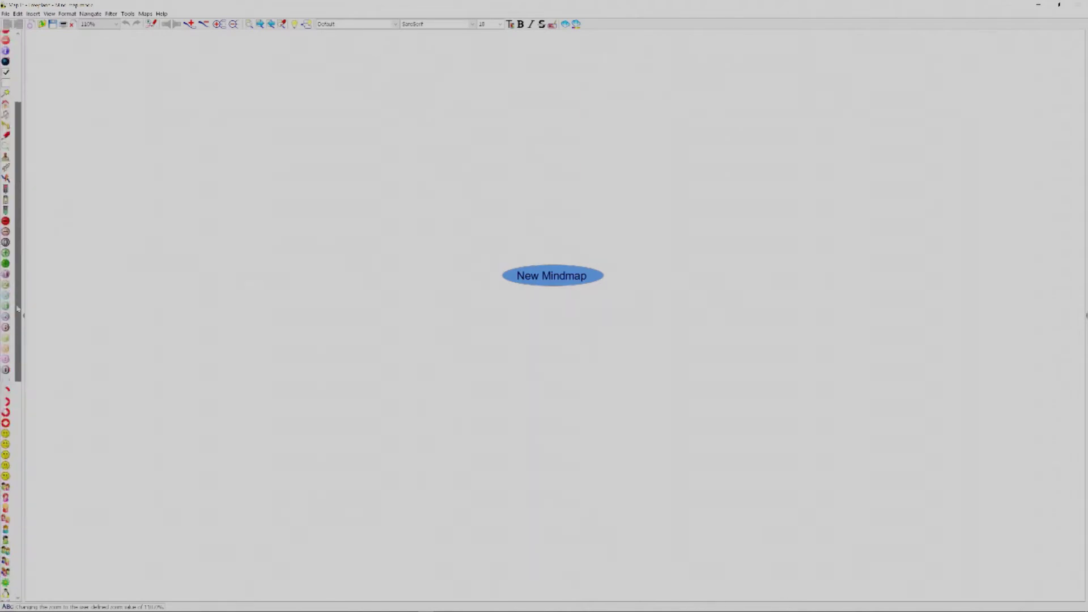
Show the node format properties beside the map, magnified, and examine the available border line types and edge line types
{"action": "scroll", "coordinate": [17, 306], "scroll_direction": "up", "scroll_amount": 5}
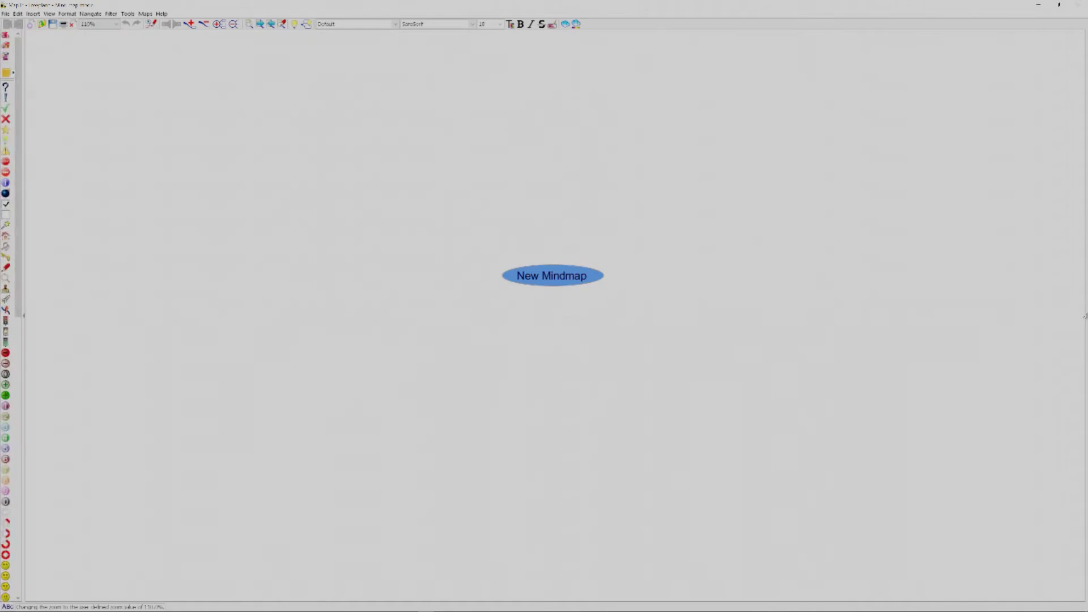
{"action": "left_click", "coordinate": [1084, 315]}
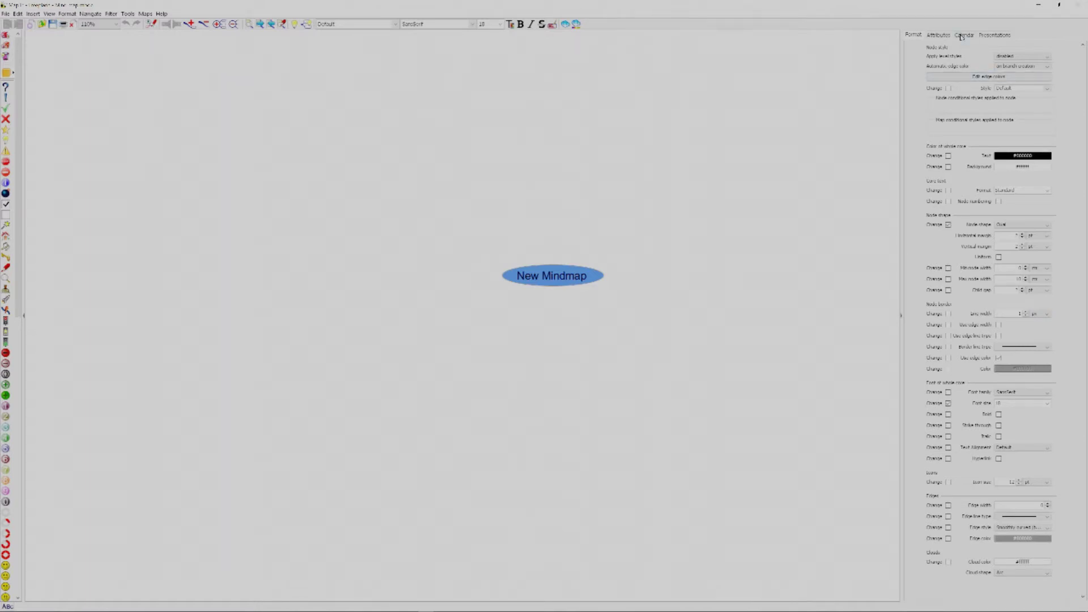
{"action": "key", "text": "super+plus"}
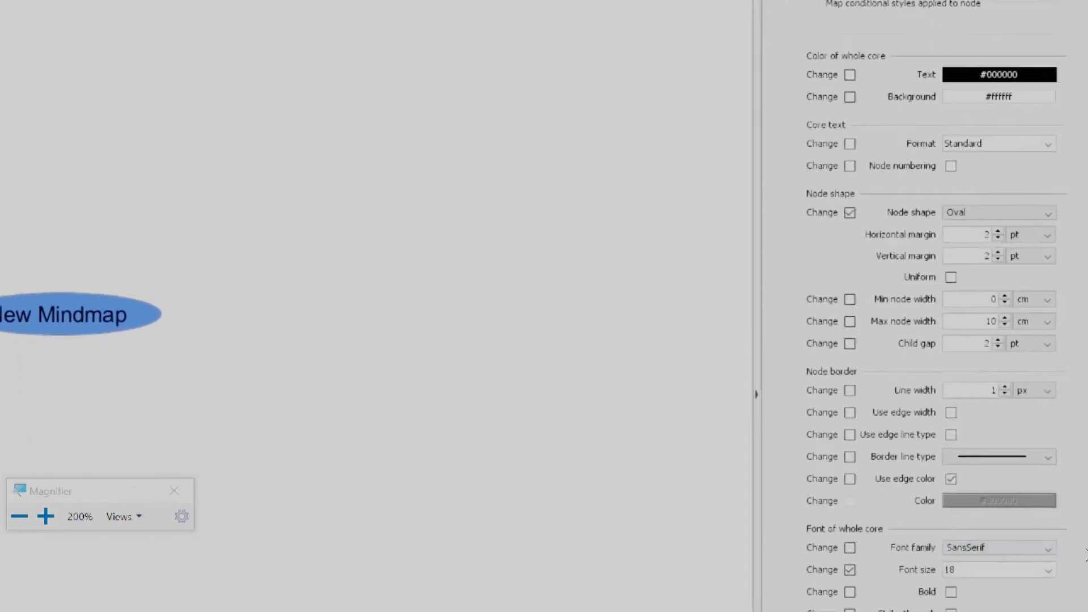
{"action": "left_click", "coordinate": [1007, 457]}
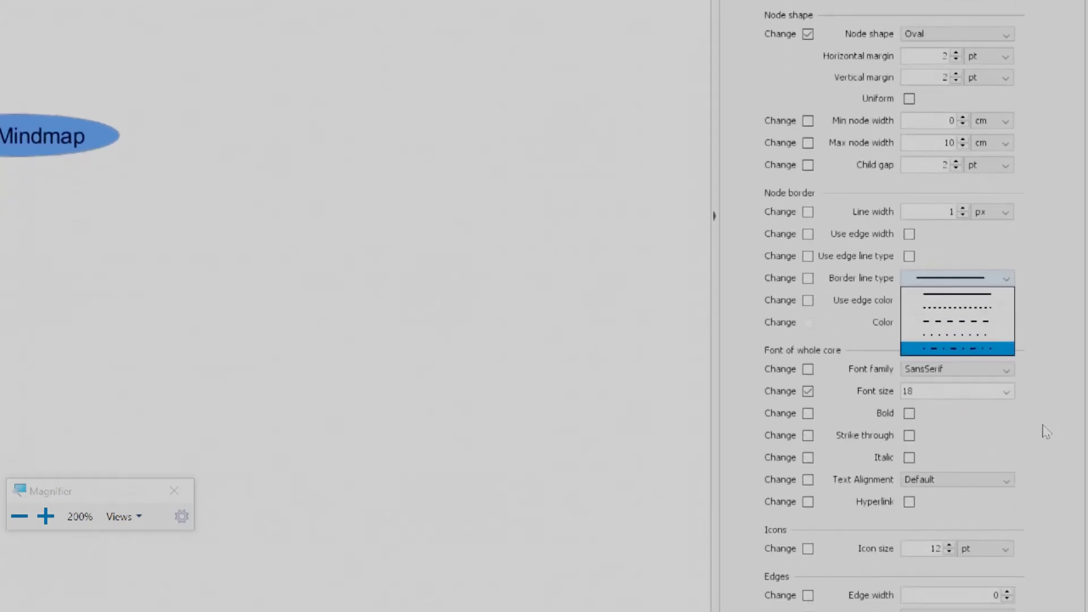
{"action": "left_click", "coordinate": [1043, 427]}
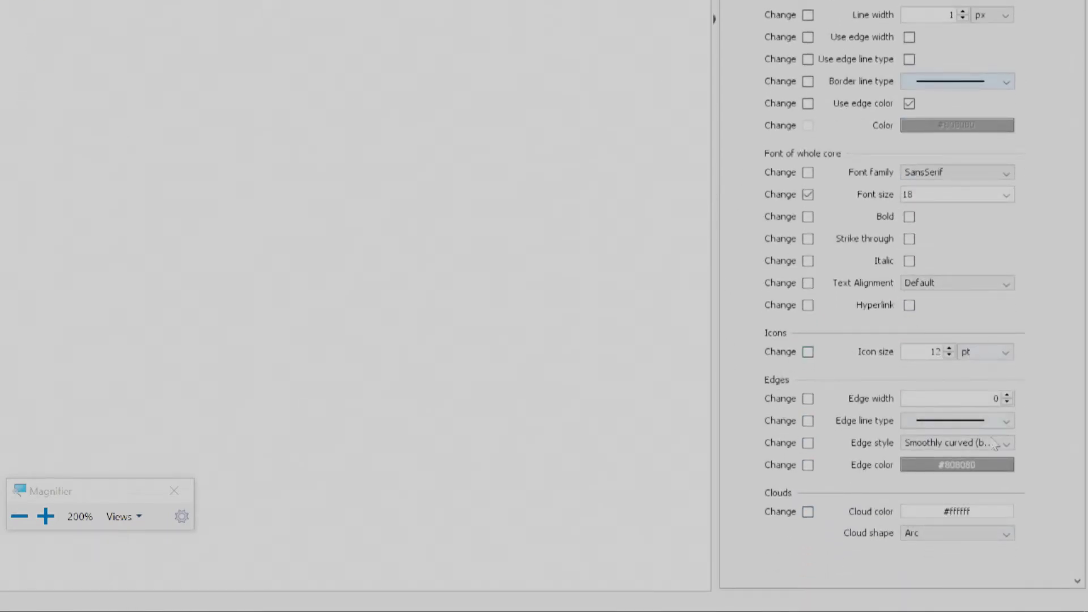
{"action": "left_click", "coordinate": [1007, 423]}
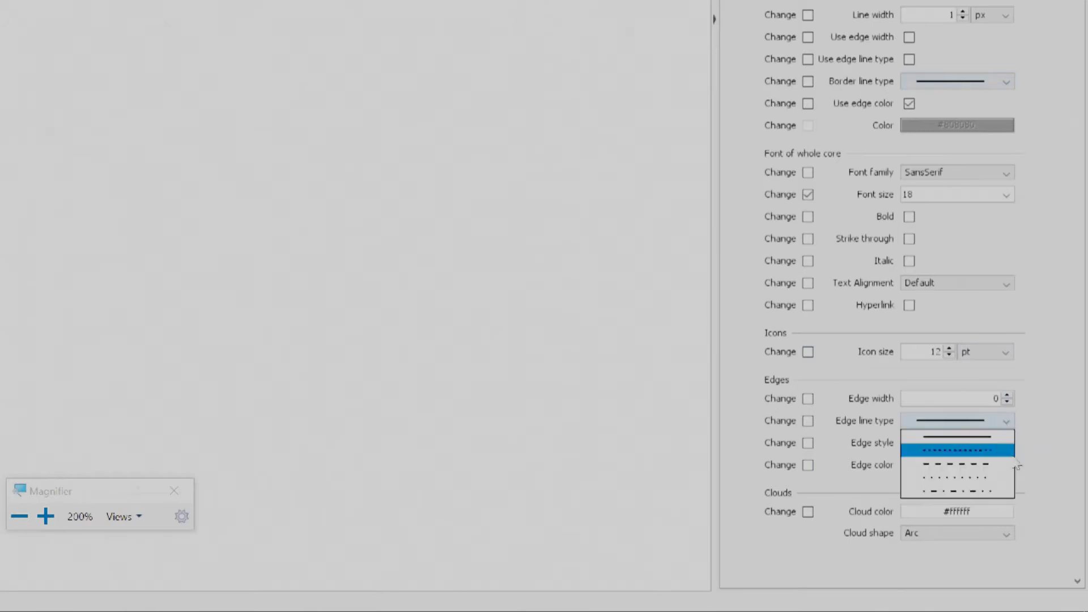
{"action": "left_click", "coordinate": [1043, 329]}
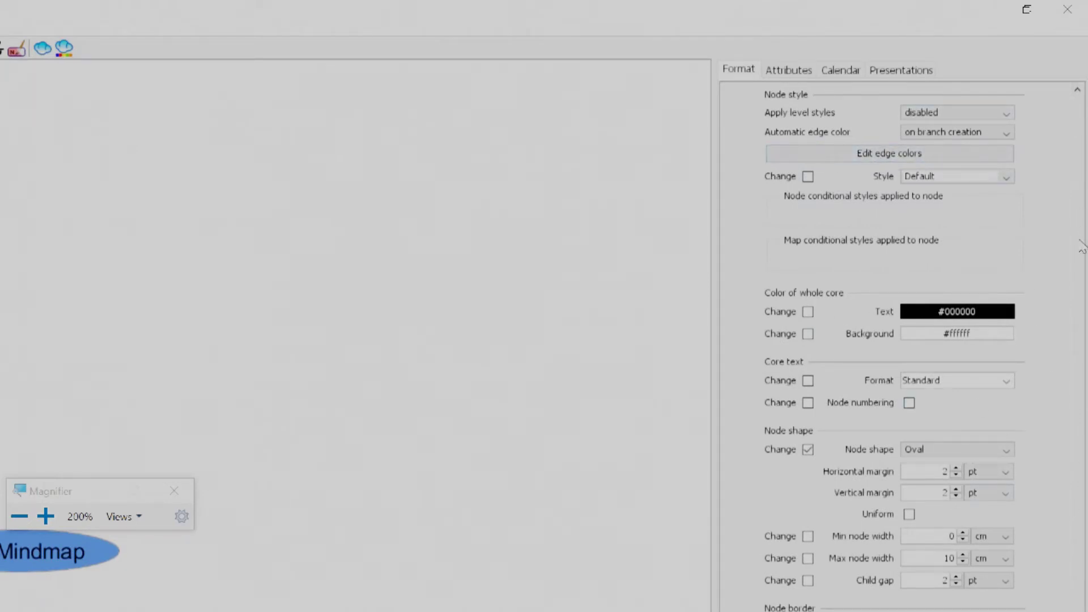
Examine the node attribute options and the calendar's reminder options with its list of date formats
{"action": "left_click", "coordinate": [788, 71]}
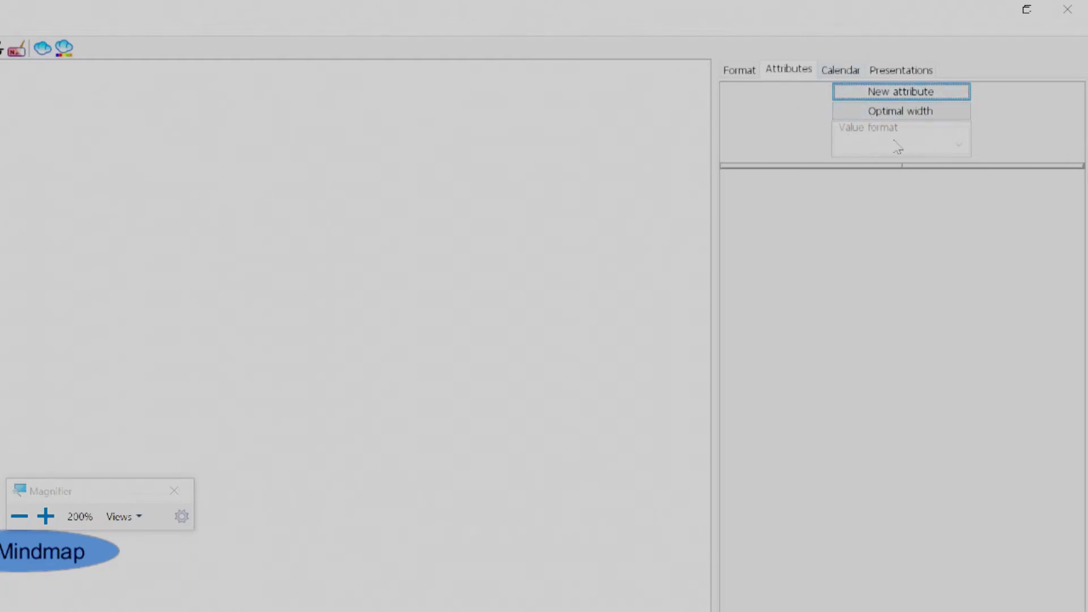
{"action": "mouse_move", "coordinate": [897, 147]}
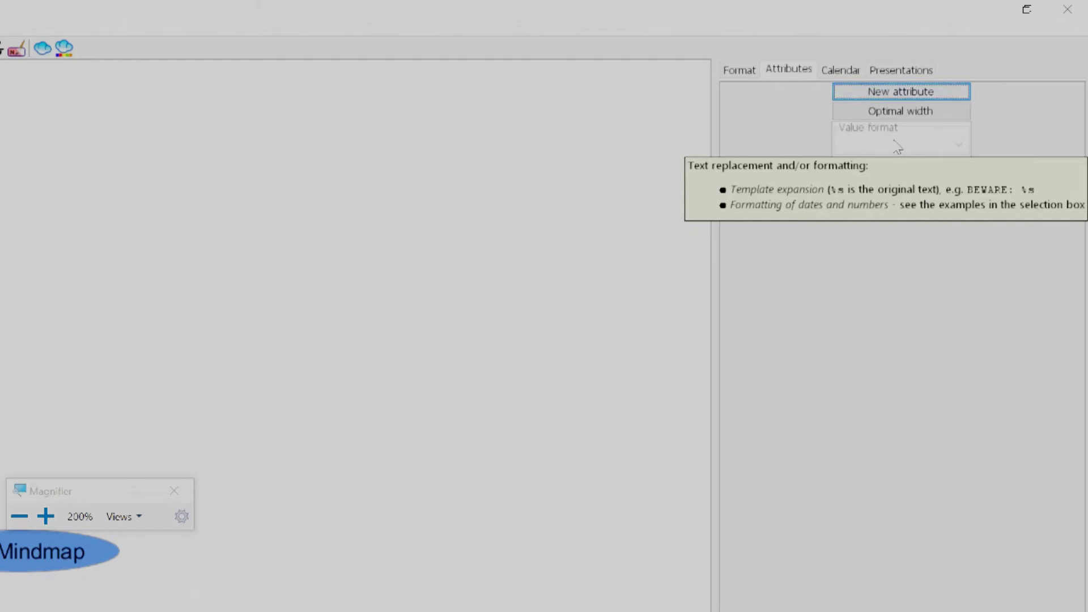
{"action": "left_click", "coordinate": [843, 77]}
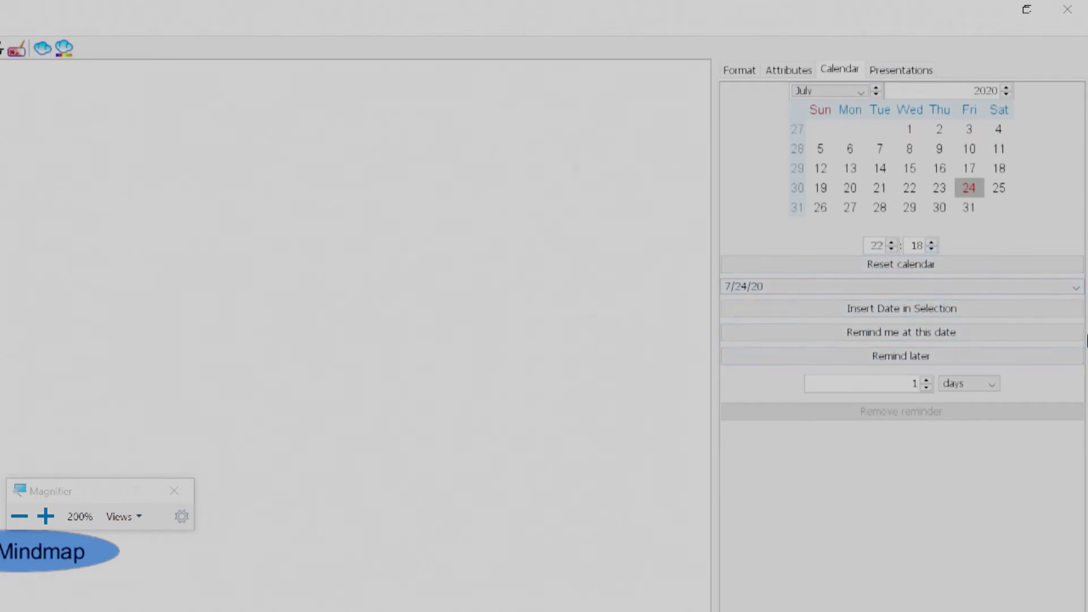
{"action": "left_click", "coordinate": [1079, 288]}
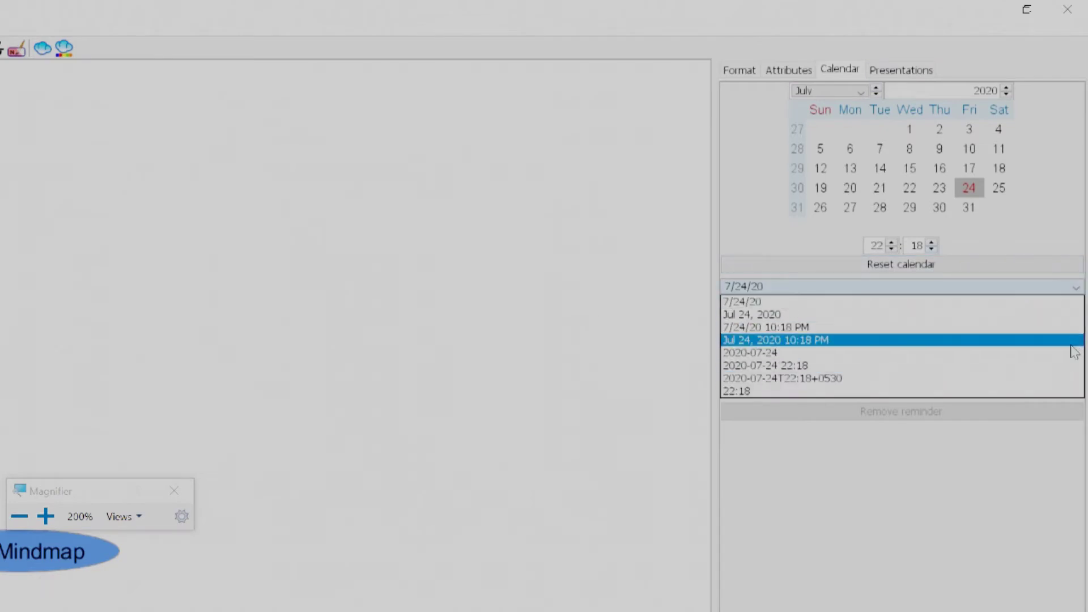
{"action": "left_click", "coordinate": [1071, 211]}
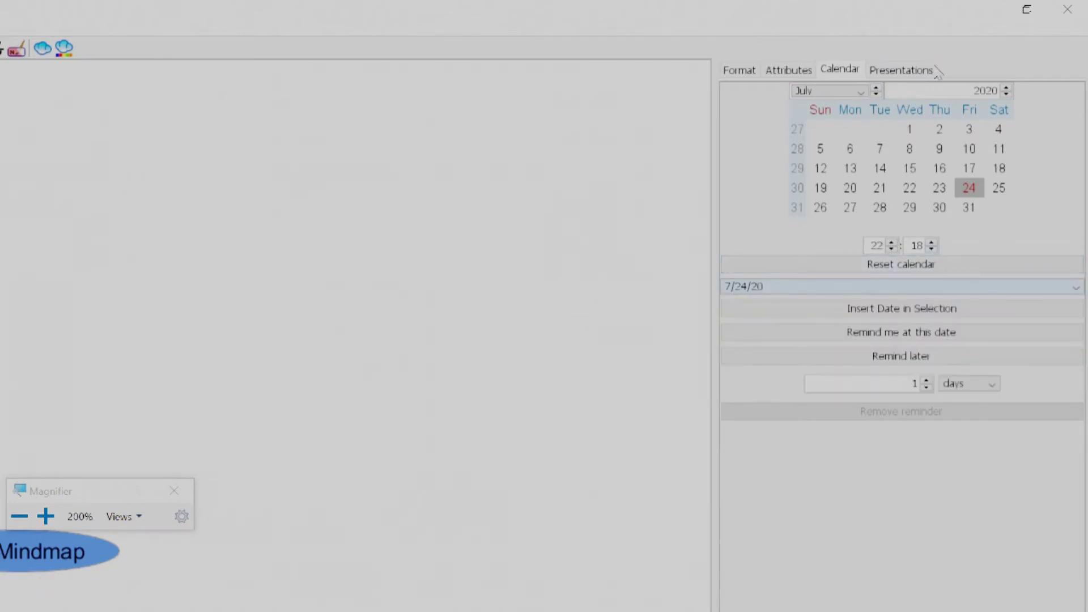
Examine the presentation and slide options, return to the node format properties and close the Magnifier
{"action": "left_click", "coordinate": [889, 79]}
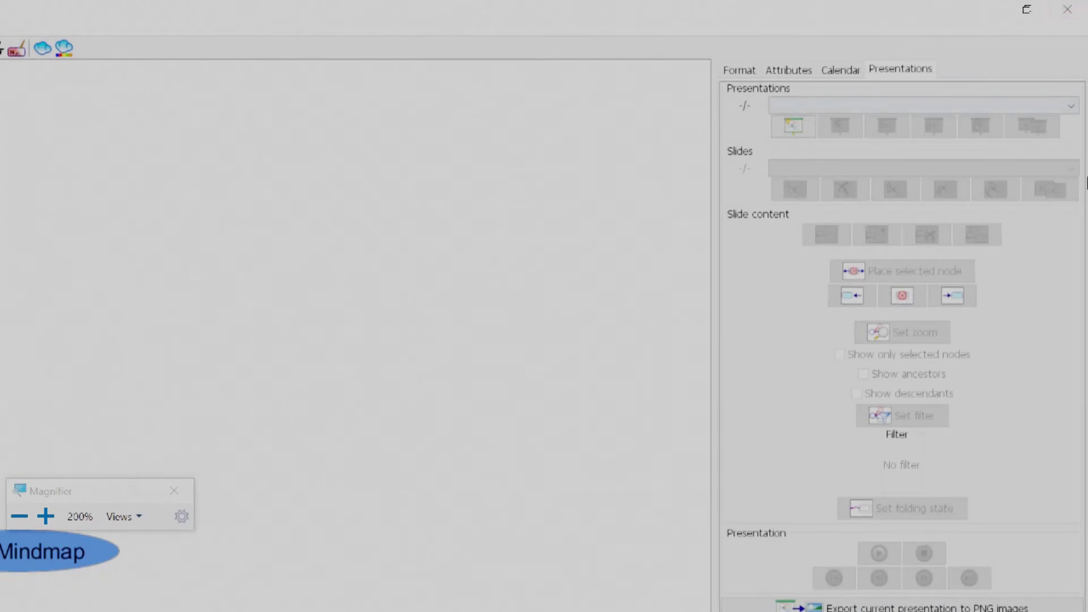
{"action": "left_click", "coordinate": [1069, 108]}
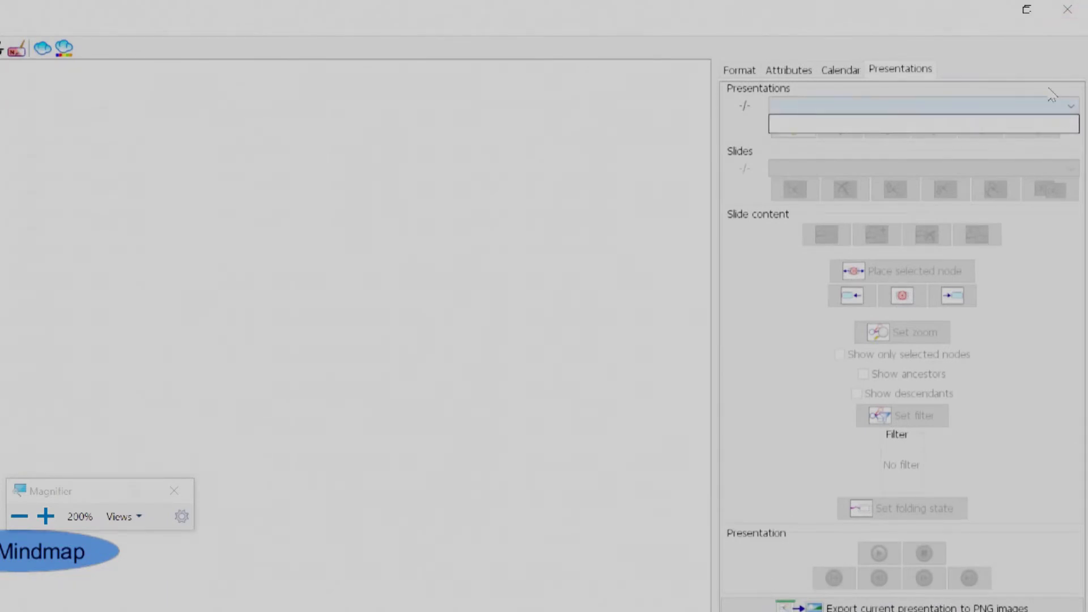
{"action": "left_click", "coordinate": [764, 350]}
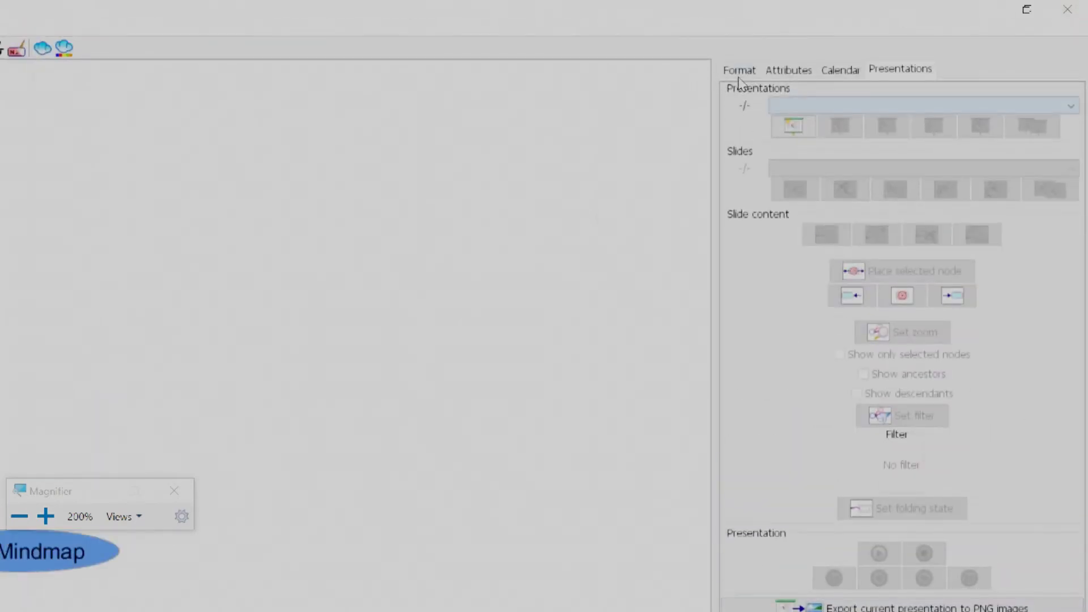
{"action": "left_click", "coordinate": [739, 73]}
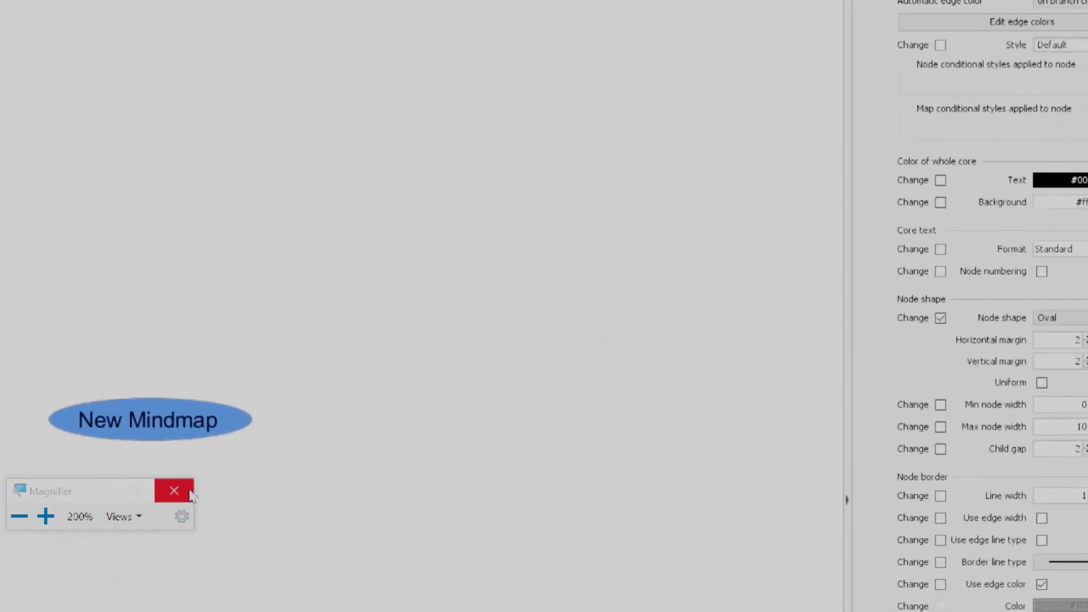
{"action": "left_click", "coordinate": [190, 494]}
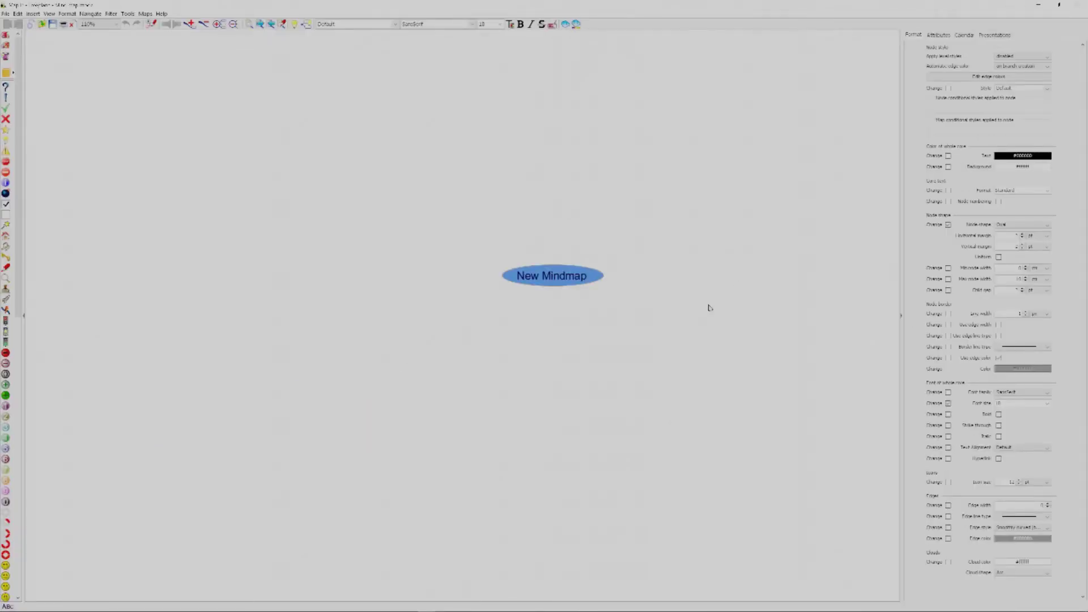
Add a child node labelled "Hello all" to the New Mindmap root and place it up and to the right of the root
{"action": "left_click_drag", "start_coordinate": [653, 304], "coordinate": [510, 327]}
{"action": "scroll", "coordinate": [466, 308], "scroll_direction": "up", "scroll_amount": 3}
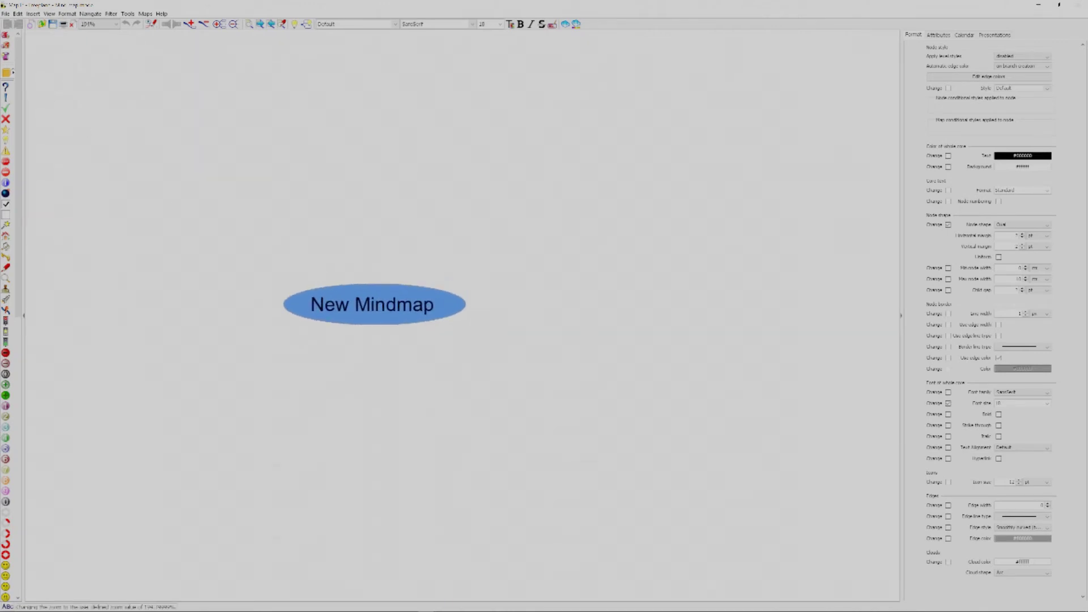
{"action": "left_click", "coordinate": [295, 25]}
{"action": "left_click_drag", "start_coordinate": [486, 312], "coordinate": [530, 179]}
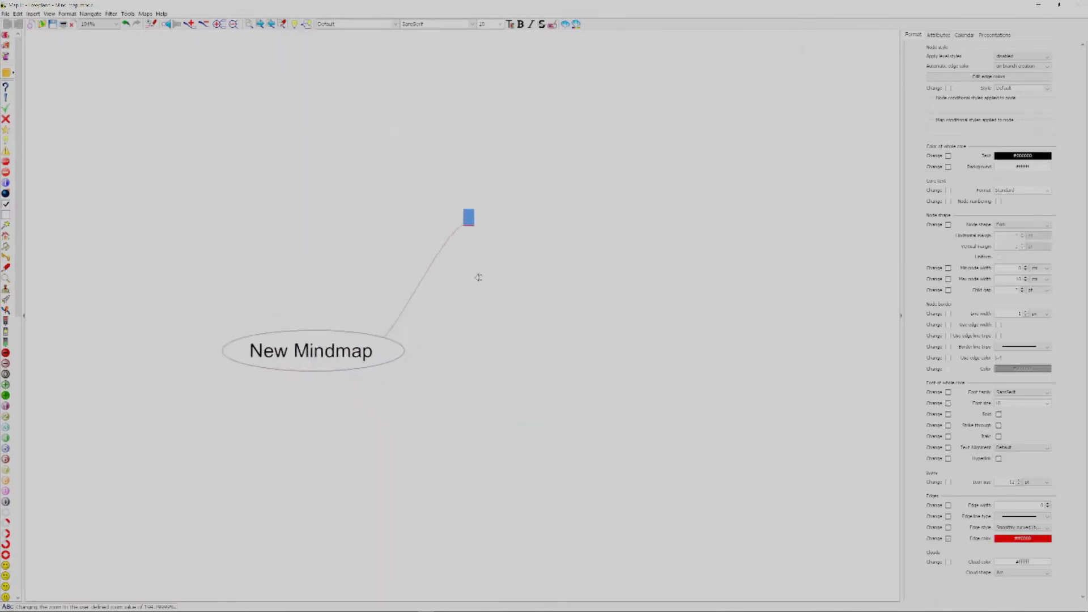
{"action": "double_click", "coordinate": [426, 239]}
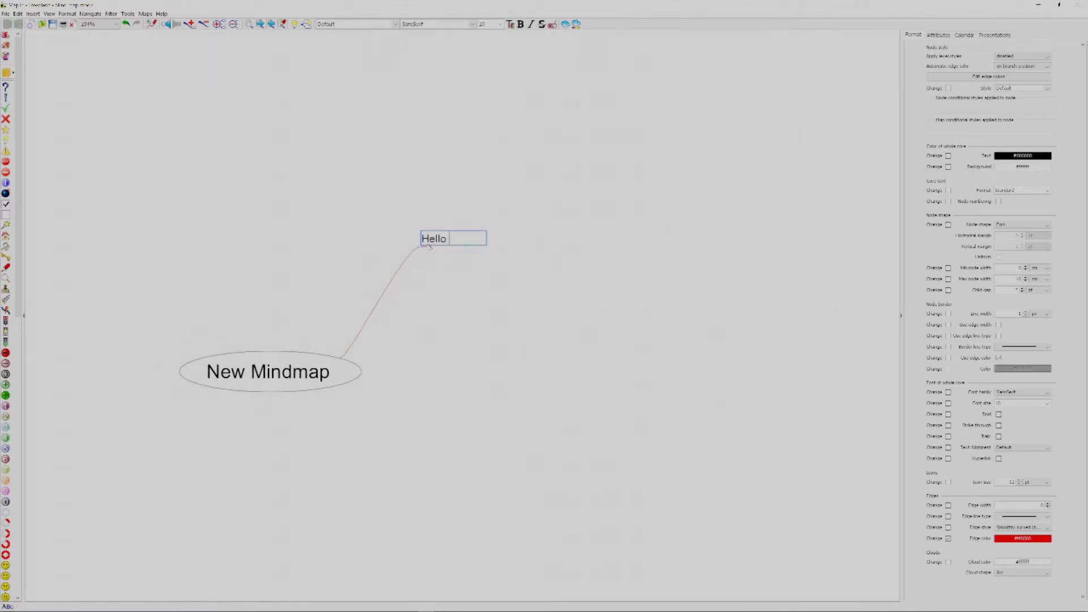
{"action": "key", "text": "Return"}
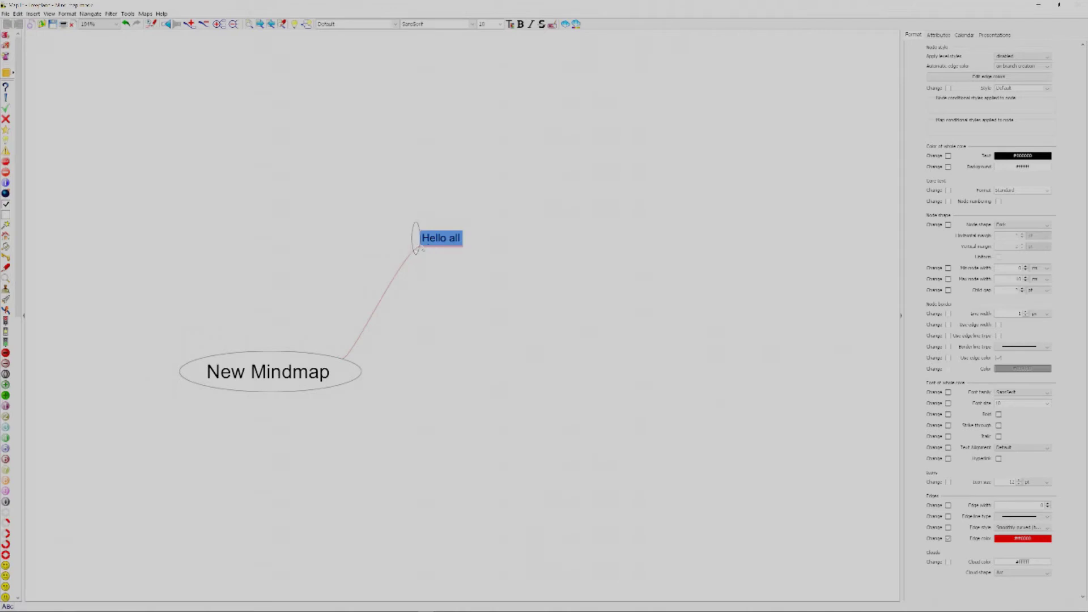
{"action": "left_click_drag", "start_coordinate": [418, 242], "coordinate": [568, 259]}
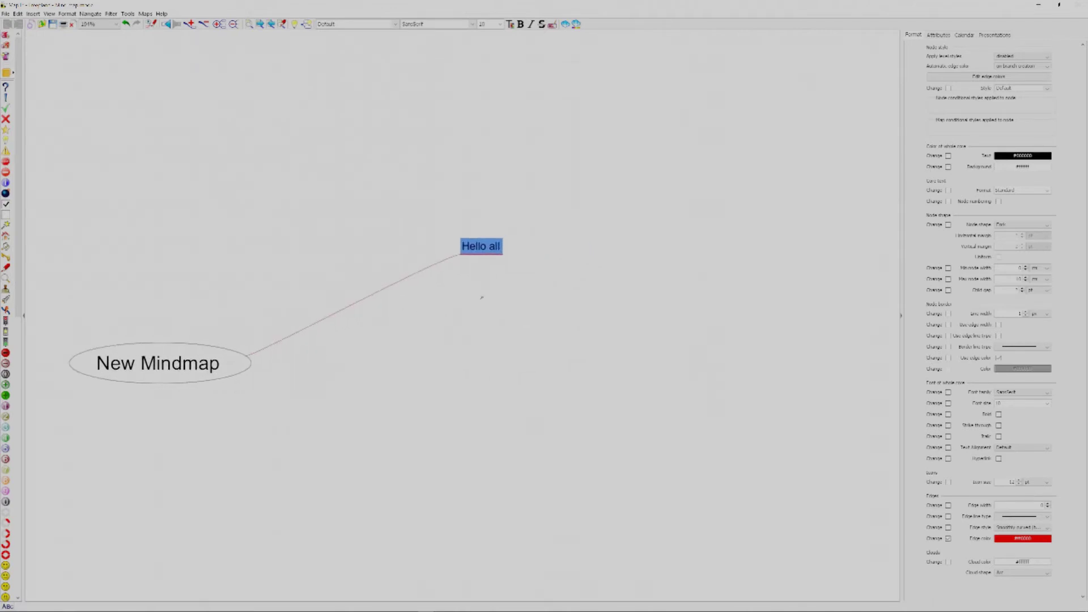
Add a child node labelled "Hello world" to "Hello all" and move it above its parent
{"action": "right_click", "coordinate": [482, 249]}
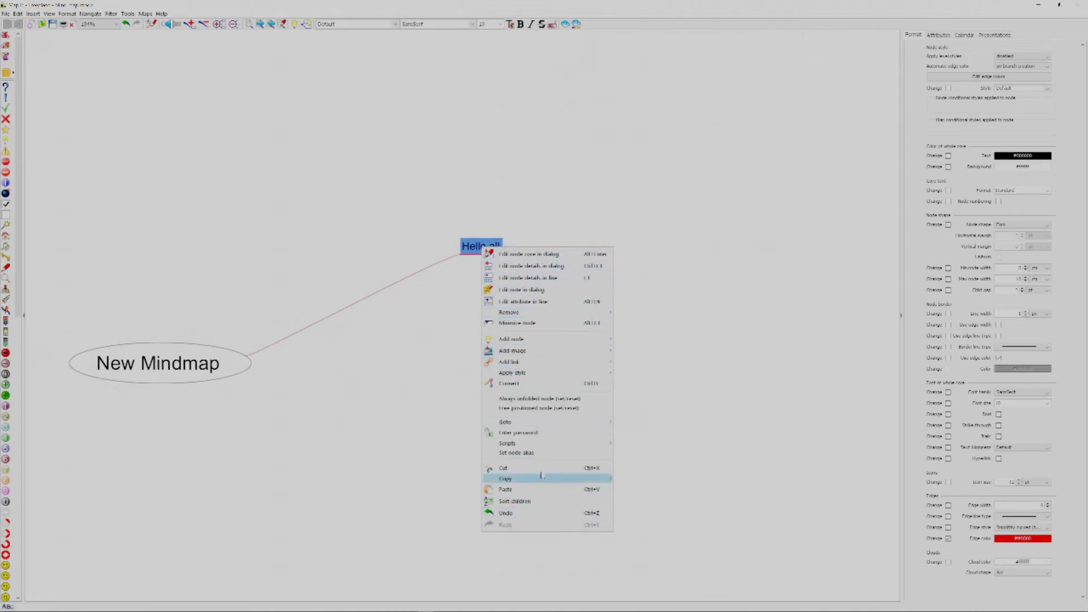
{"action": "mouse_move", "coordinate": [496, 340]}
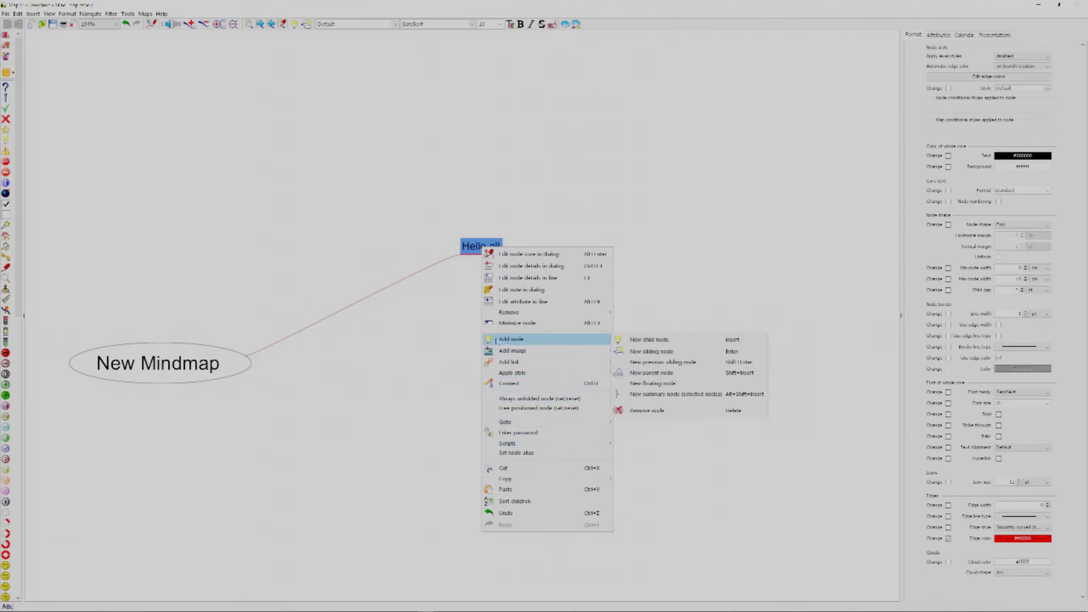
{"action": "left_click", "coordinate": [655, 341]}
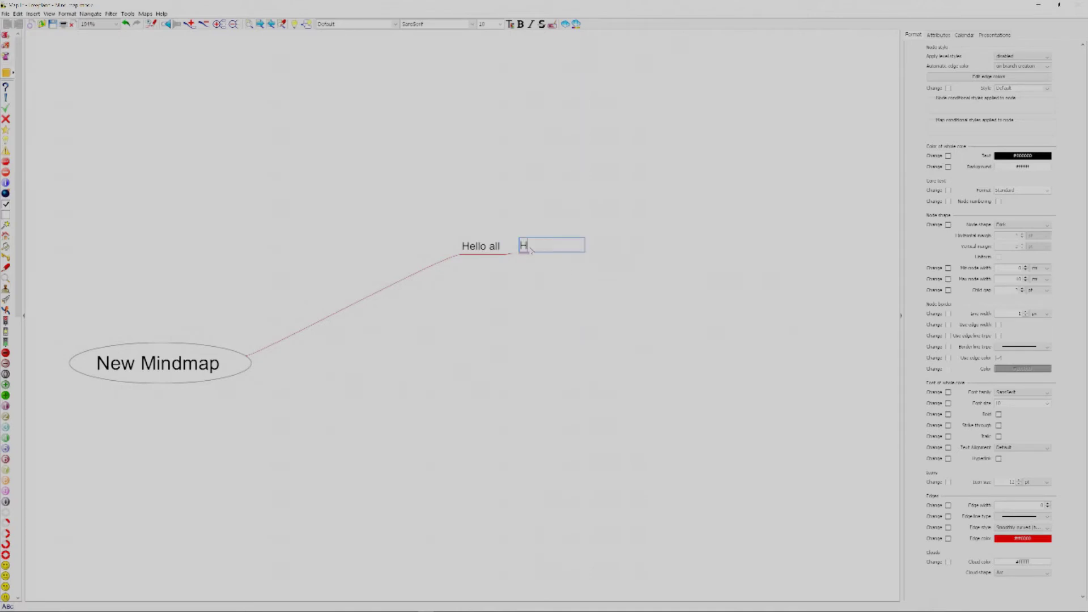
{"action": "key", "text": "Return"}
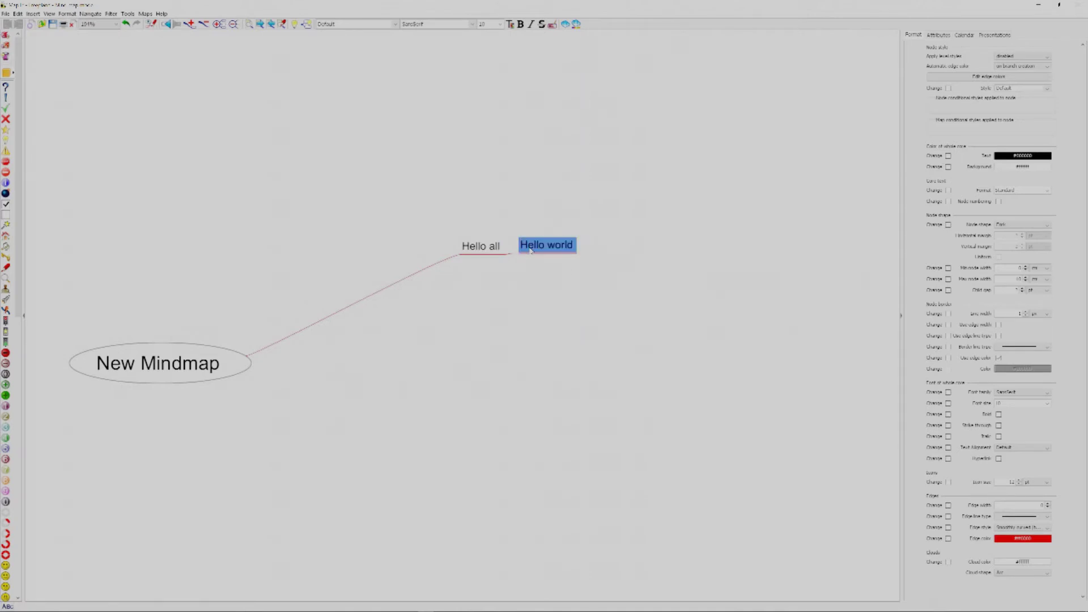
{"action": "left_click_drag", "start_coordinate": [519, 258], "coordinate": [552, 204]}
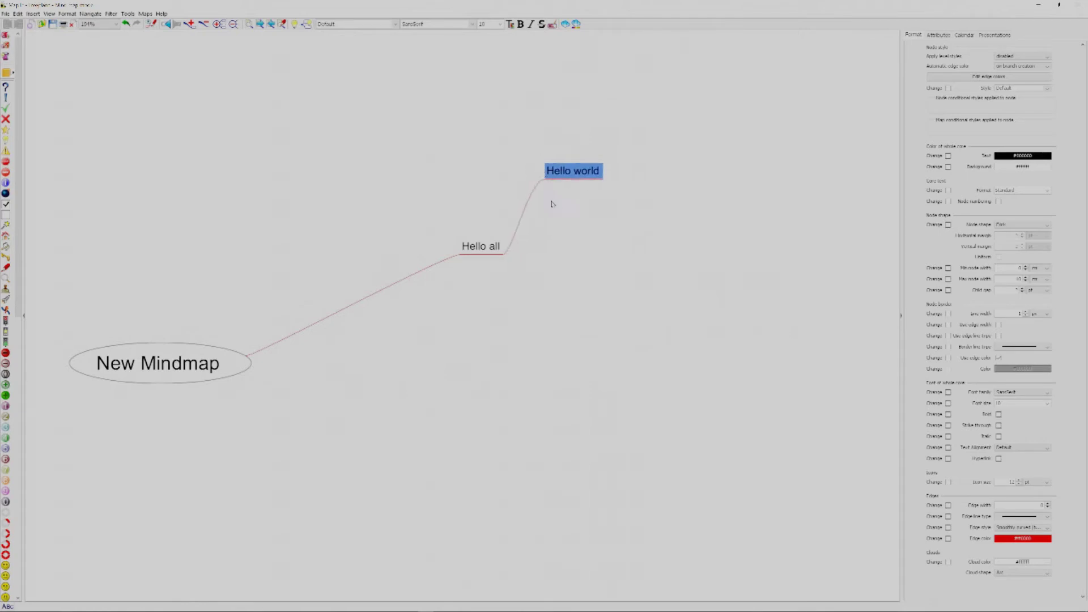
{"action": "right_click", "coordinate": [565, 174]}
{"action": "mouse_move", "coordinate": [623, 264]}
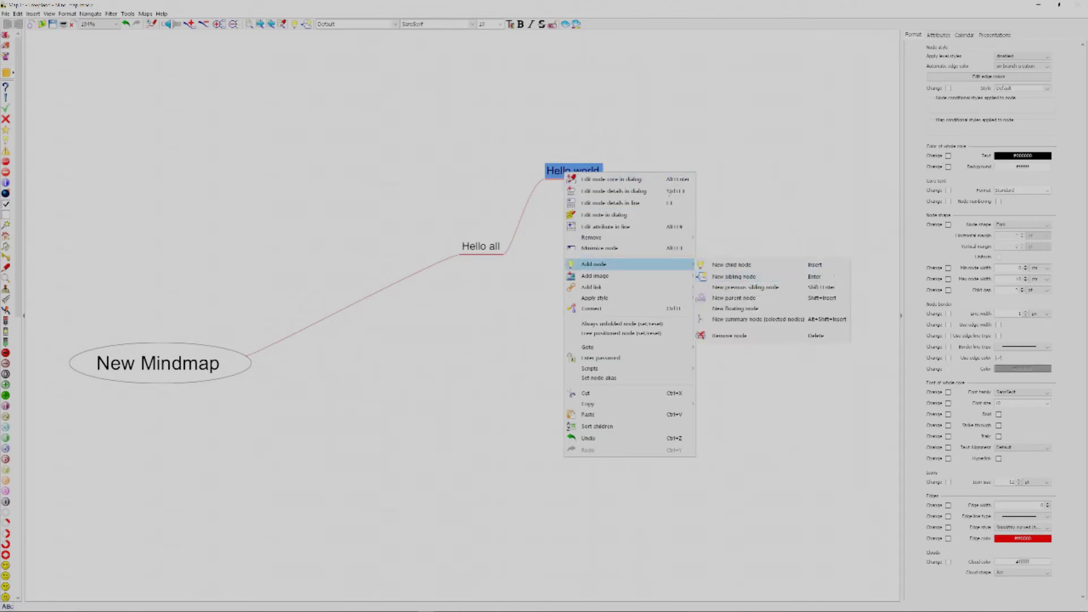
{"action": "left_click", "coordinate": [564, 168]}
Add sibling nodes labelled 123 and 456 below "Hello world", followed by empty sibling nodes
{"action": "key", "text": "Return"}
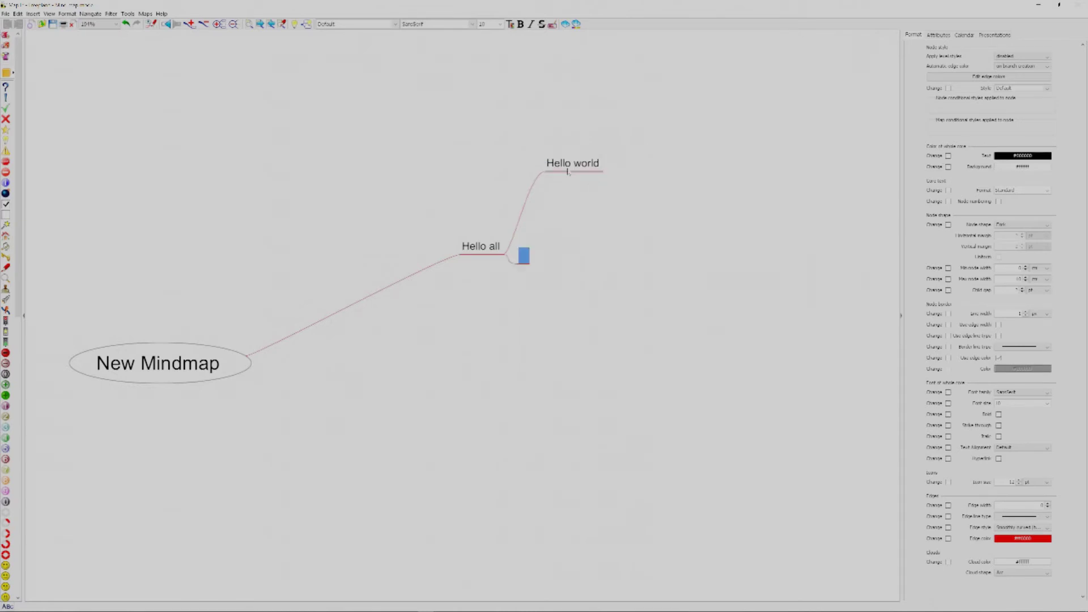
{"action": "type", "text": "123"}
{"action": "key", "text": "Return"}
{"action": "key", "text": "Return"}
{"action": "type", "text": "456"}
{"action": "key", "text": "Return"}
{"action": "key", "text": "Return"}
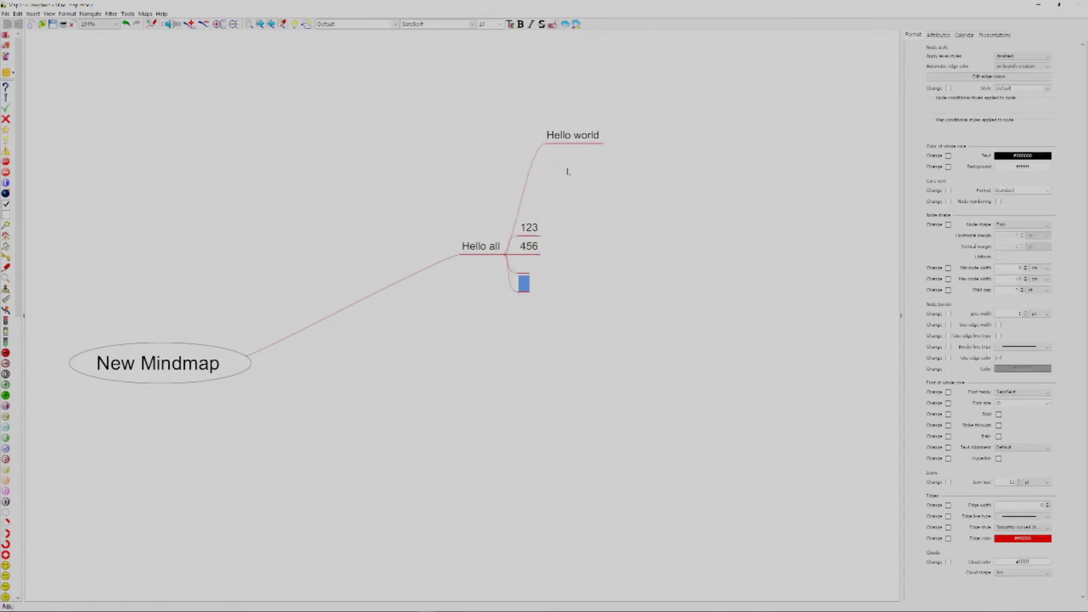
{"action": "key", "text": "Escape"}
{"action": "key", "text": "Insert"}
{"action": "type", "text": "0000"}
{"action": "key", "text": "Return"}
{"action": "key", "text": "Return"}
{"action": "type", "text": "1235468"}
{"action": "key", "text": "Return"}
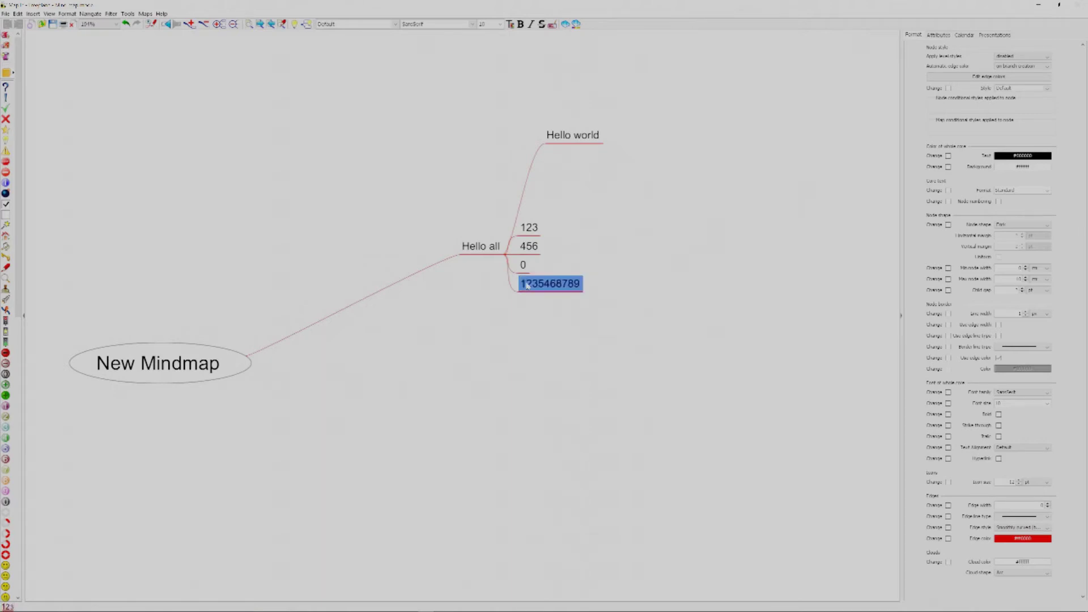
{"action": "left_click_drag", "start_coordinate": [584, 326], "coordinate": [487, 356]}
{"action": "left_click_drag", "start_coordinate": [419, 318], "coordinate": [496, 324]}
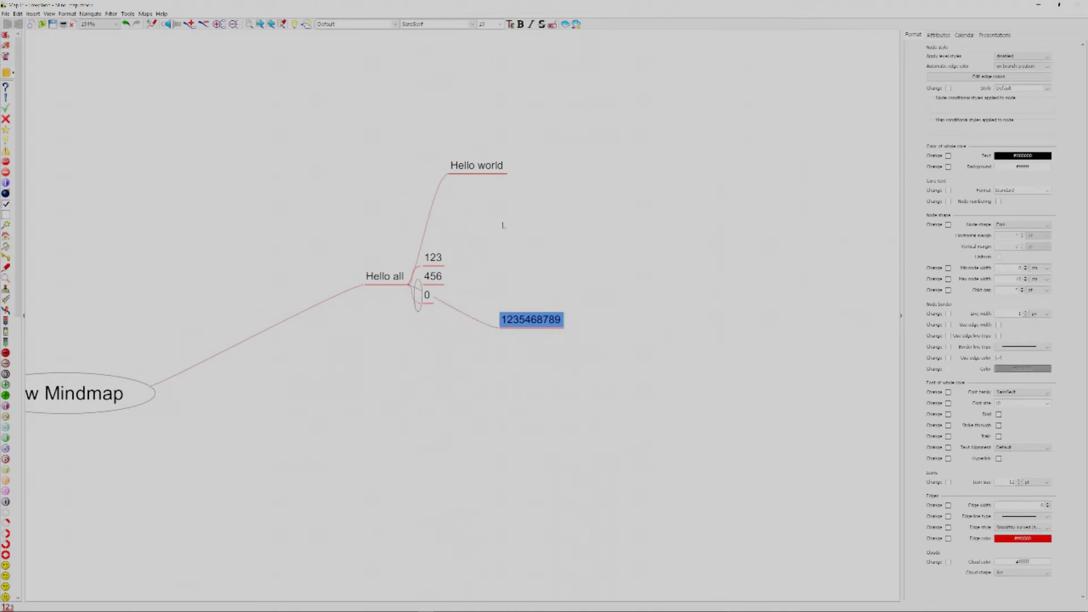
{"action": "left_click_drag", "start_coordinate": [492, 225], "coordinate": [519, 220]}
{"action": "left_click_drag", "start_coordinate": [420, 203], "coordinate": [525, 193]}
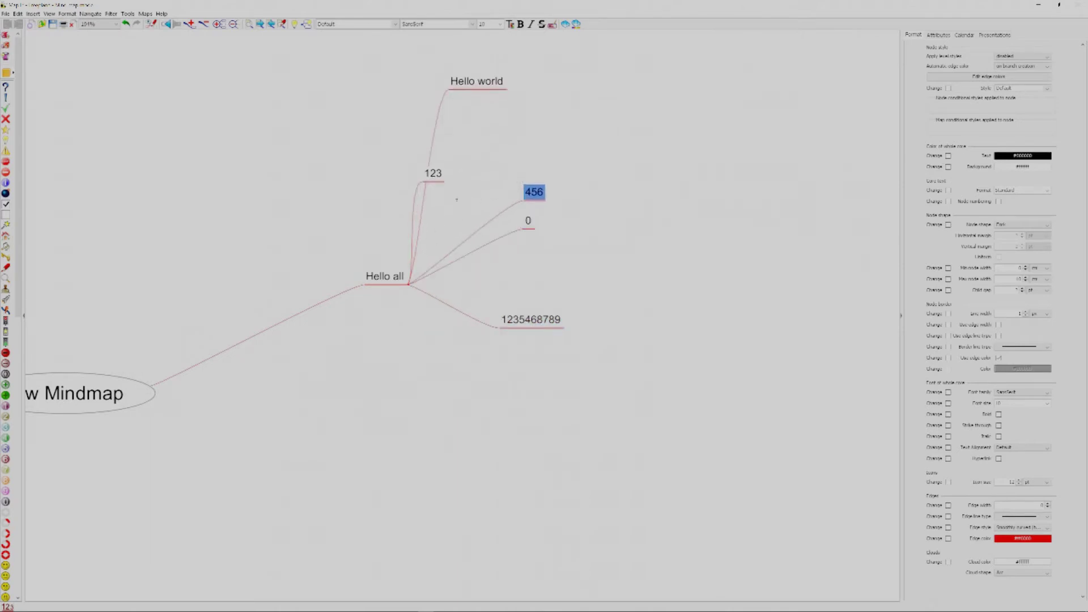
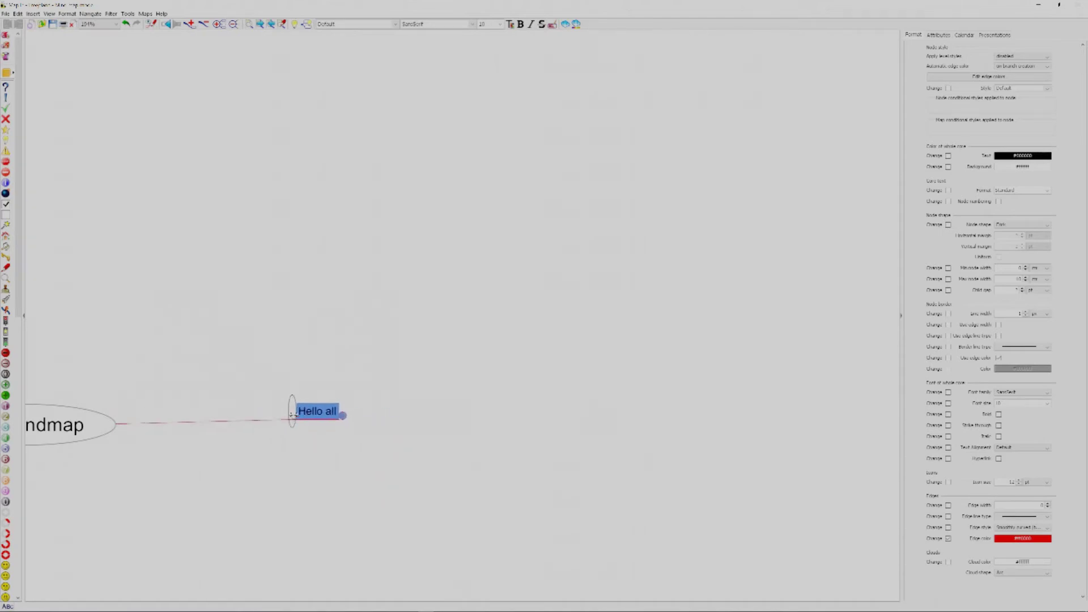
Set the text colour of the "Hello all" node to magenta-pink from the swatches
{"action": "left_click", "coordinate": [1020, 157]}
{"action": "left_click", "coordinate": [931, 81]}
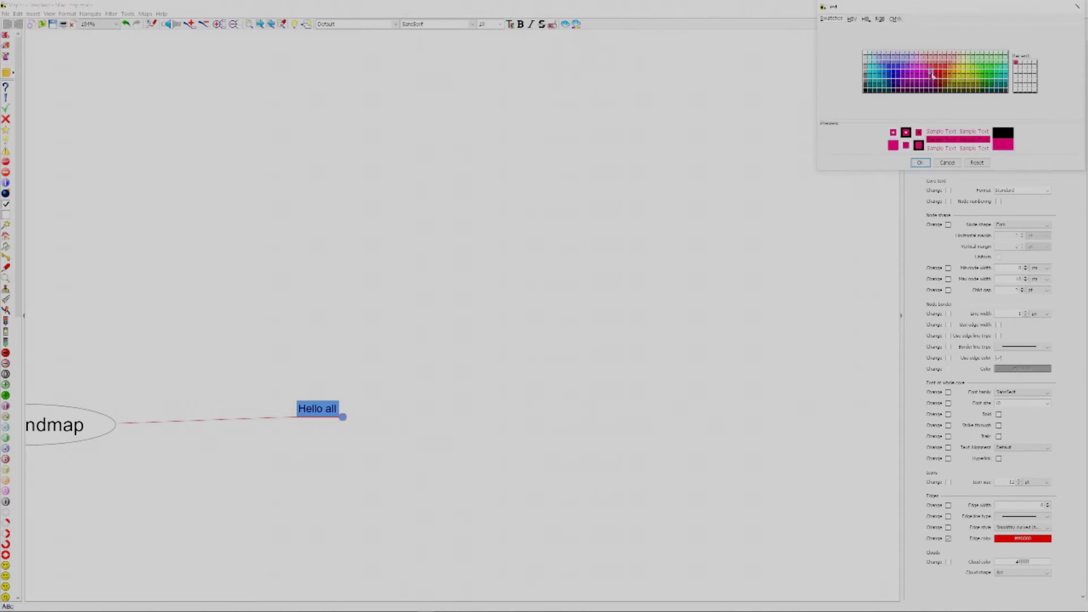
{"action": "left_click", "coordinate": [919, 162]}
{"action": "key", "text": "Escape"}
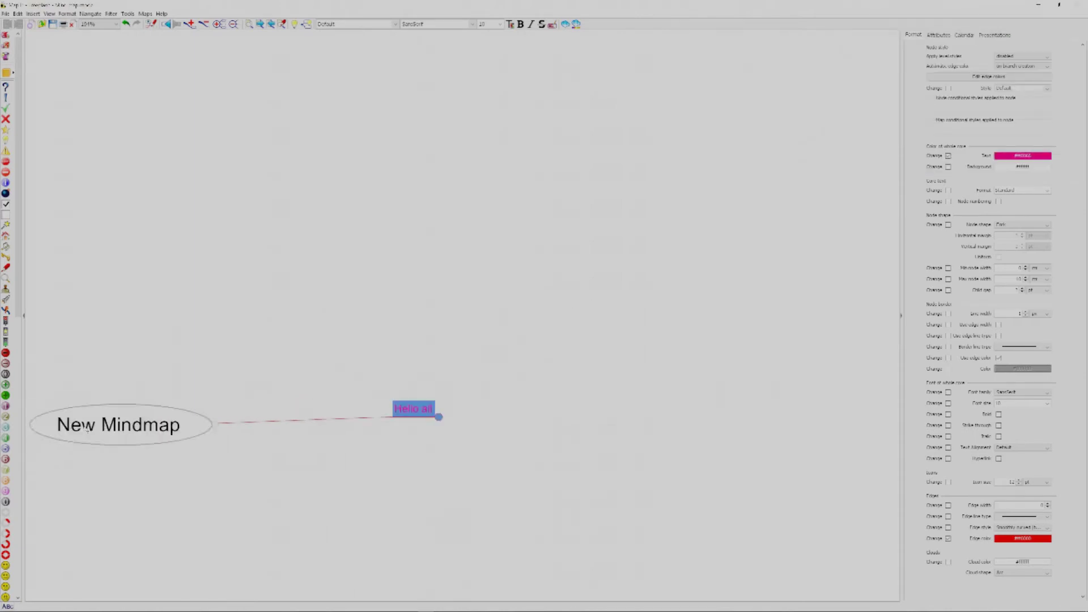
Change the "Hello all" node's shape to Bubble and unfold its child nodes
{"action": "left_click", "coordinate": [411, 407]}
{"action": "left_click", "coordinate": [1042, 228]}
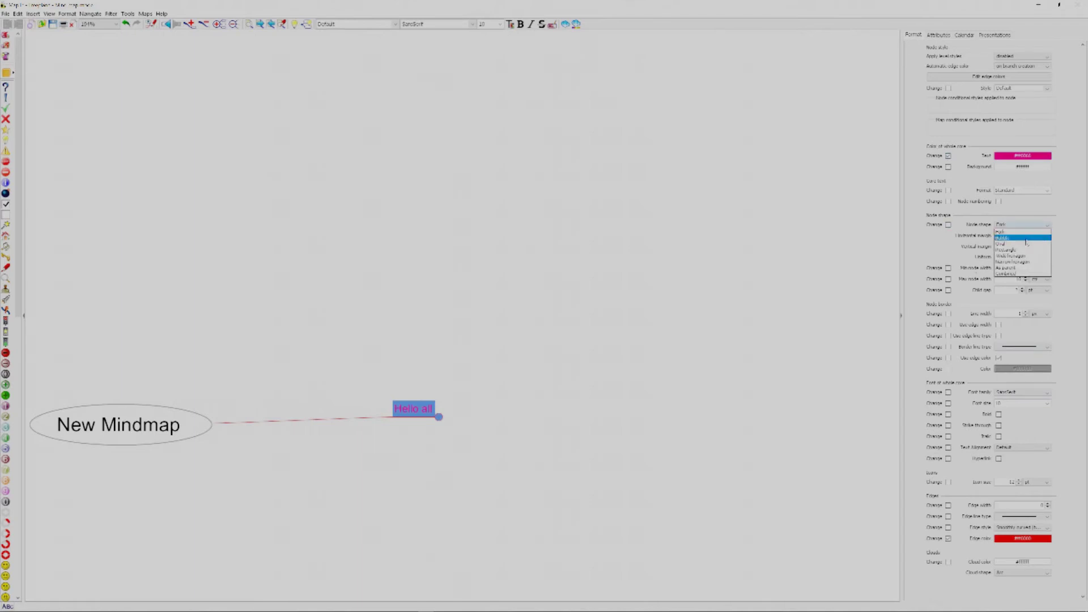
{"action": "left_click", "coordinate": [1026, 239]}
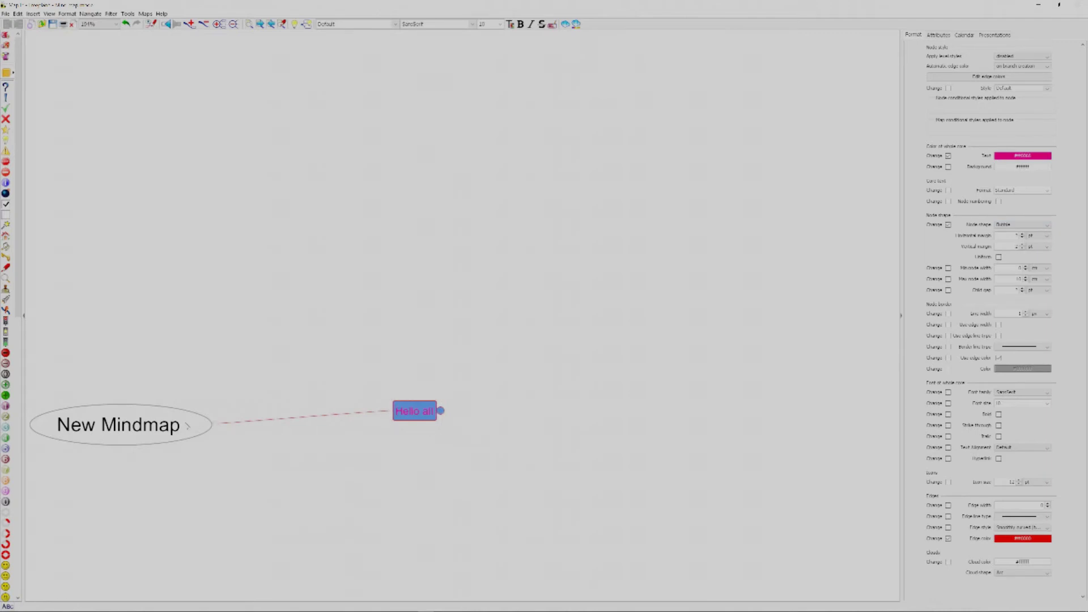
{"action": "key", "text": "Left"}
{"action": "key", "text": "Right"}
{"action": "key", "text": "space"}
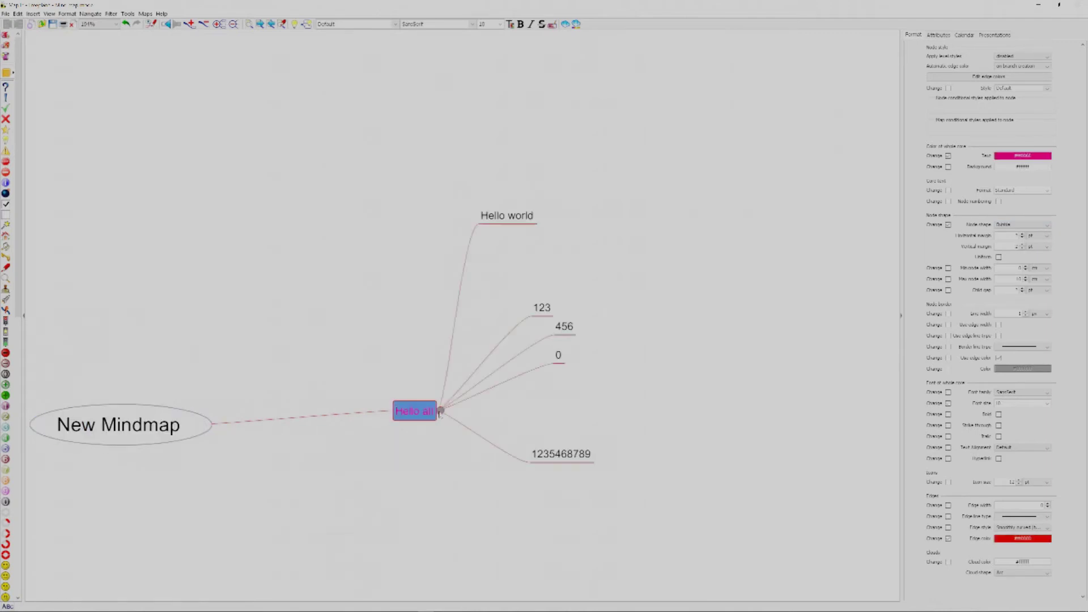
Set the node shape of "Hello world" to Bubble
{"action": "left_click", "coordinate": [425, 223]}
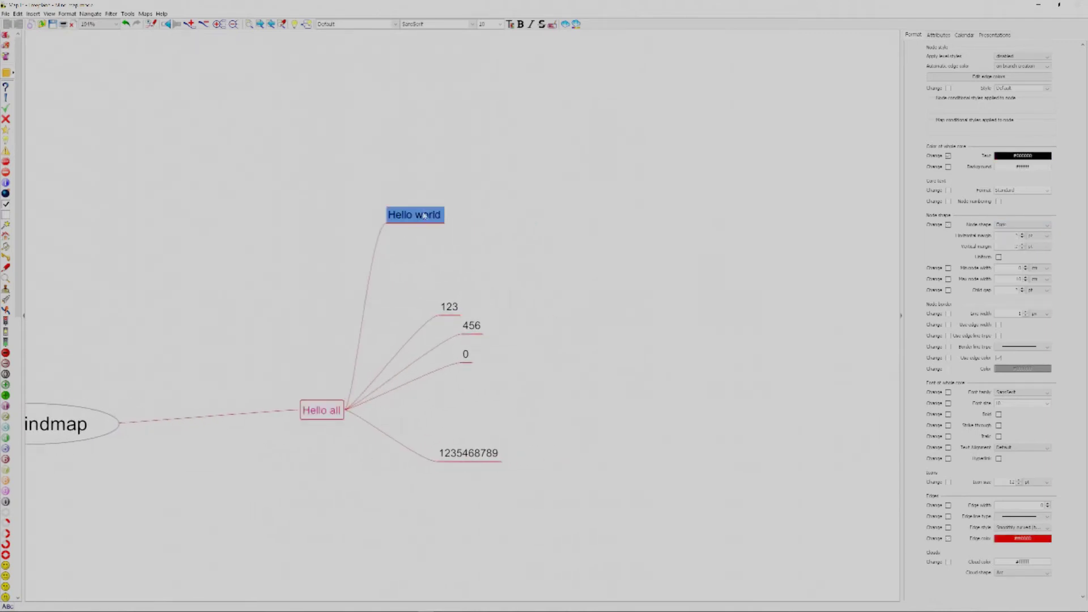
{"action": "left_click", "coordinate": [1043, 226]}
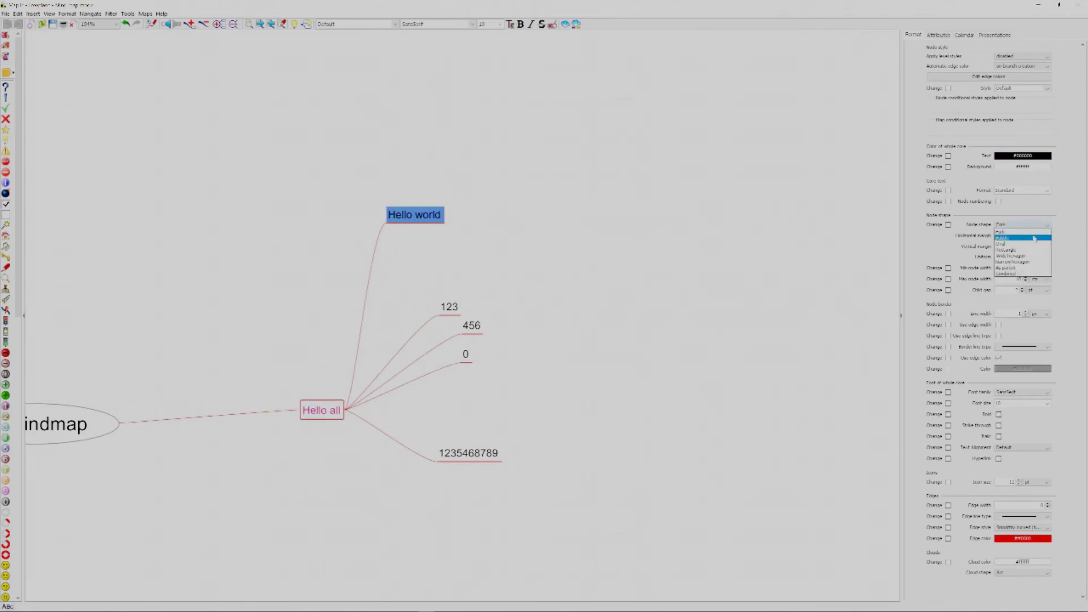
{"action": "left_click", "coordinate": [1028, 238]}
Give the 123 node an Oval shape and move it upward, away from the 456 node
{"action": "left_click", "coordinate": [451, 311]}
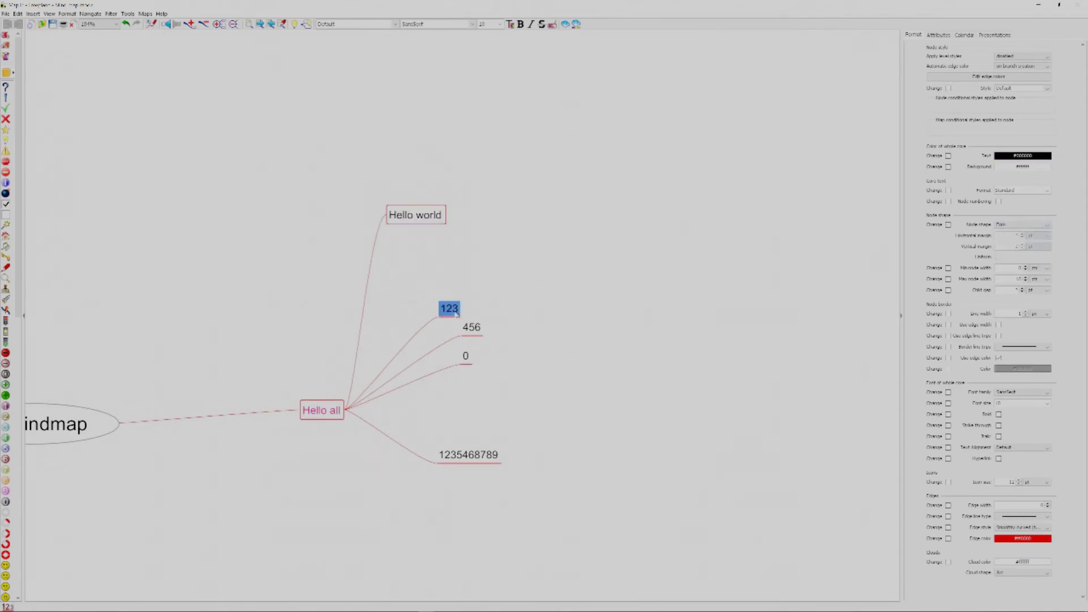
{"action": "left_click", "coordinate": [1042, 226]}
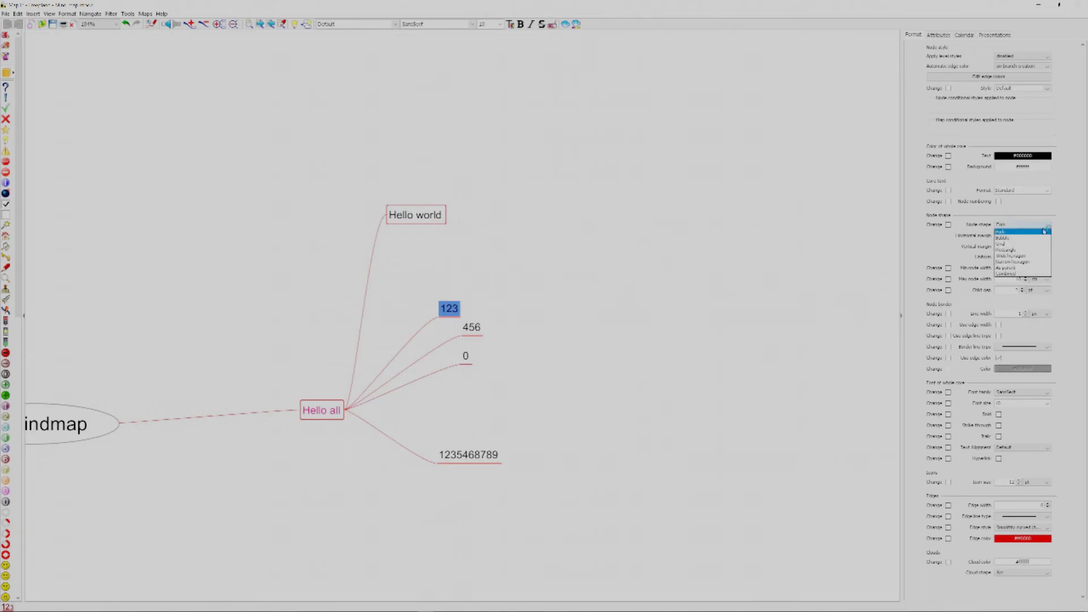
{"action": "left_click", "coordinate": [1021, 245]}
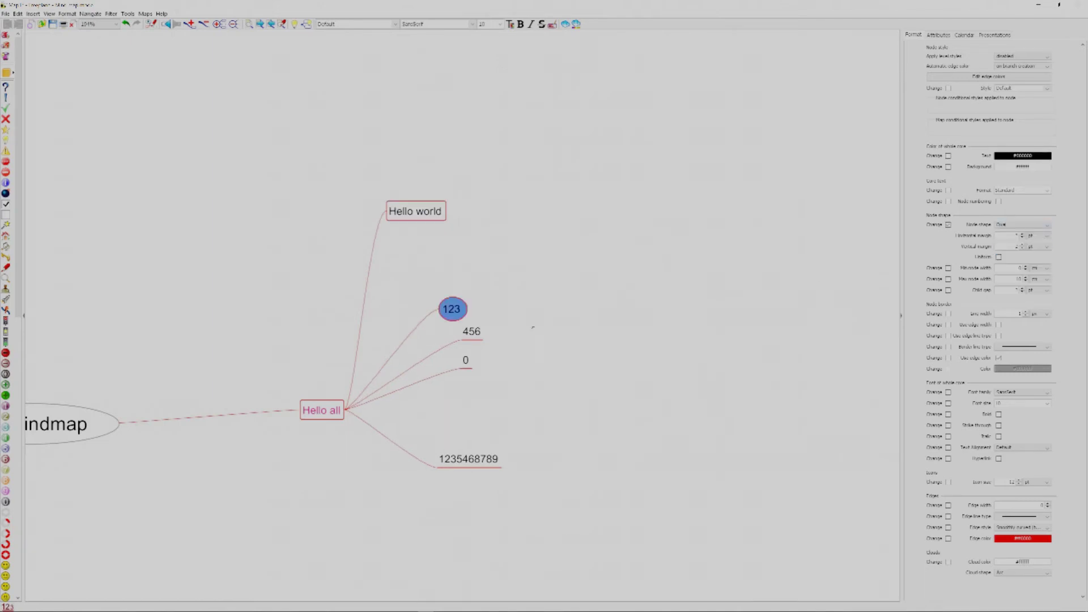
{"action": "left_click_drag", "start_coordinate": [437, 310], "coordinate": [454, 251]}
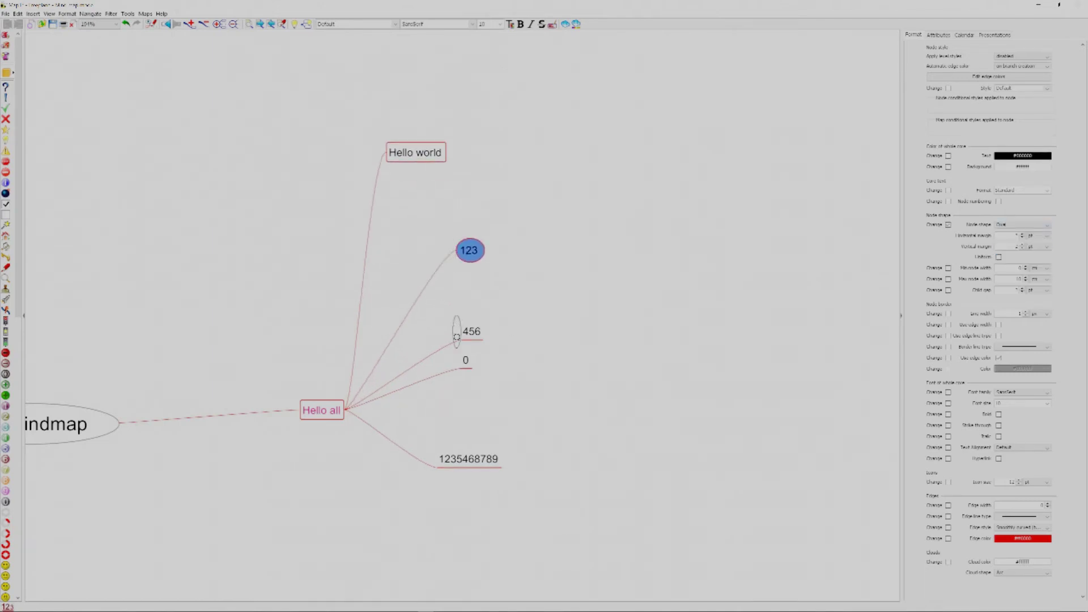
Set the node shape of 456 to Rectangle
{"action": "left_click", "coordinate": [469, 332]}
{"action": "left_click", "coordinate": [1045, 224]}
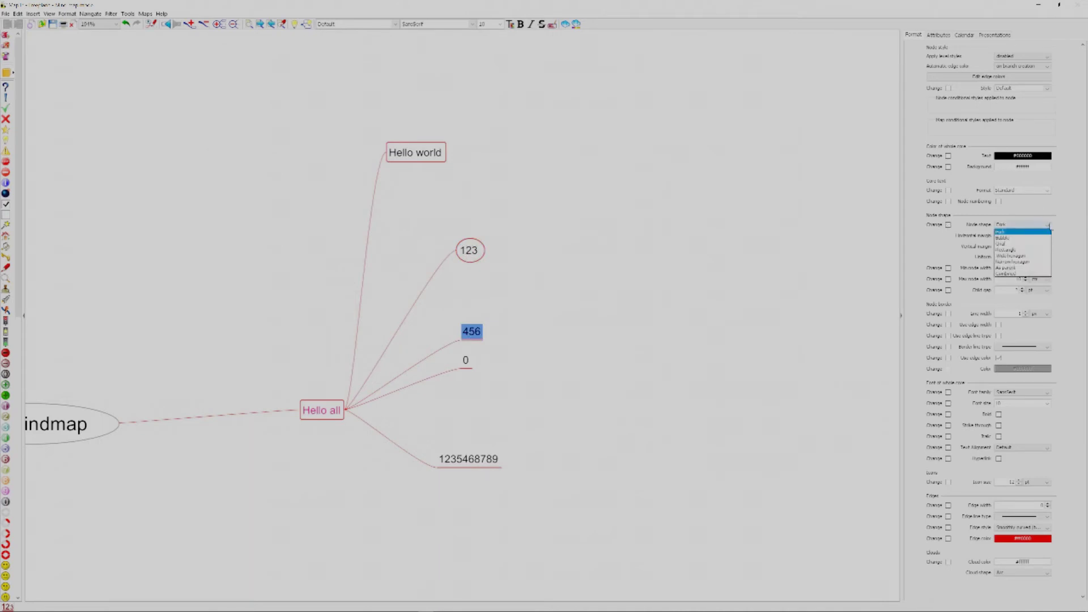
{"action": "left_click", "coordinate": [1034, 252]}
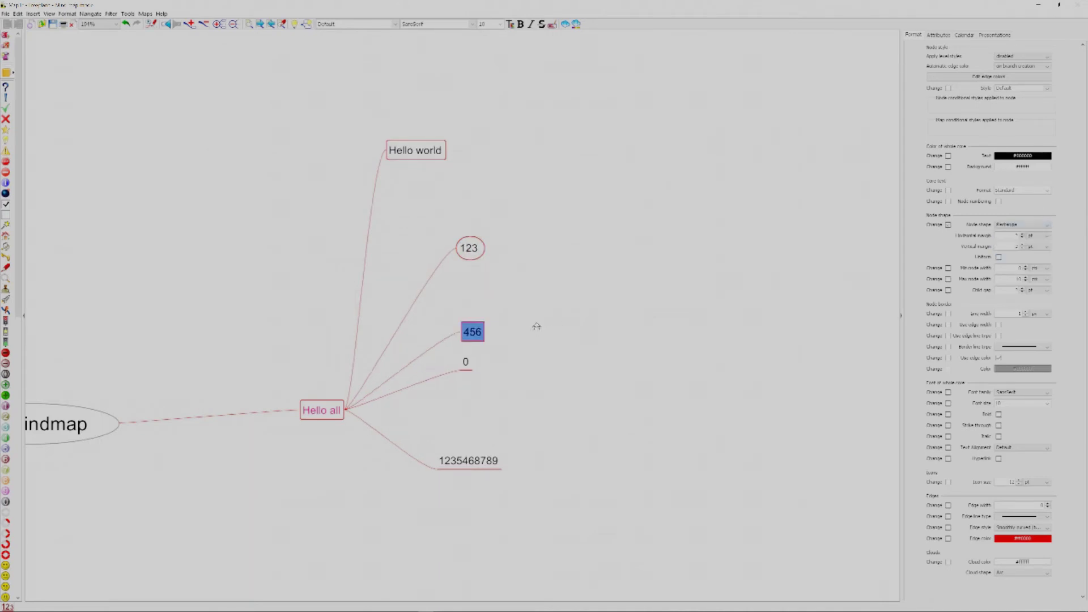
Give the 0 node a Wide hexagon shape and move it further right from its parent
{"action": "left_click", "coordinate": [469, 367]}
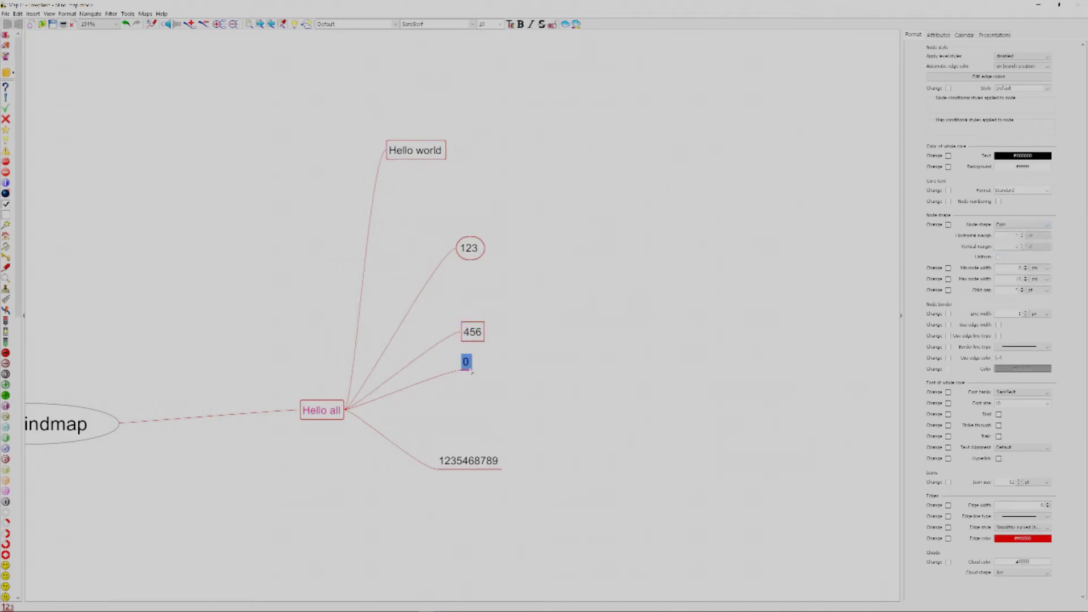
{"action": "left_click", "coordinate": [1047, 190]}
{"action": "left_click", "coordinate": [1048, 190]}
{"action": "left_click", "coordinate": [1045, 224]}
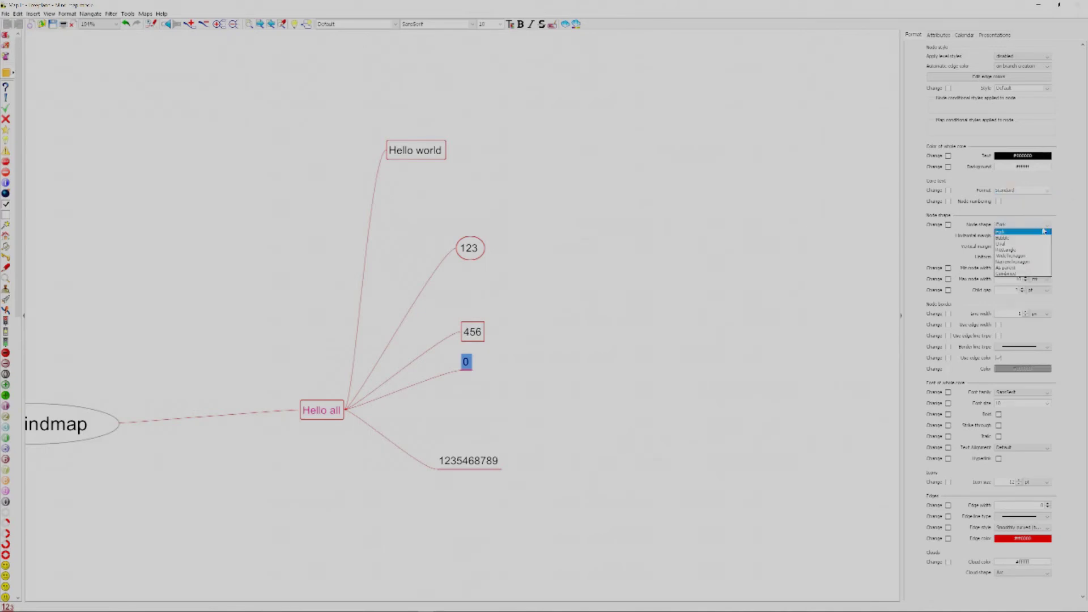
{"action": "left_click", "coordinate": [1011, 255]}
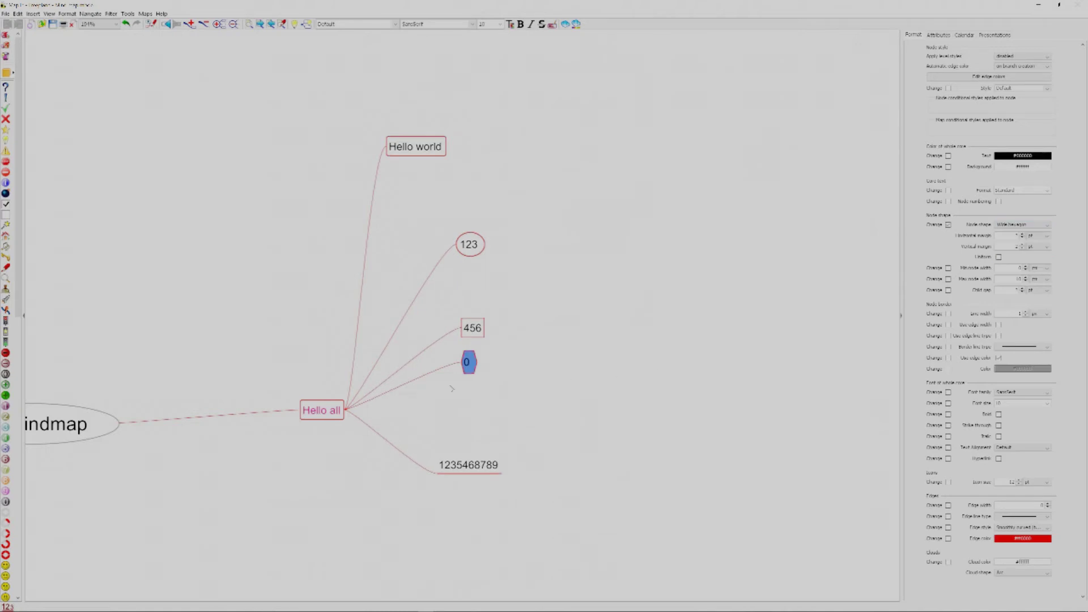
{"action": "left_click_drag", "start_coordinate": [457, 361], "coordinate": [579, 353]}
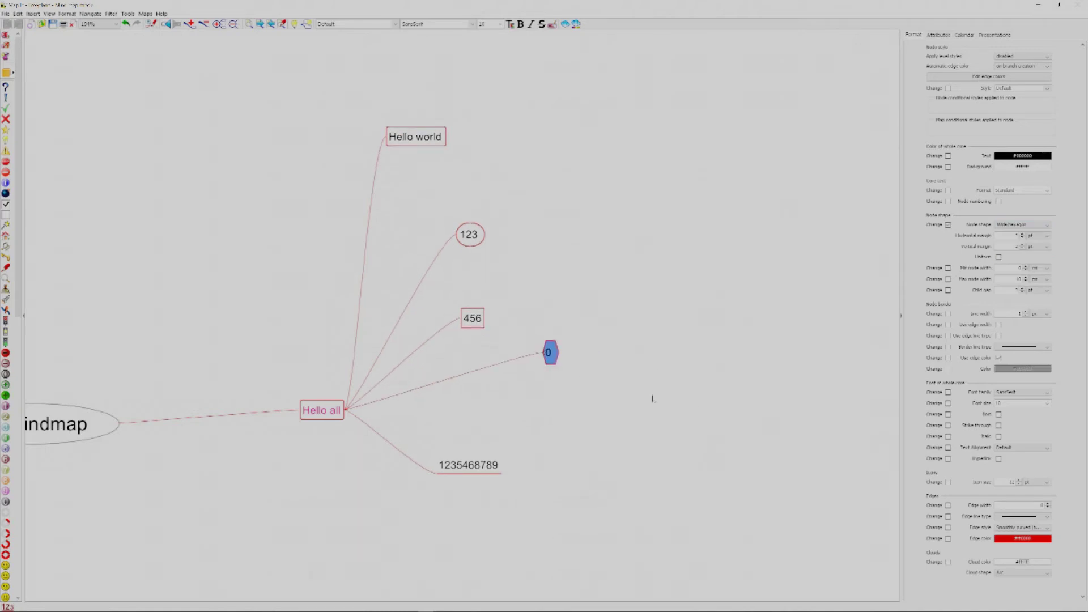
Colour the edge leading to the 0 node dark teal and give it a dashed line type
{"action": "left_click", "coordinate": [1007, 541]}
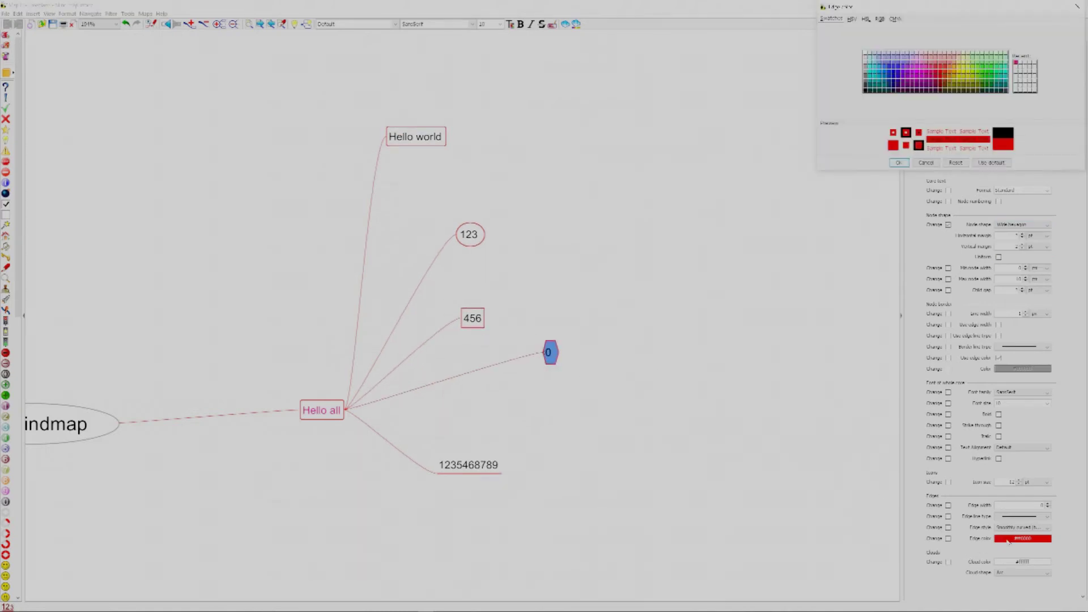
{"action": "left_click", "coordinate": [874, 89]}
{"action": "left_click", "coordinate": [898, 162]}
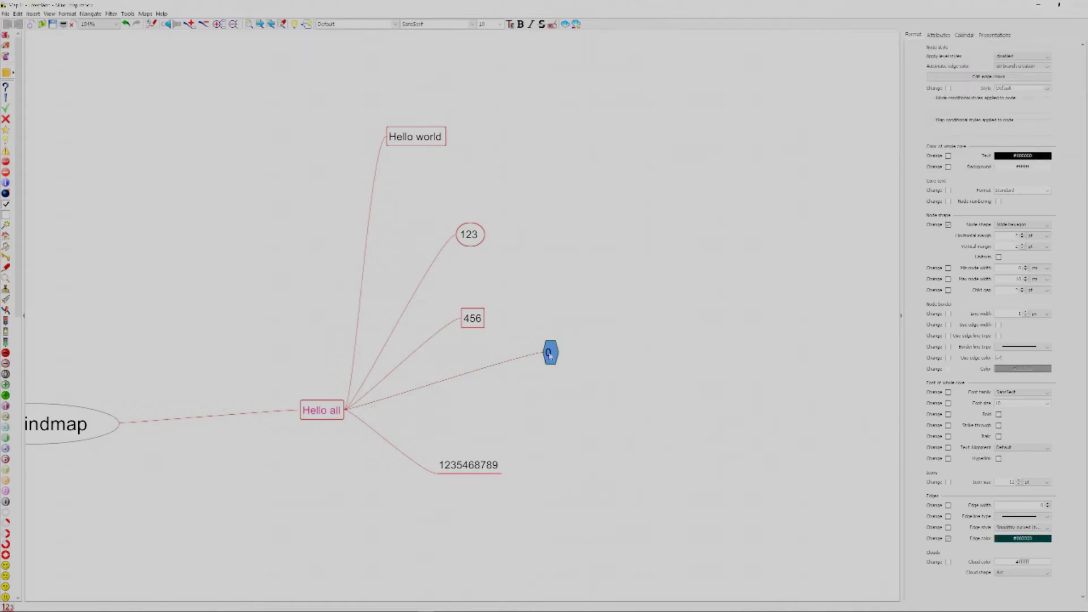
{"action": "left_click", "coordinate": [1047, 517]}
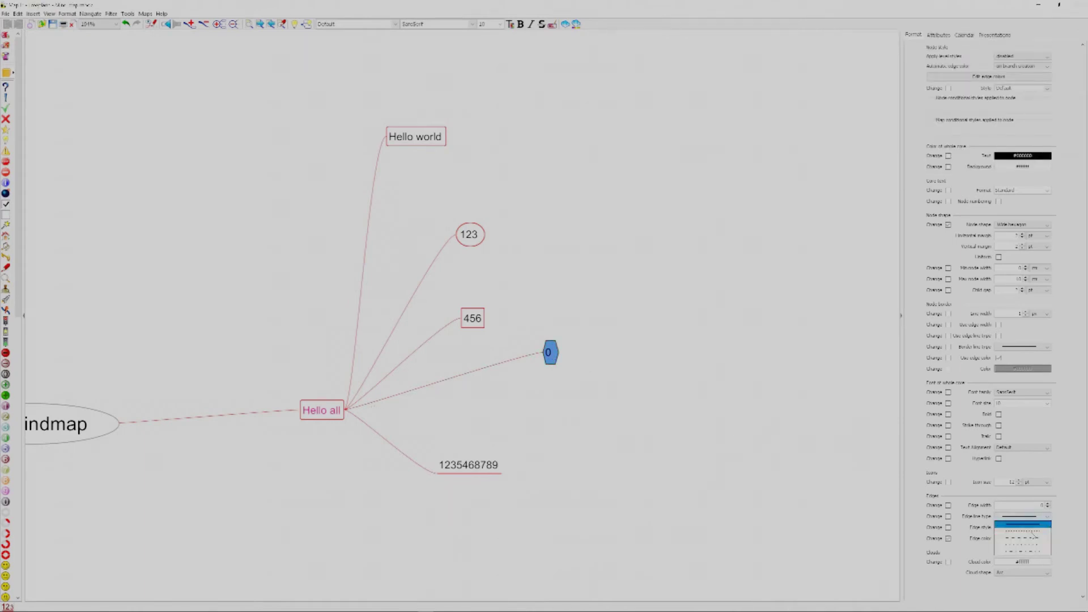
{"action": "left_click", "coordinate": [1020, 539]}
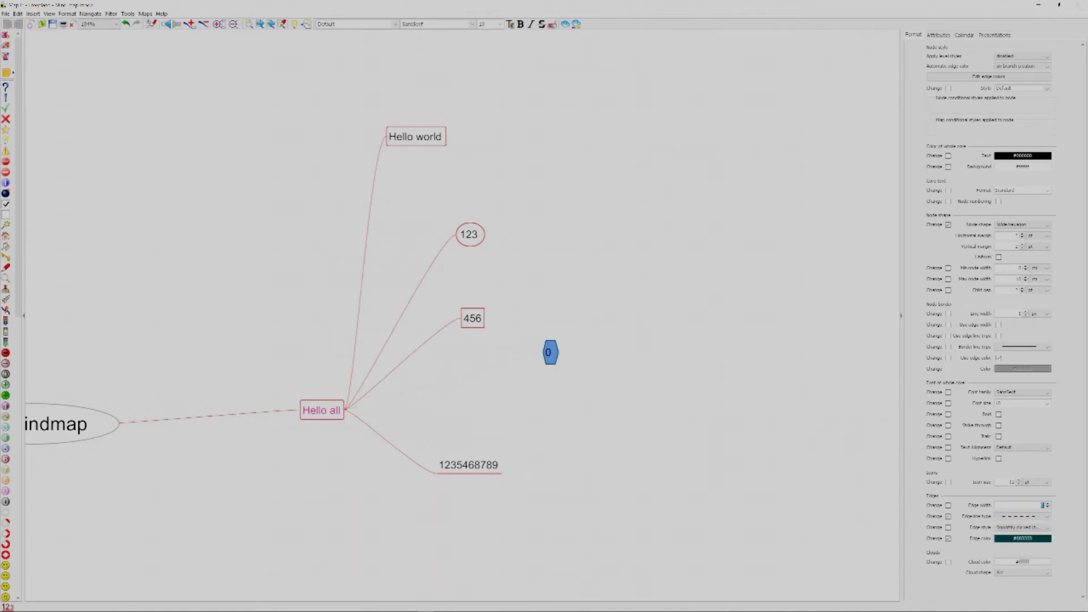
Set the edge width of the 0 node to 10, then reduce it to a thinner dashed line
{"action": "key", "text": "Return"}
{"action": "double_click", "coordinate": [1042, 502]}
{"action": "type", "text": "10"}
{"action": "key", "text": "Return"}
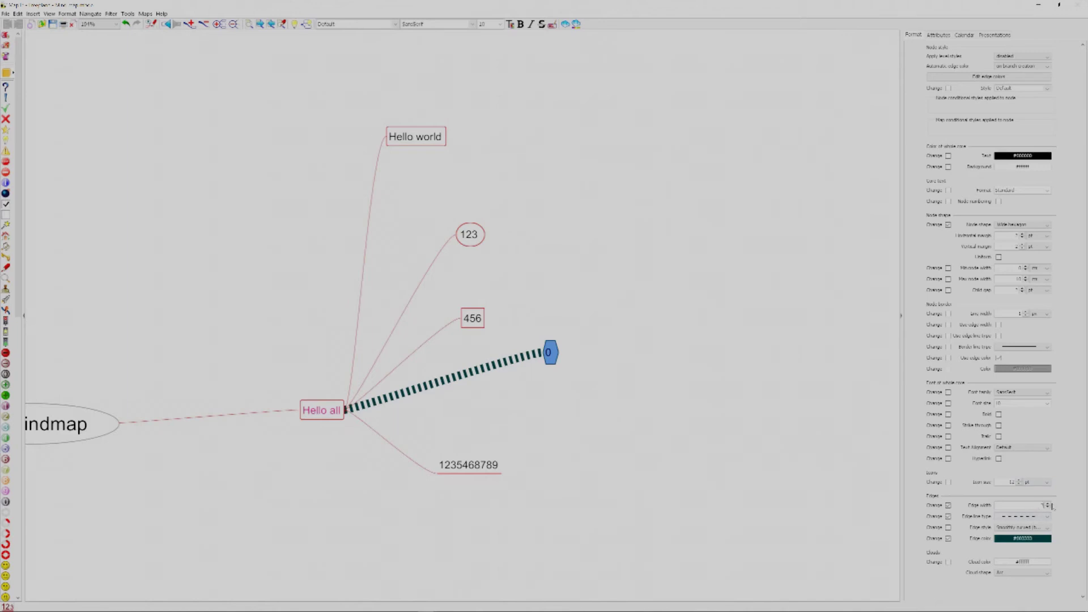
{"action": "key", "text": "Return"}
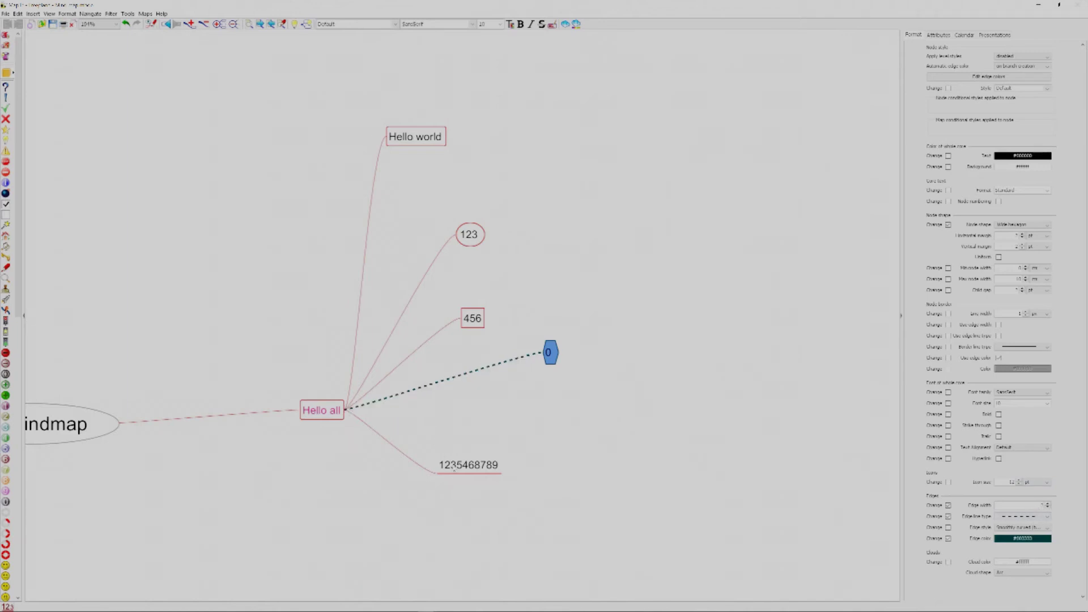
{"action": "left_click", "coordinate": [453, 467]}
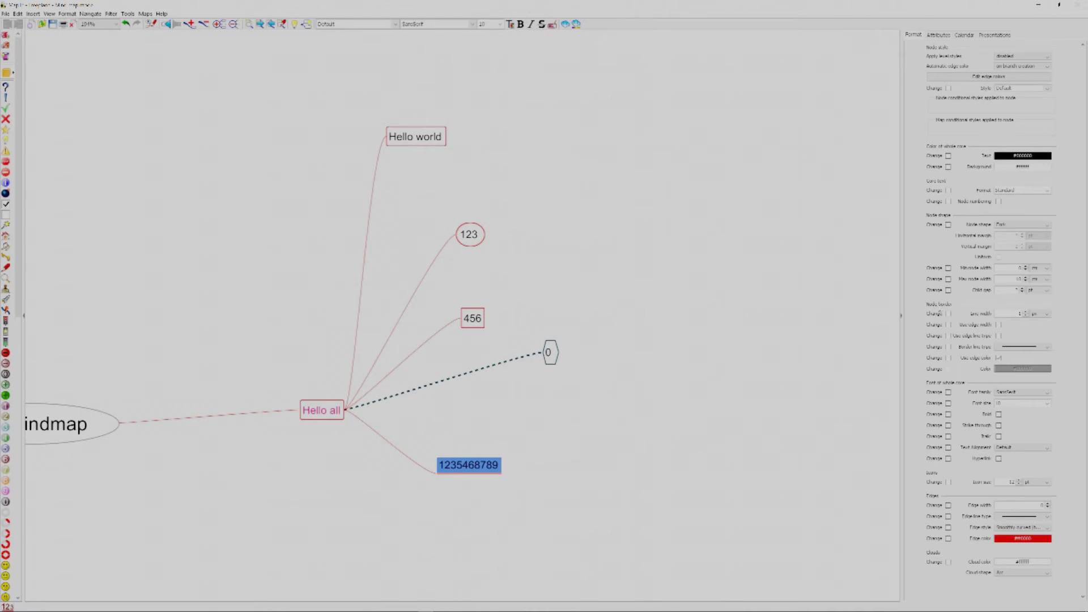
{"action": "left_click", "coordinate": [1046, 347]}
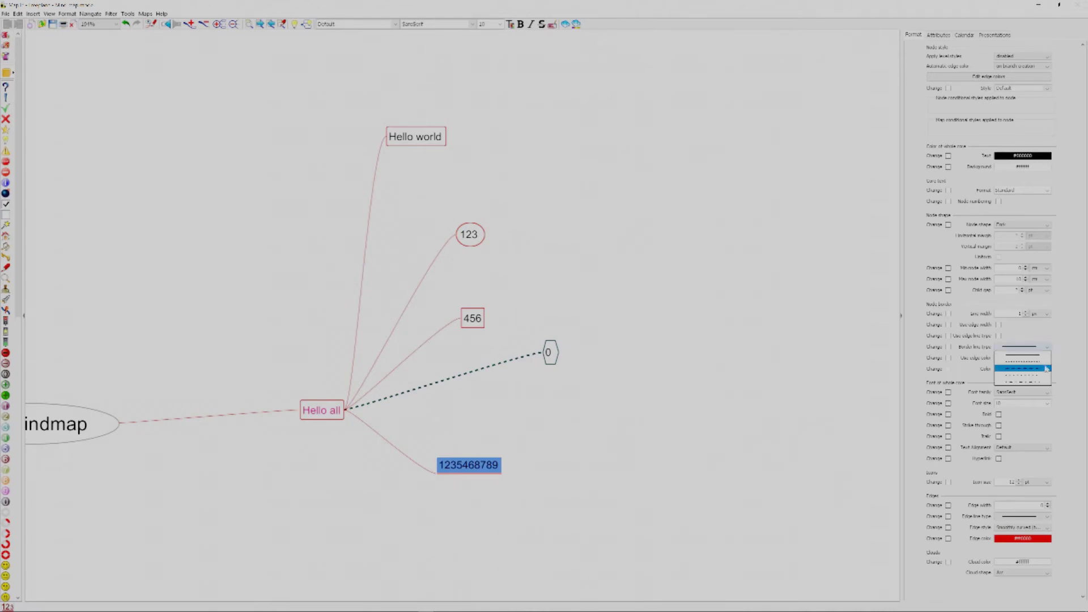
{"action": "left_click", "coordinate": [1044, 368]}
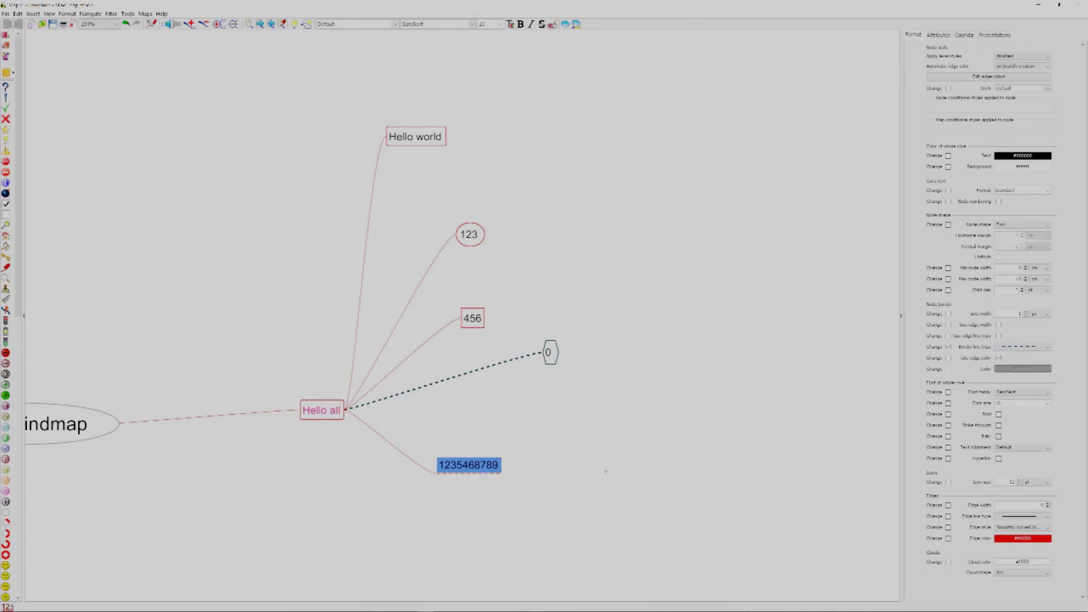
{"action": "left_click", "coordinate": [1041, 229]}
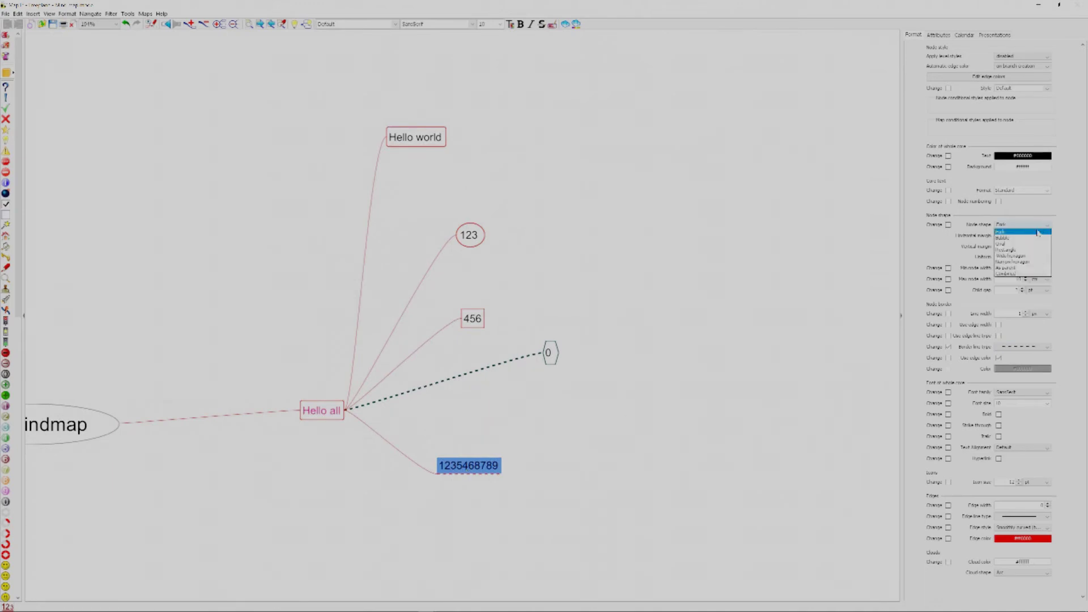
{"action": "left_click", "coordinate": [1029, 268]}
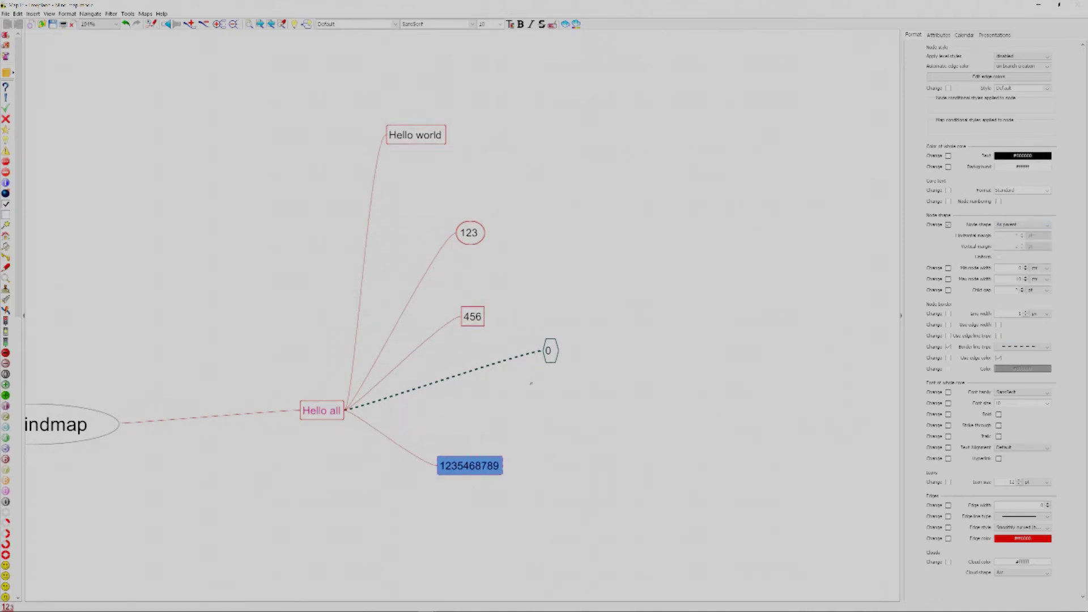
Move the 0 node slightly closer to its parent and select the "Hello all" node
{"action": "left_click_drag", "start_coordinate": [538, 351], "coordinate": [510, 375]}
{"action": "left_click_drag", "start_coordinate": [395, 323], "coordinate": [543, 287]}
{"action": "left_click", "coordinate": [493, 374]}
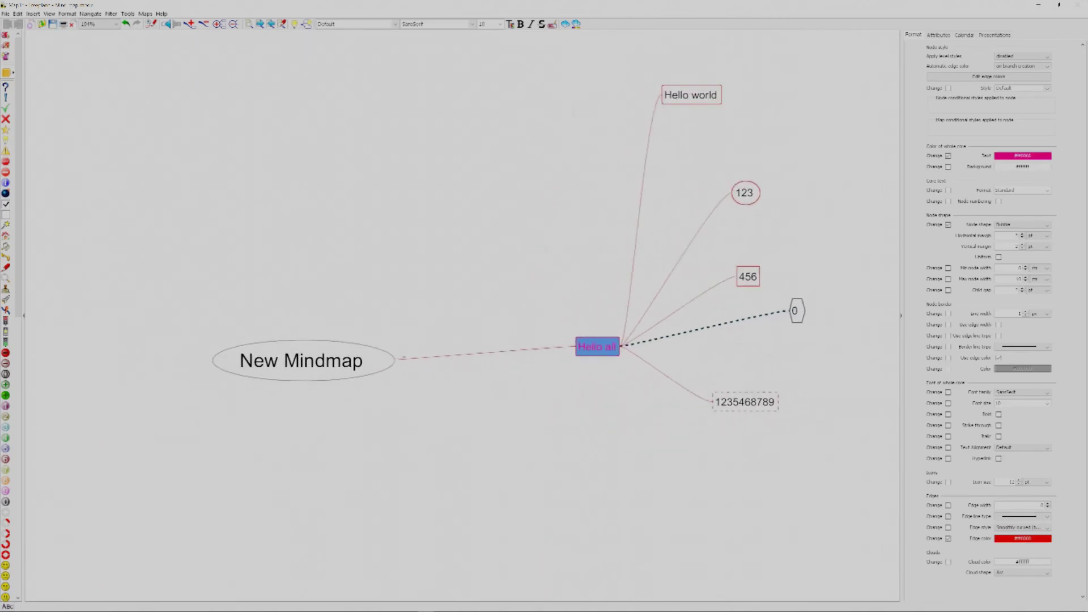
Add a child node labelled 8888 to "New Mindmap" and move it to the right side, above "Hello all"
{"action": "left_click", "coordinate": [287, 378]}
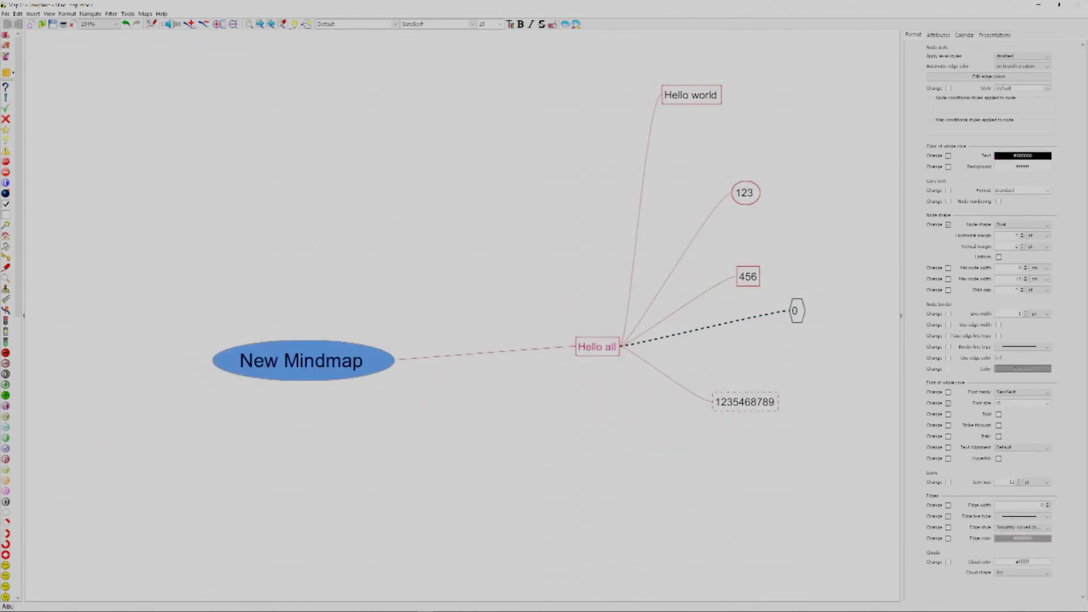
{"action": "key", "text": "Insert"}
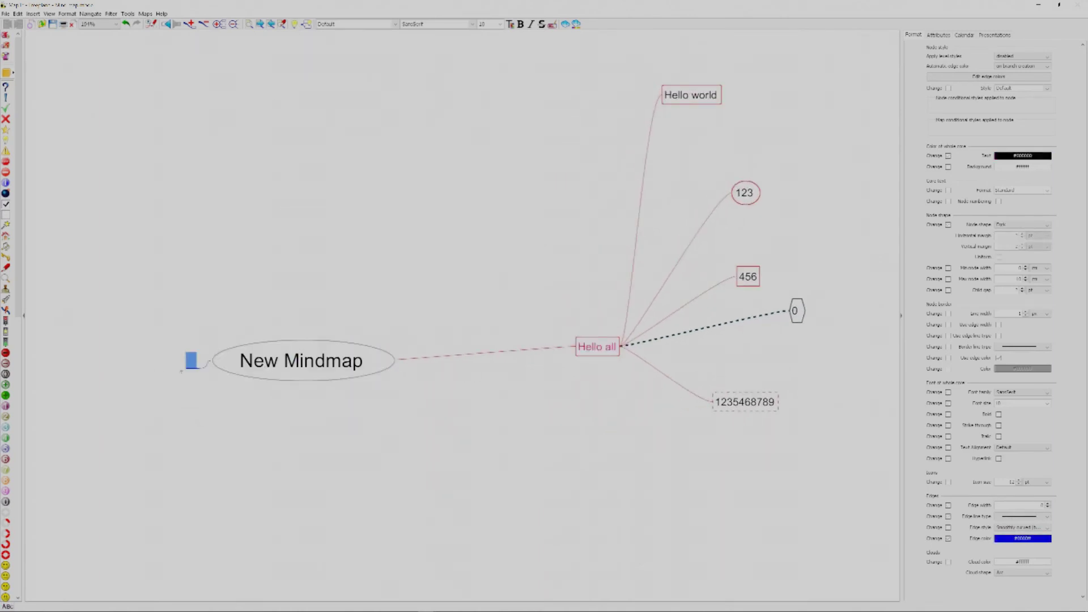
{"action": "type", "text": "8888"}
{"action": "key", "text": "Return"}
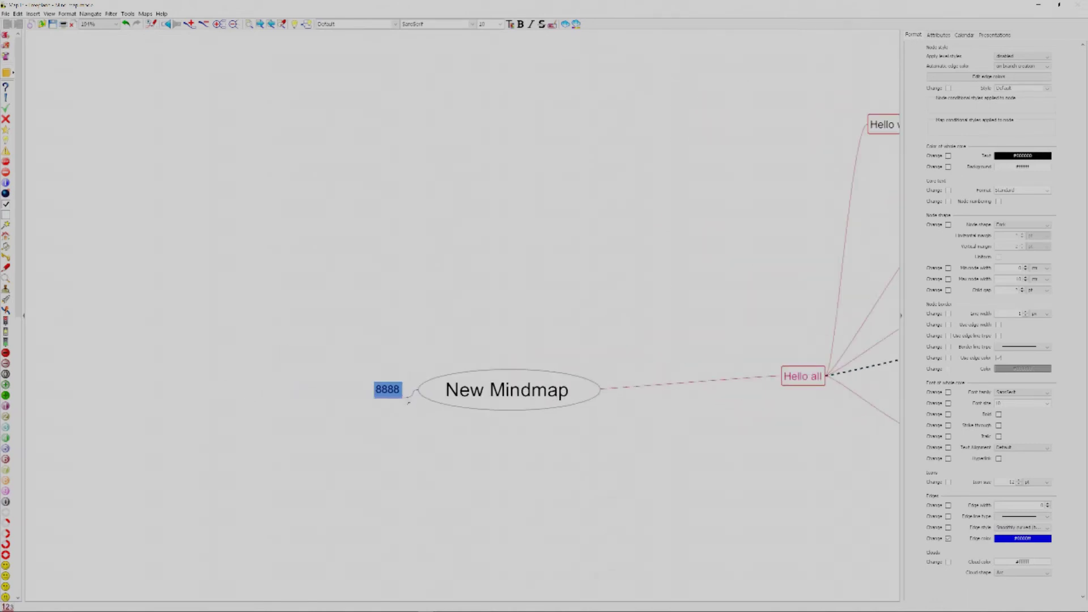
{"action": "left_click_drag", "start_coordinate": [408, 403], "coordinate": [804, 263]}
{"action": "left_click_drag", "start_coordinate": [787, 306], "coordinate": [459, 283]}
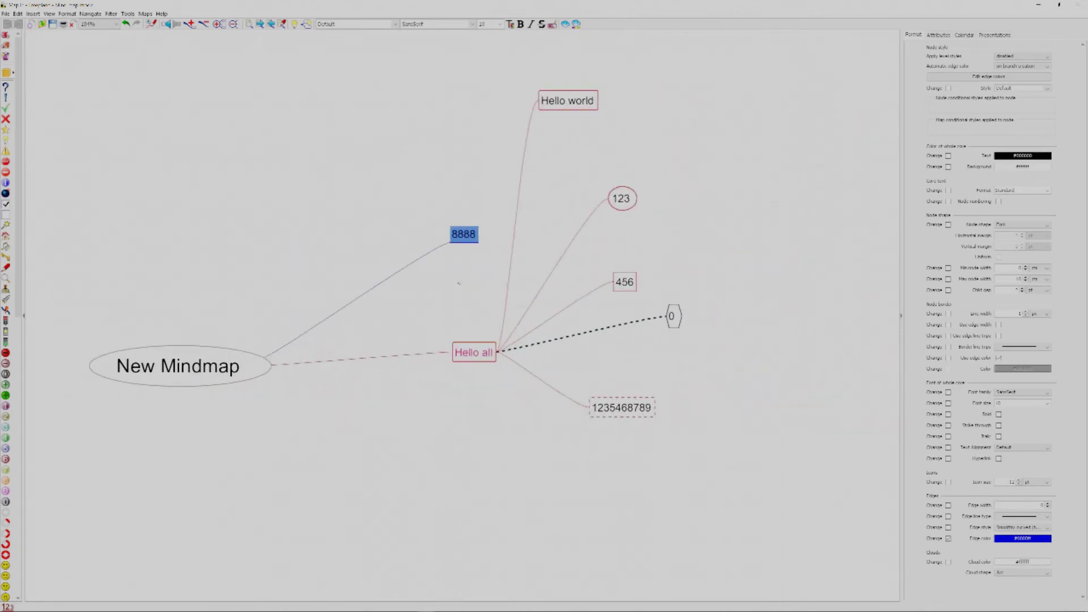
Move the 8888 node far to the upper left, away from the "Hello all" branch, and select "Hello world"
{"action": "left_click_drag", "start_coordinate": [480, 236], "coordinate": [58, 111]}
{"action": "left_click_drag", "start_coordinate": [337, 188], "coordinate": [185, 246]}
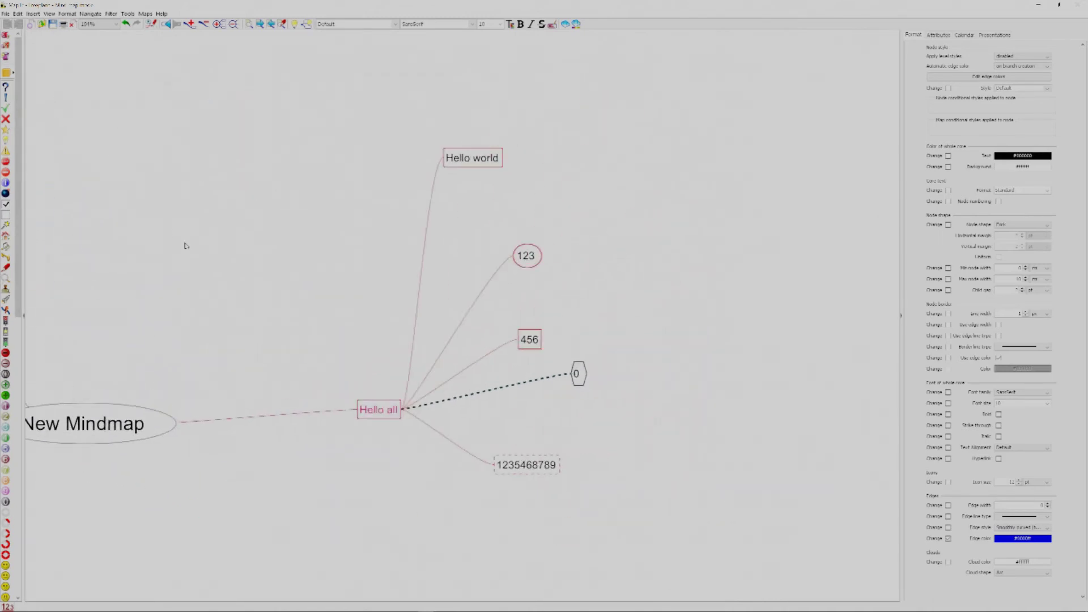
{"action": "left_click", "coordinate": [496, 164]}
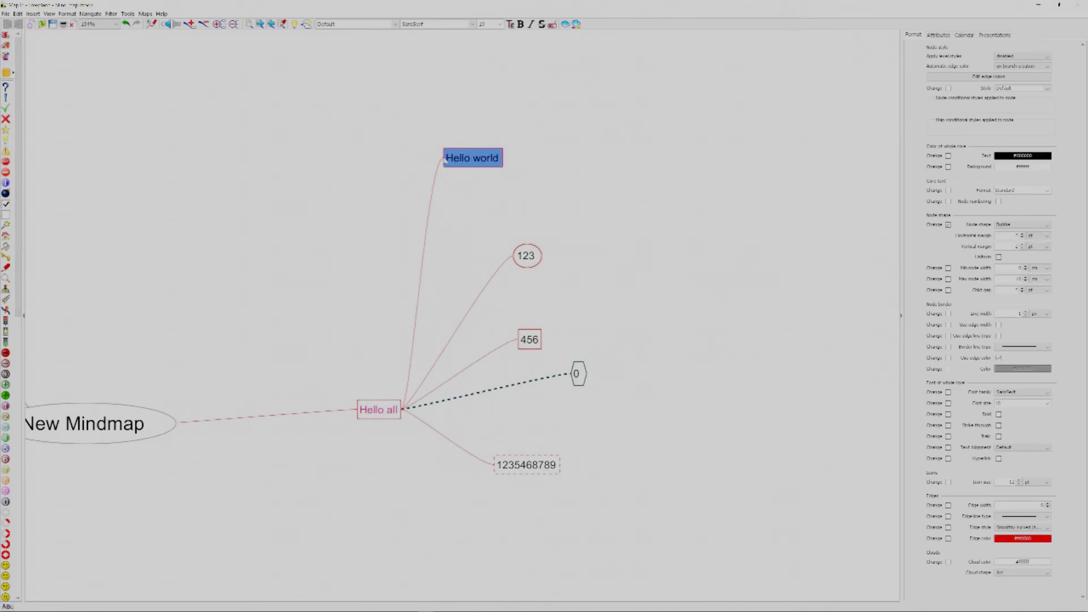
Move the "Hello world" node slightly up and to the right, and add a child node labelled 1 to it
{"action": "mouse_move", "coordinate": [441, 157]}
{"action": "left_click_drag", "start_coordinate": [440, 158], "coordinate": [529, 141]}
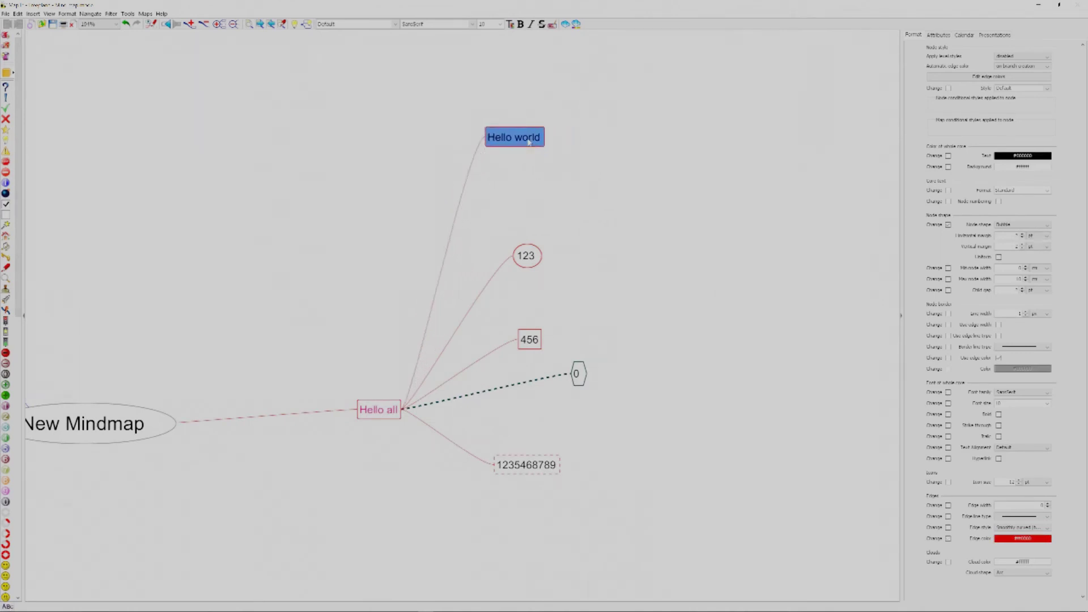
{"action": "right_click", "coordinate": [529, 141]}
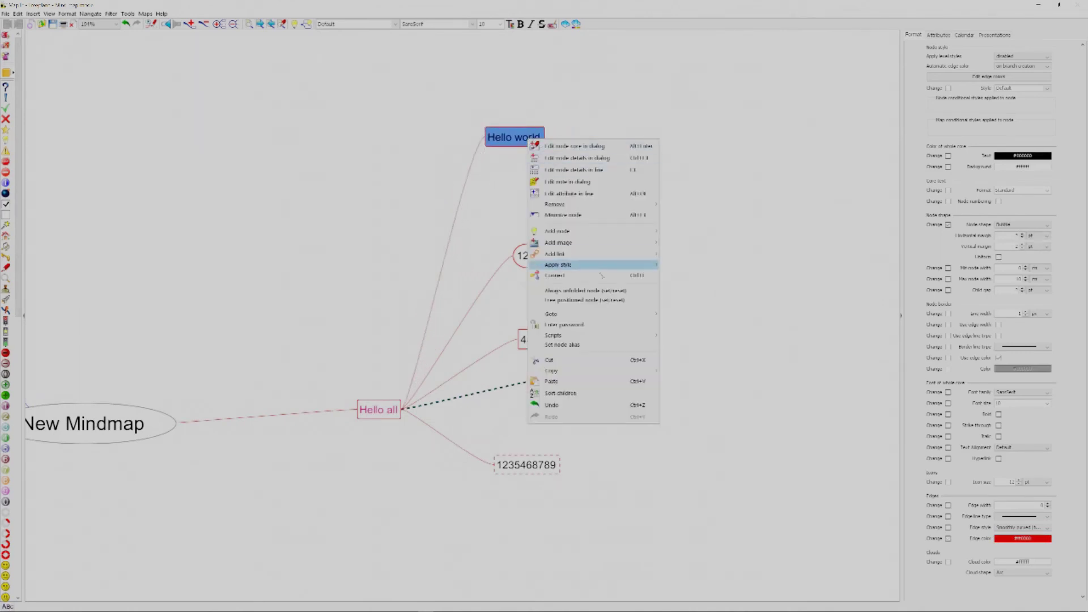
{"action": "mouse_move", "coordinate": [624, 233]}
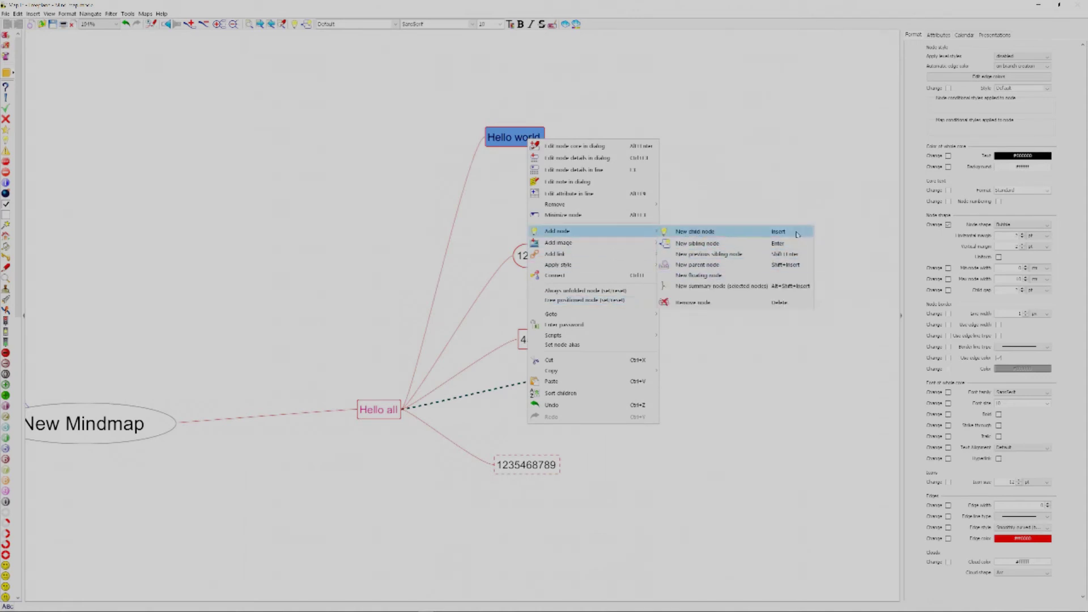
{"action": "left_click", "coordinate": [752, 235]}
{"action": "type", "text": "1"}
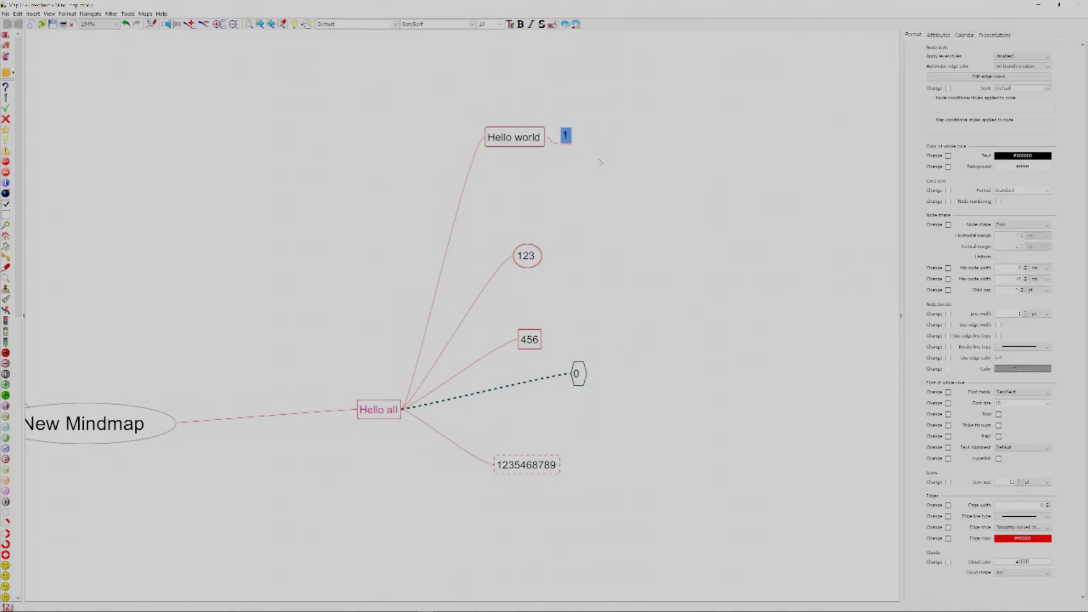
Add sibling nodes labelled 2 and 3 below node 1 under "Hello world"
{"action": "key", "text": "Return"}
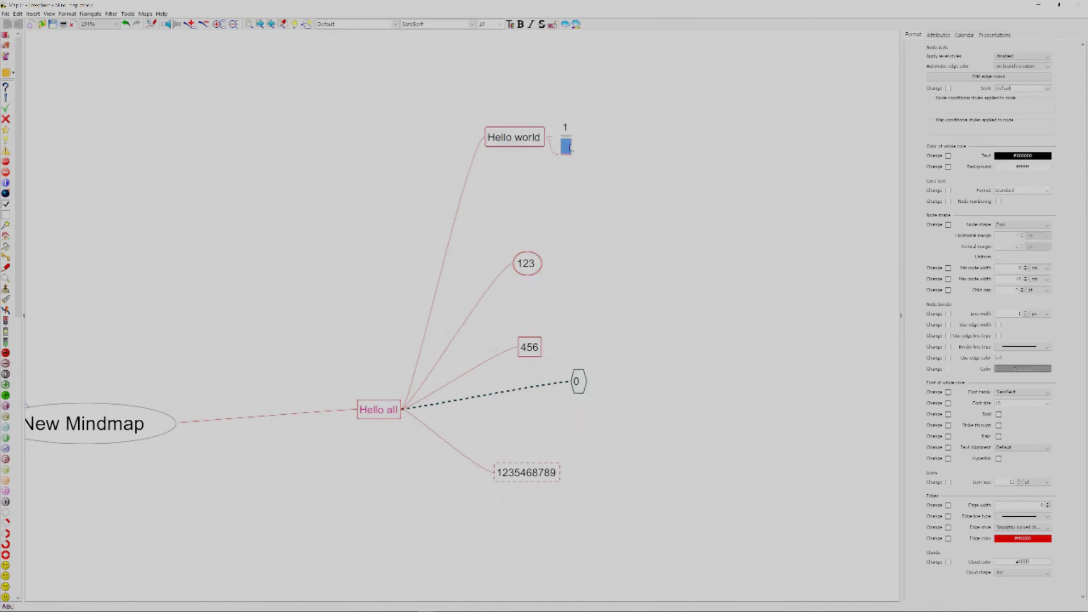
{"action": "type", "text": "2"}
{"action": "key", "text": "Return"}
{"action": "type", "text": "3"}
{"action": "key", "text": "BackSpace"}
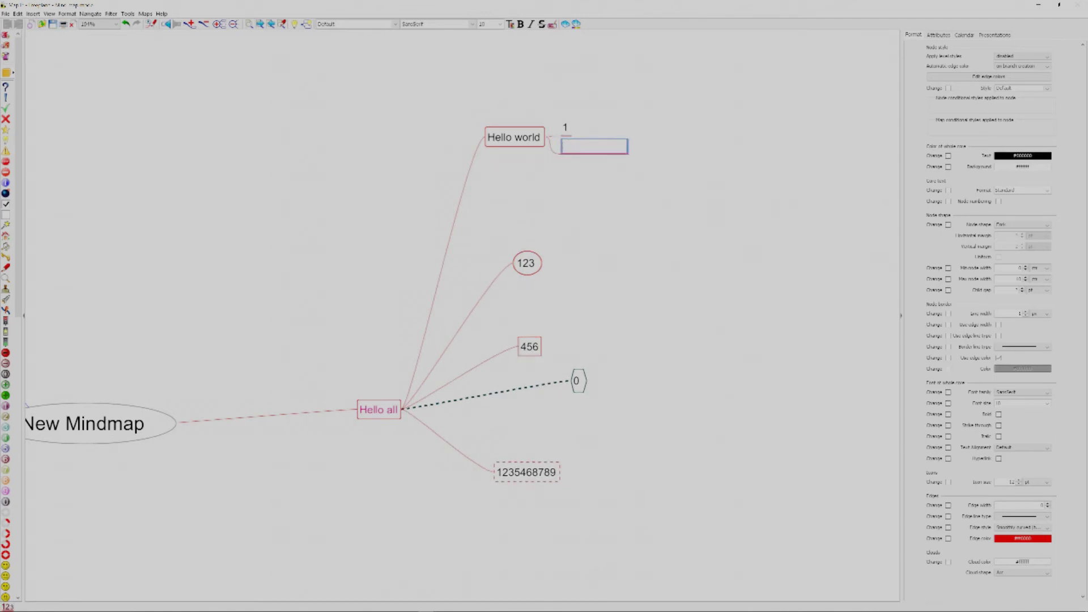
{"action": "type", "text": "2"}
{"action": "key", "text": "Return"}
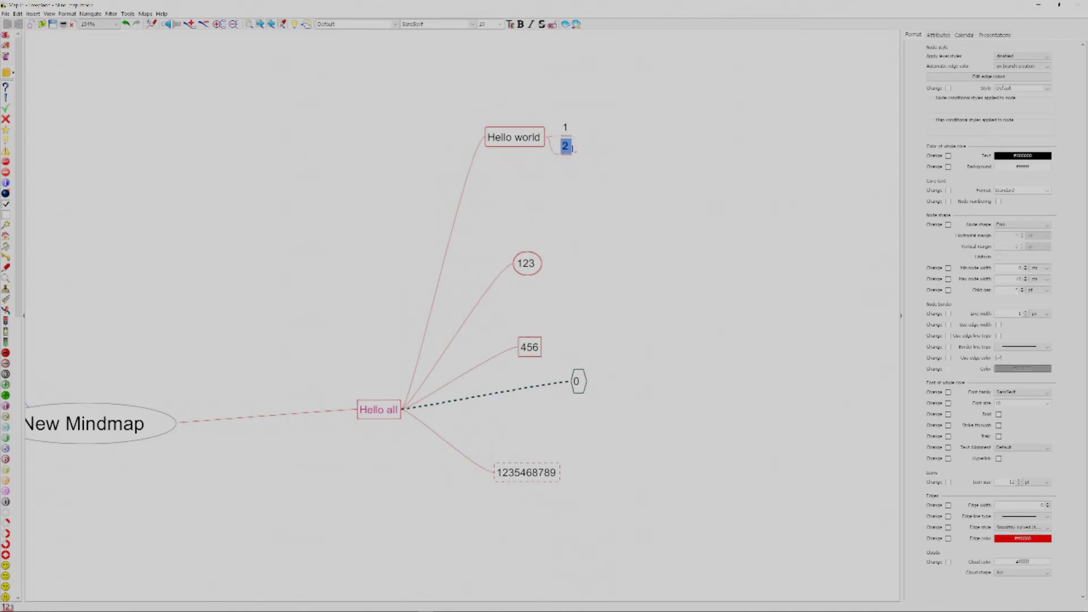
{"action": "key", "text": "Return"}
{"action": "type", "text": "3"}
{"action": "key", "text": "Return"}
{"action": "key", "text": "Return"}
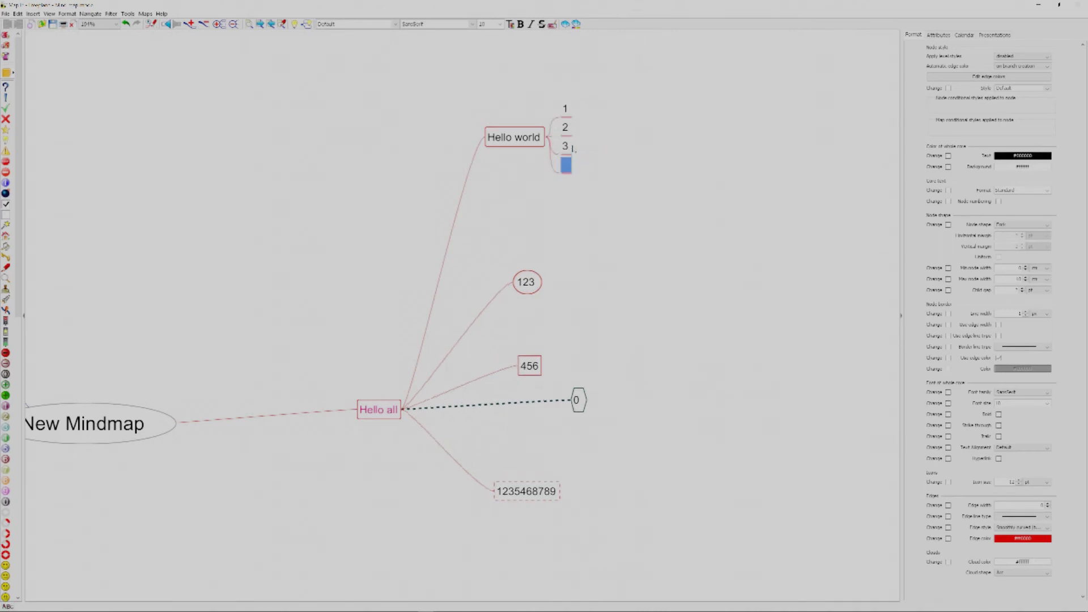
Add three more sibling nodes labelled 5, 6 and 7 below node 3 under "Hello world"
{"action": "type", "text": "55"}
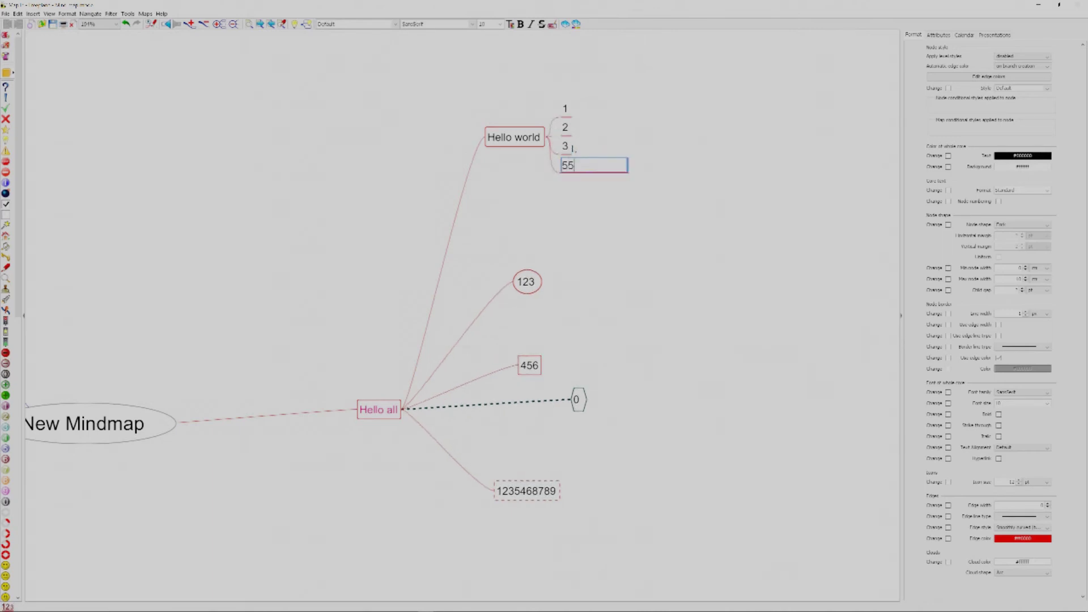
{"action": "key", "text": "BackSpace"}
{"action": "key", "text": "Return"}
{"action": "key", "text": "Return"}
{"action": "type", "text": "6"}
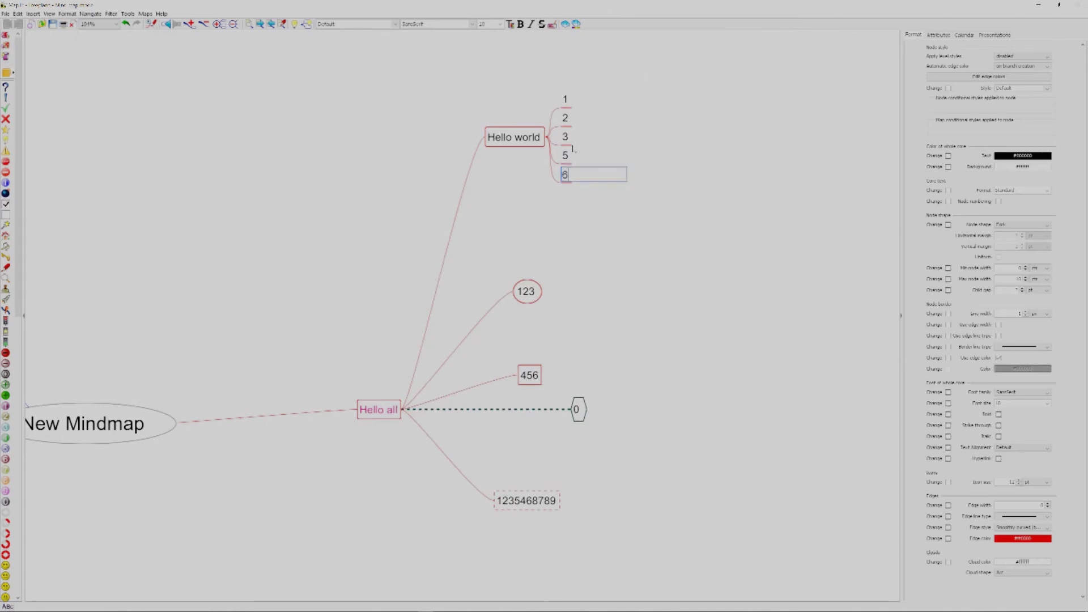
{"action": "key", "text": "Return"}
{"action": "key", "text": "Return"}
{"action": "type", "text": "7"}
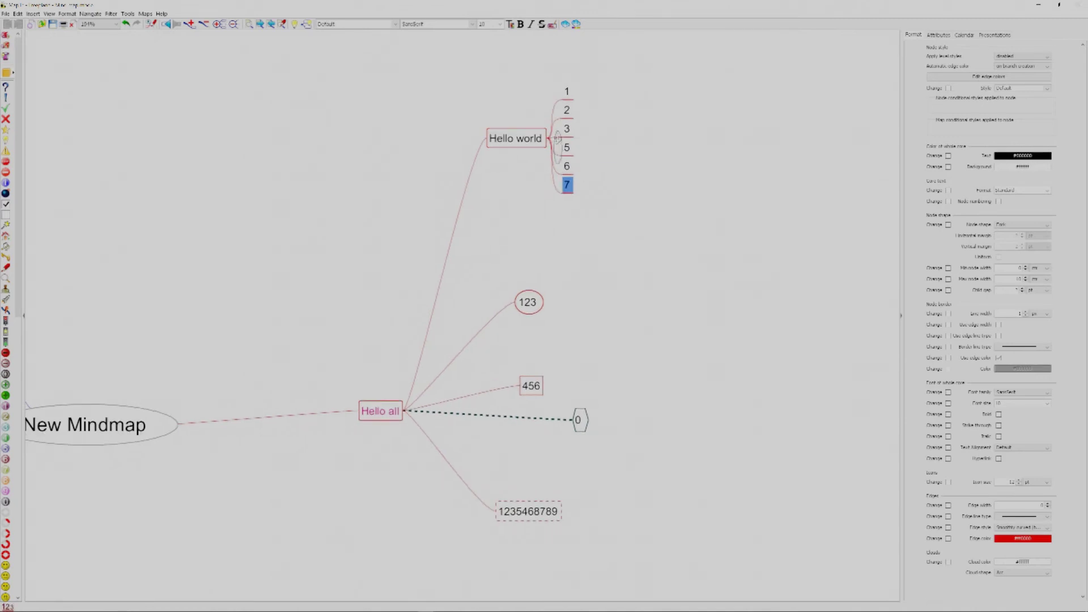
Fold and unfold the "Hello world" branch, and select its child node 1
{"action": "left_click", "coordinate": [549, 138]}
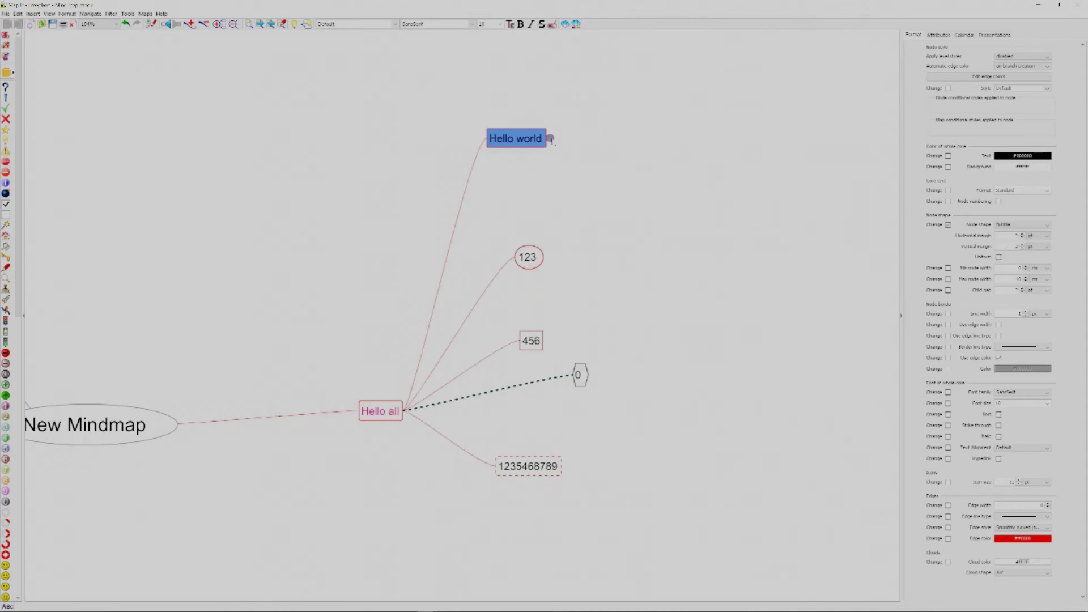
{"action": "left_click", "coordinate": [550, 138]}
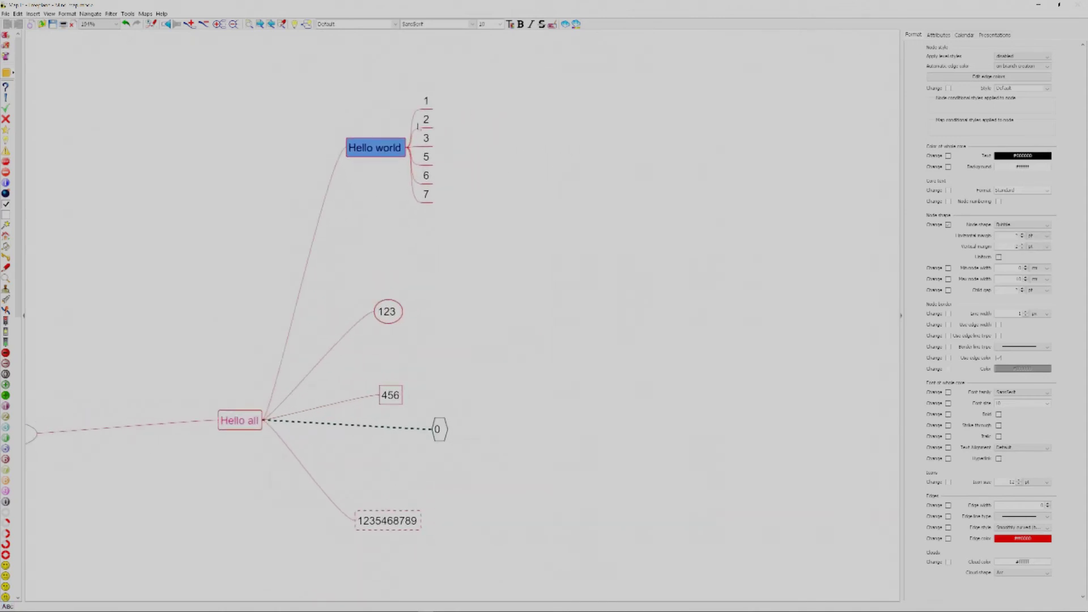
{"action": "left_click", "coordinate": [427, 102]}
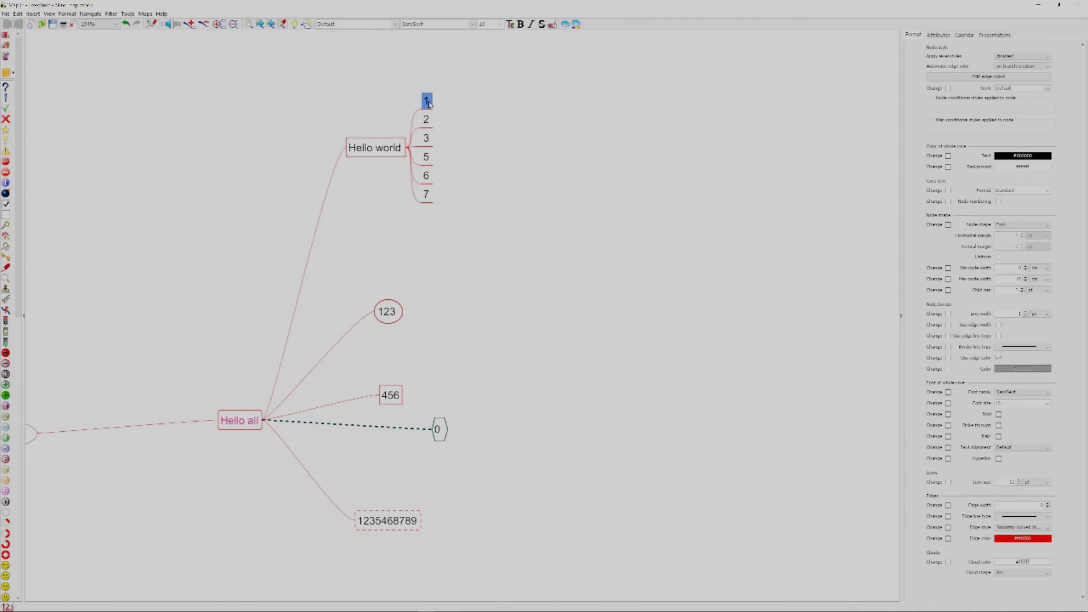
{"action": "key", "text": "alt+Tab"}
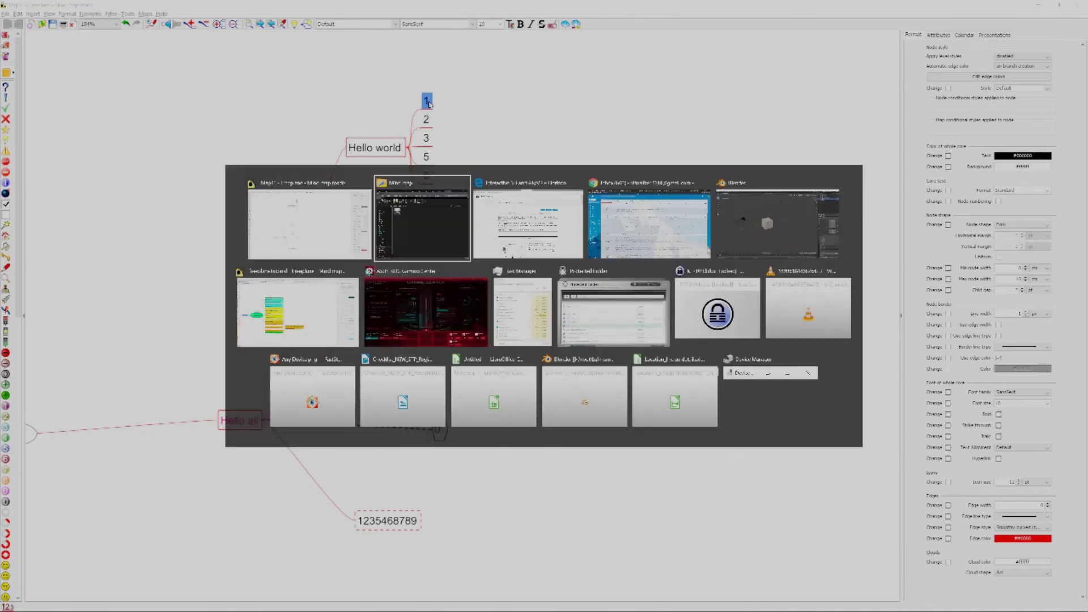
{"action": "key", "text": "alt+Tab"}
{"action": "key", "text": "alt+Tab"}
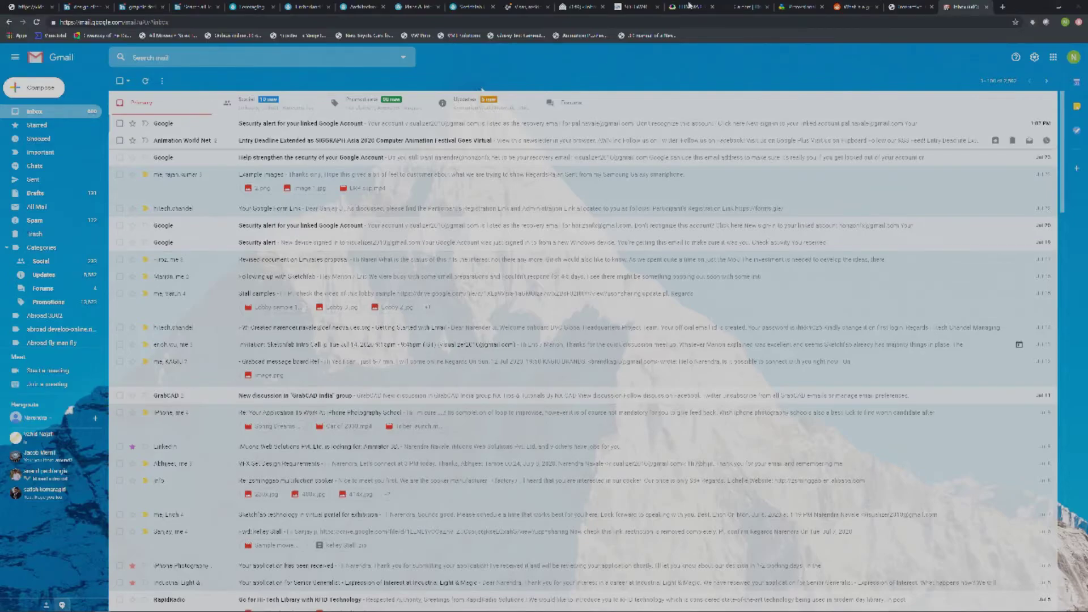
{"action": "key", "text": "alt+Tab"}
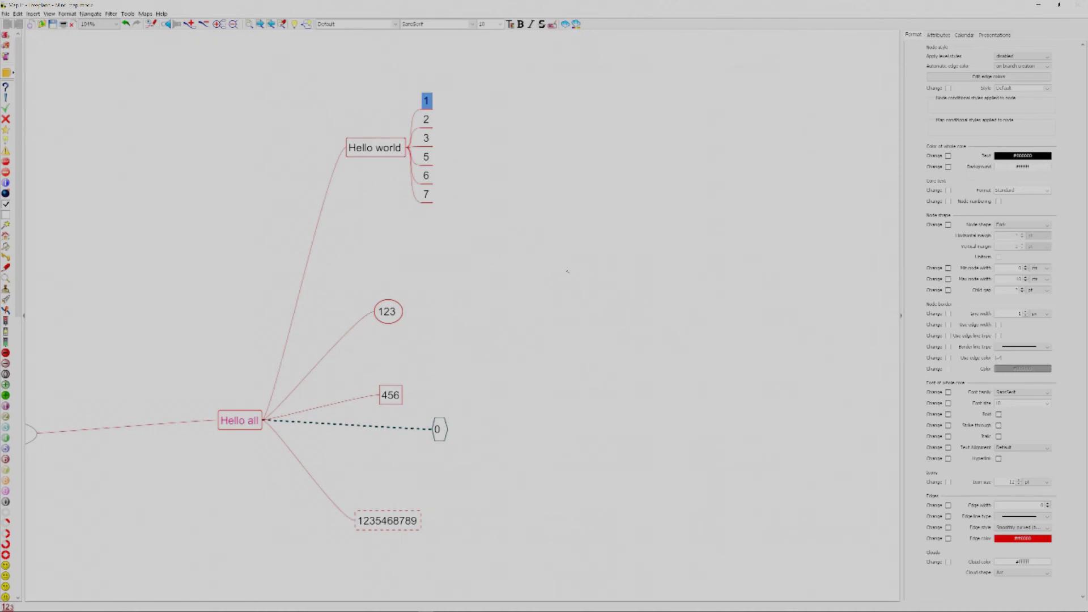
{"action": "mouse_move", "coordinate": [150, 611]}
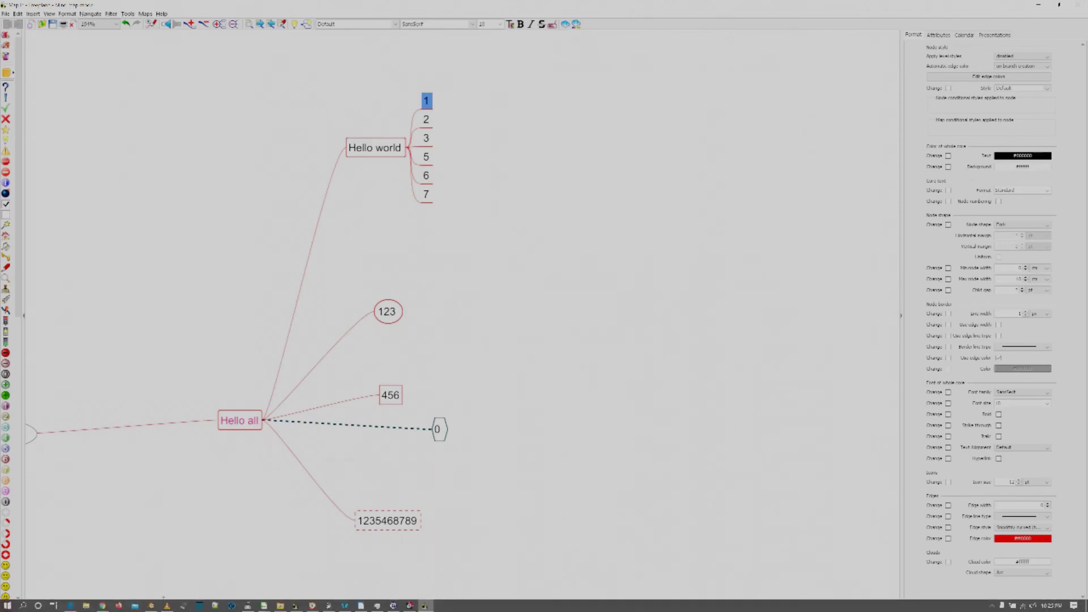
{"action": "left_click", "coordinate": [119, 607]}
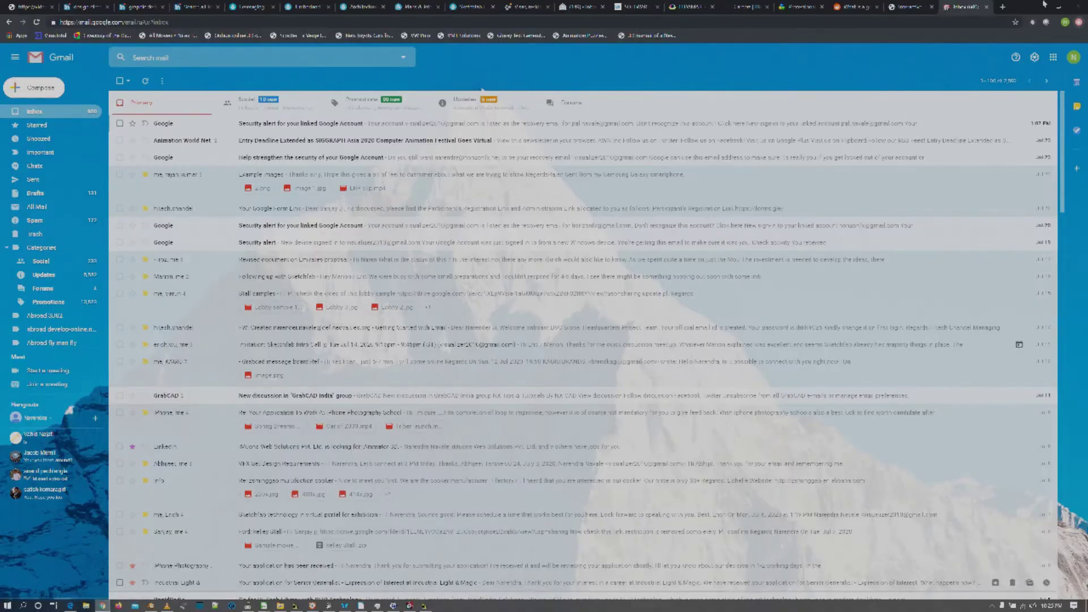
{"action": "left_click", "coordinate": [1002, 7]}
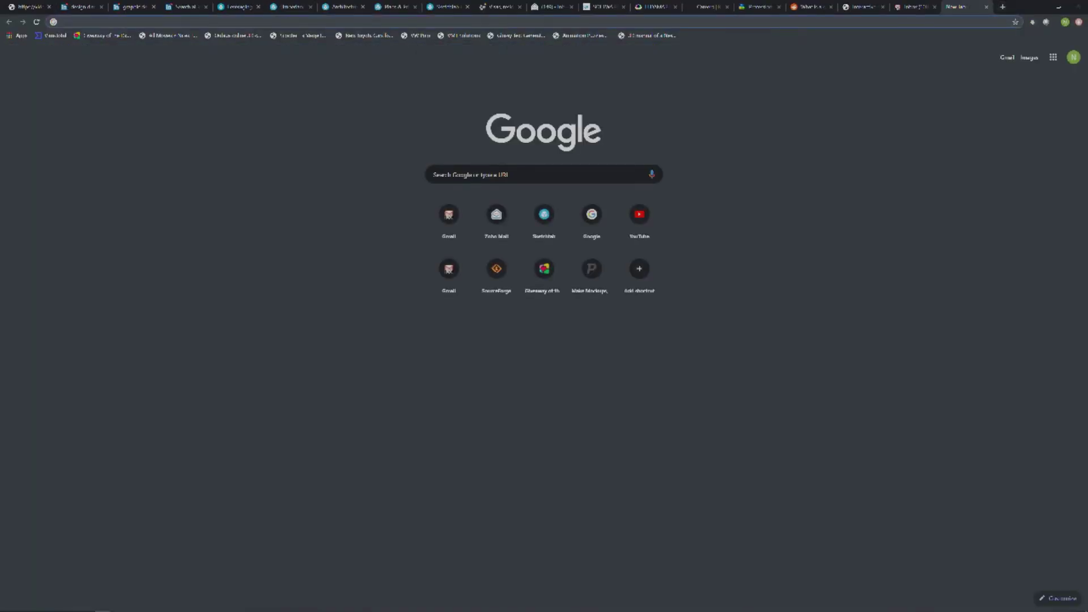
{"action": "type", "text": "www.gwikipedia"}
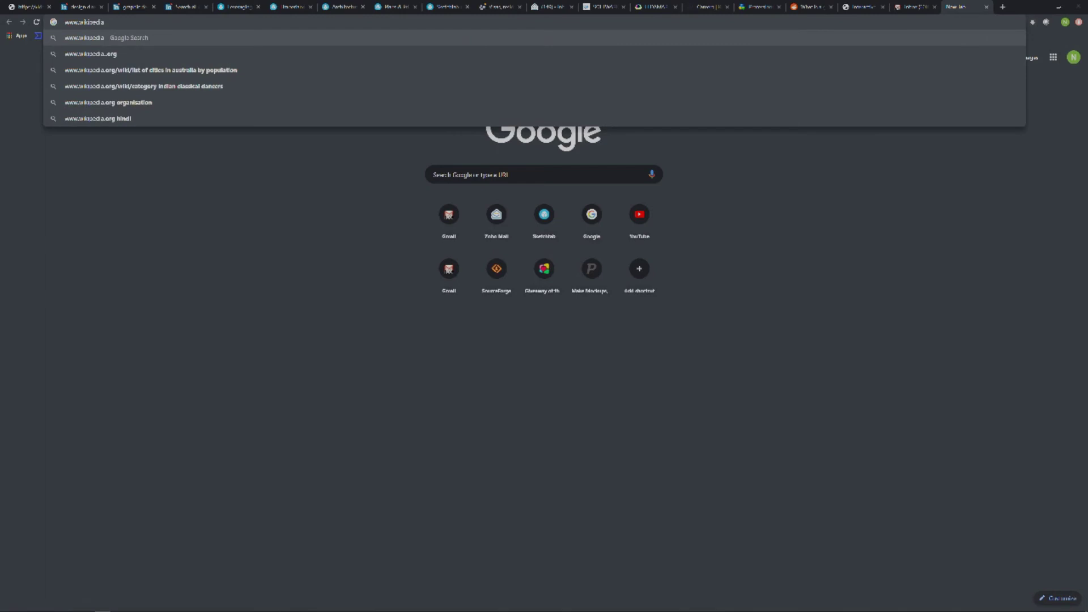
{"action": "type", "text": ".o"}
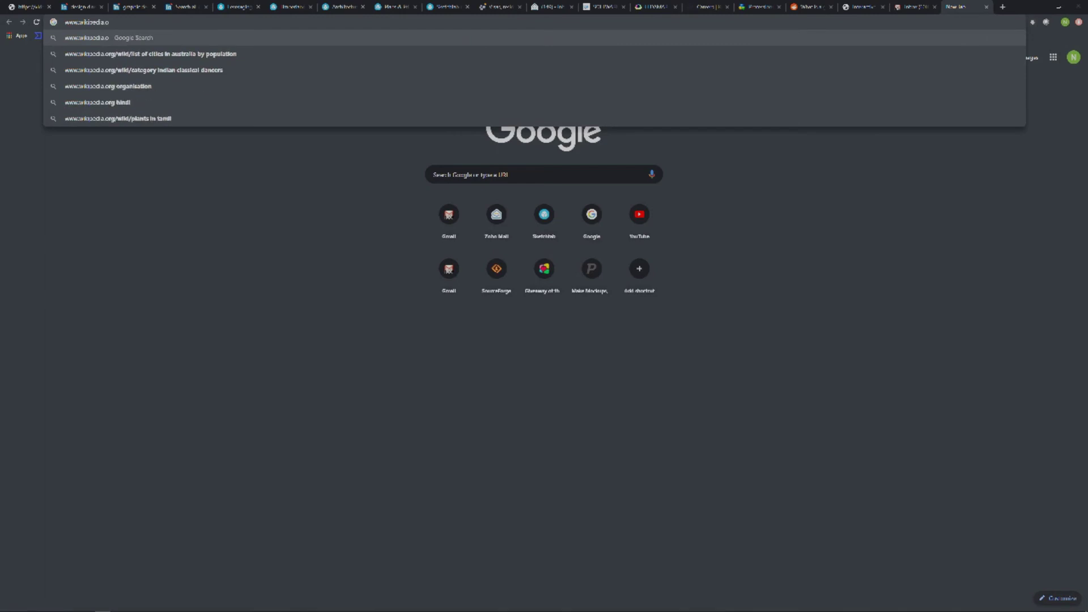
{"action": "type", "text": "rg"}
{"action": "key", "text": "Return"}
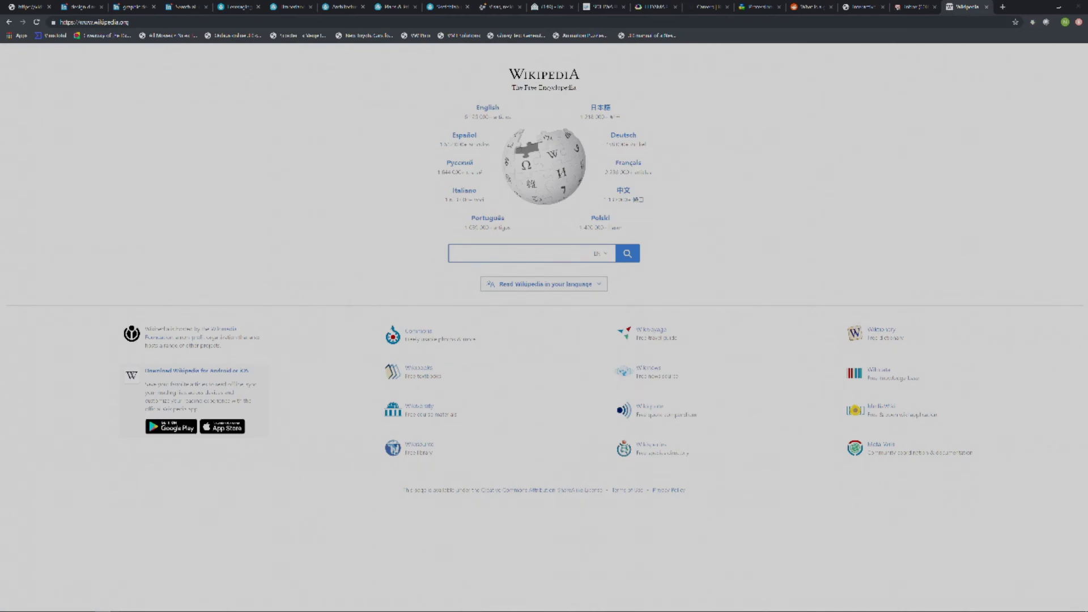
Look up "mindmap" on Wikipedia and copy the Effectiveness paragraph through the Features heading from the Mind map article
{"action": "type", "text": "mindmap"}
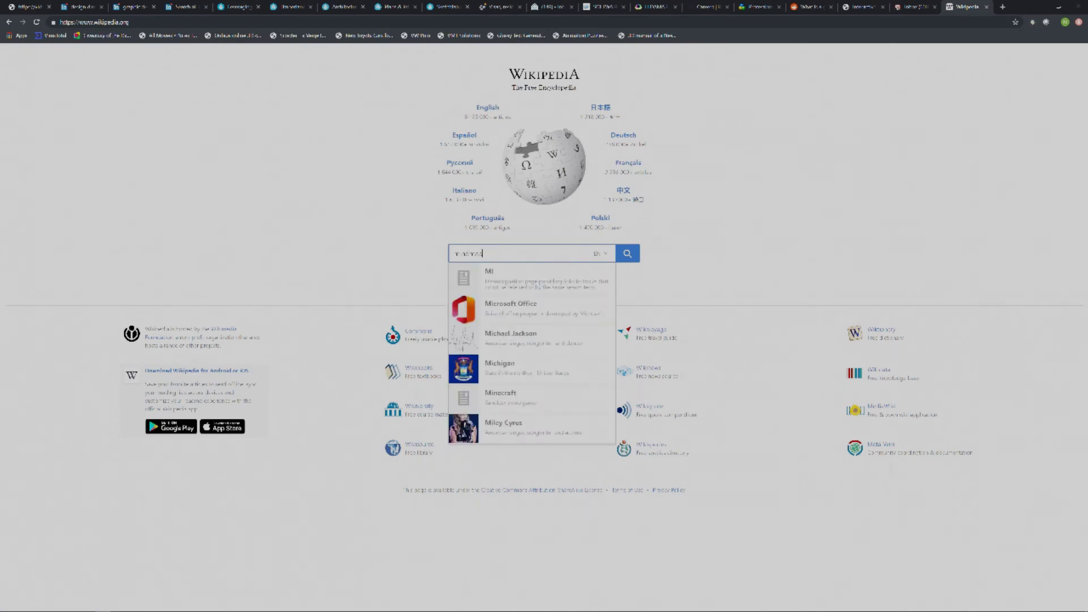
{"action": "key", "text": "Return"}
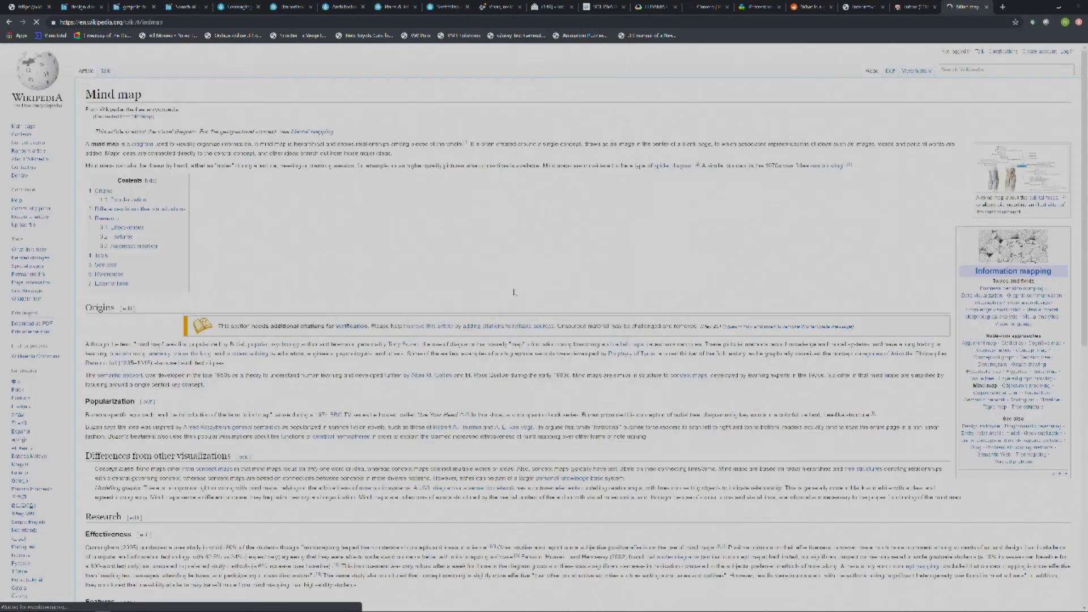
{"action": "scroll", "coordinate": [160, 334], "scroll_direction": "down", "scroll_amount": 3}
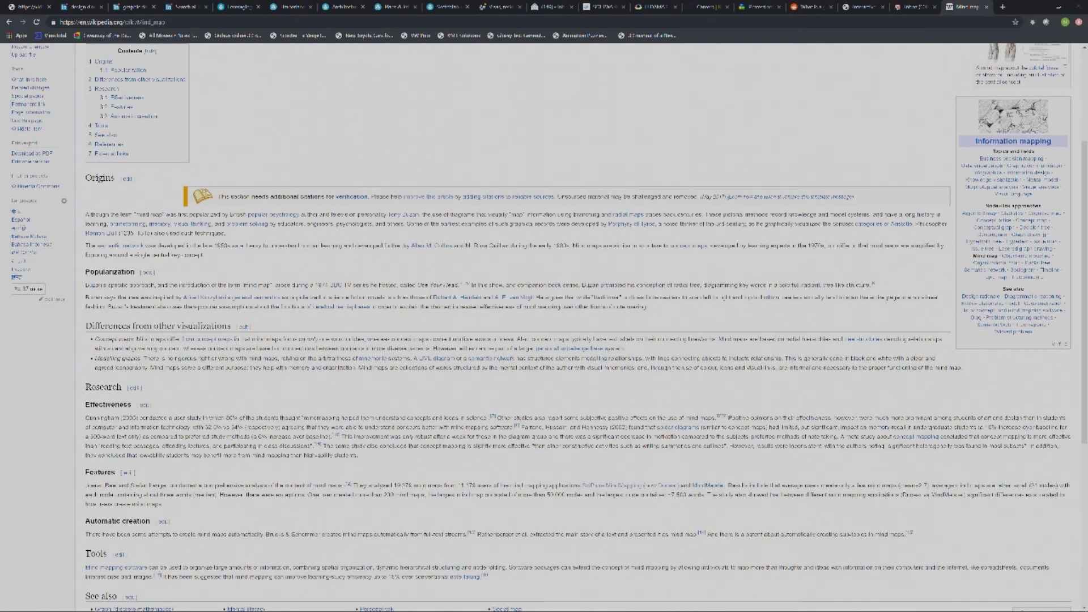
{"action": "left_click_drag", "start_coordinate": [86, 418], "coordinate": [459, 478]}
{"action": "key", "text": "ctrl+c"}
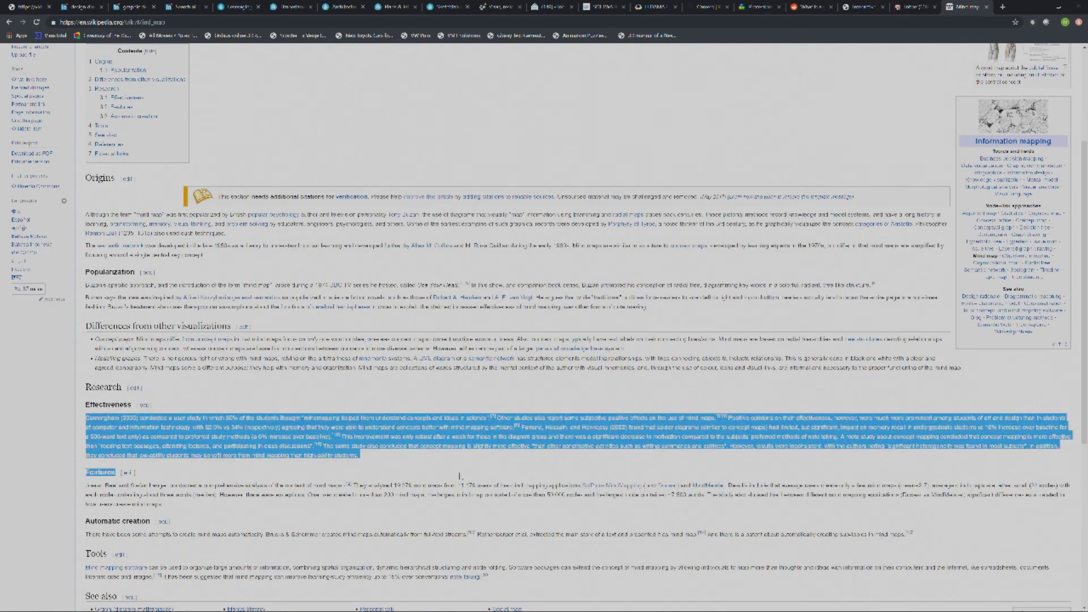
Return to Freeplane and replace the text of node 7 with the copied Wikipedia passage
{"action": "left_click", "coordinate": [1036, 5]}
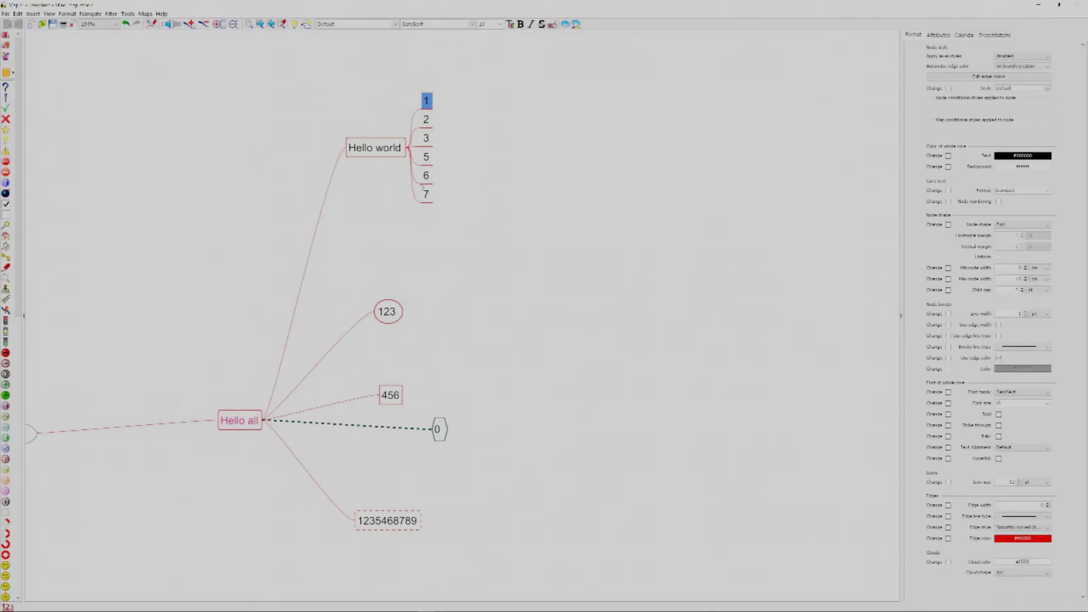
{"action": "double_click", "coordinate": [420, 194]}
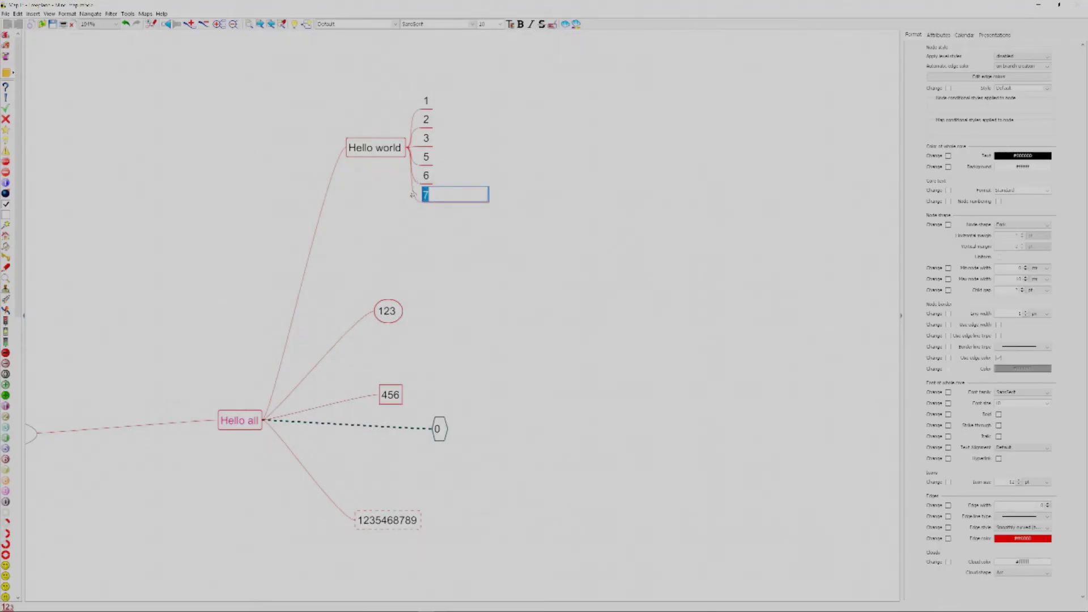
{"action": "key", "text": "ctrl+v"}
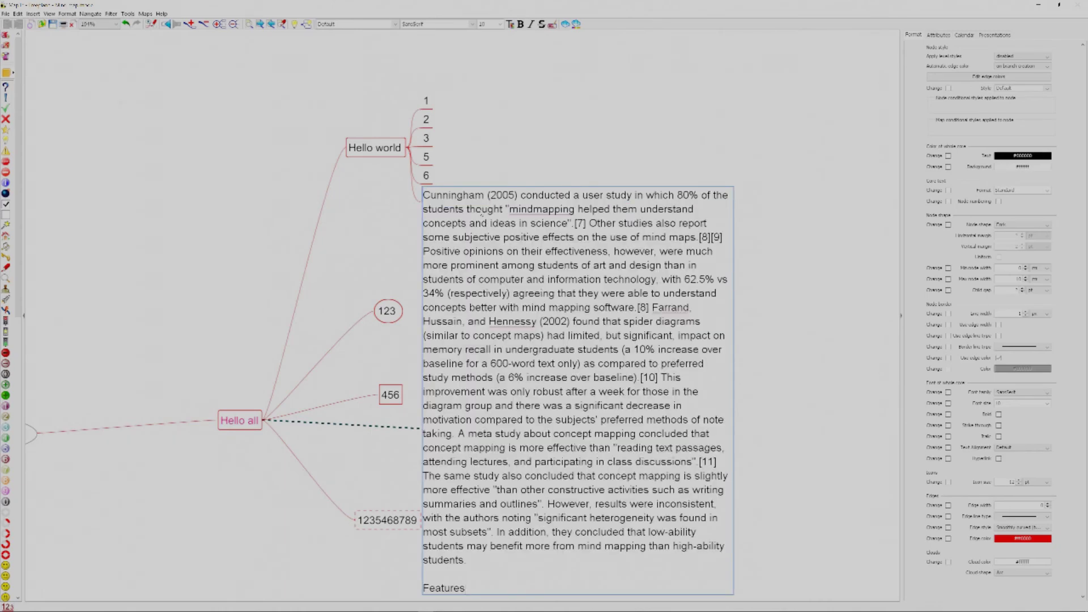
{"action": "left_click", "coordinate": [387, 214]}
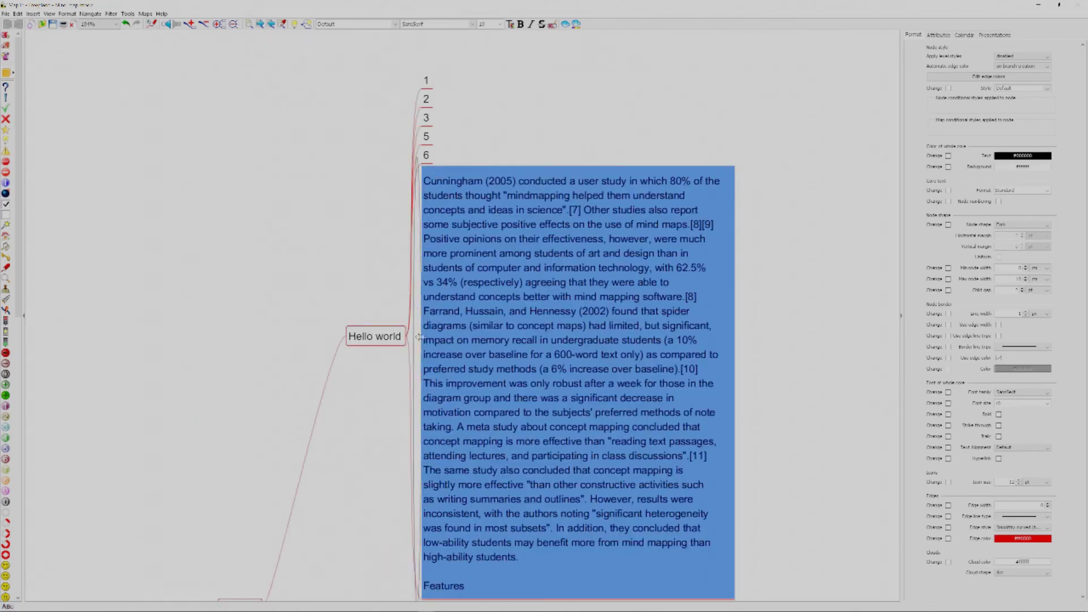
Move the long Wikipedia text node further right, away from "Hello world"
{"action": "scroll", "coordinate": [420, 335], "scroll_direction": "down", "scroll_amount": 5}
{"action": "scroll", "coordinate": [422, 326], "scroll_direction": "up", "scroll_amount": 5}
{"action": "left_click_drag", "start_coordinate": [423, 319], "coordinate": [364, 281]}
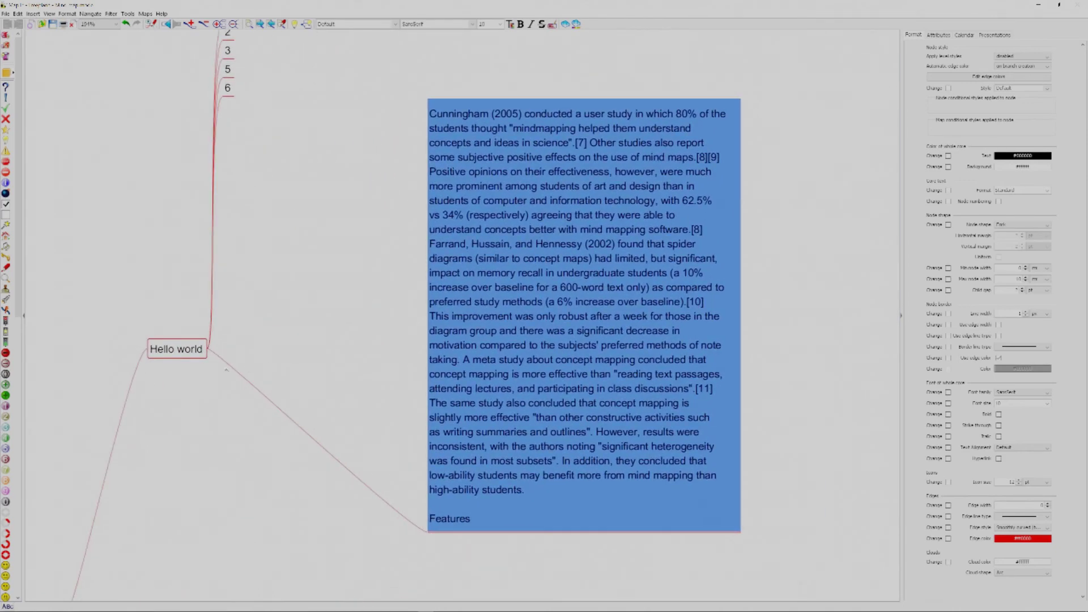
Insert a new parent node between "Hello world" and the long Wikipedia text node
{"action": "left_click_drag", "start_coordinate": [301, 305], "coordinate": [139, 303]}
{"action": "right_click", "coordinate": [417, 213]}
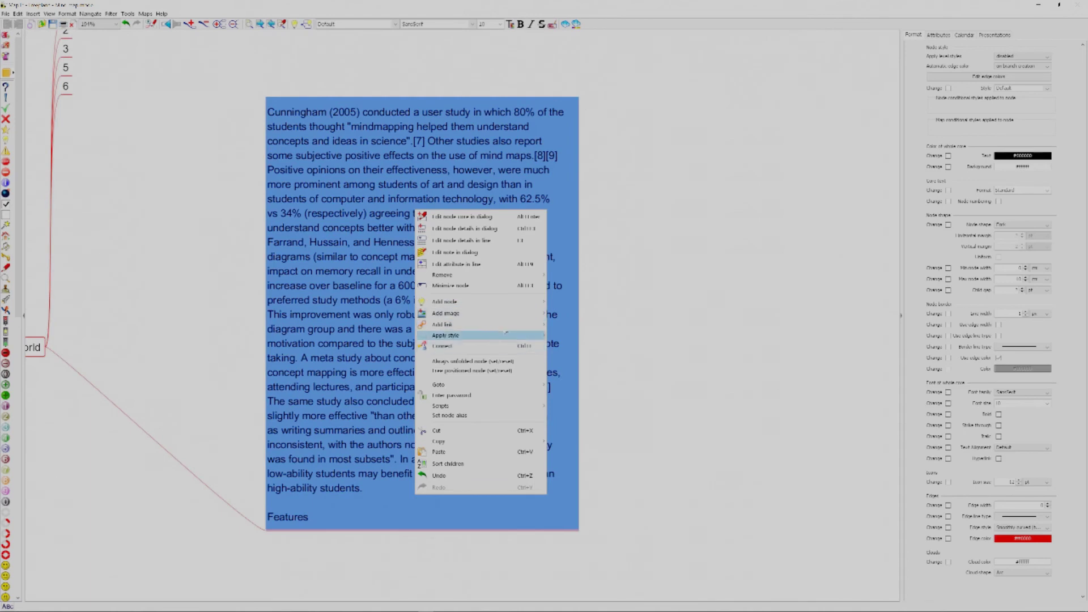
{"action": "mouse_move", "coordinate": [521, 301]}
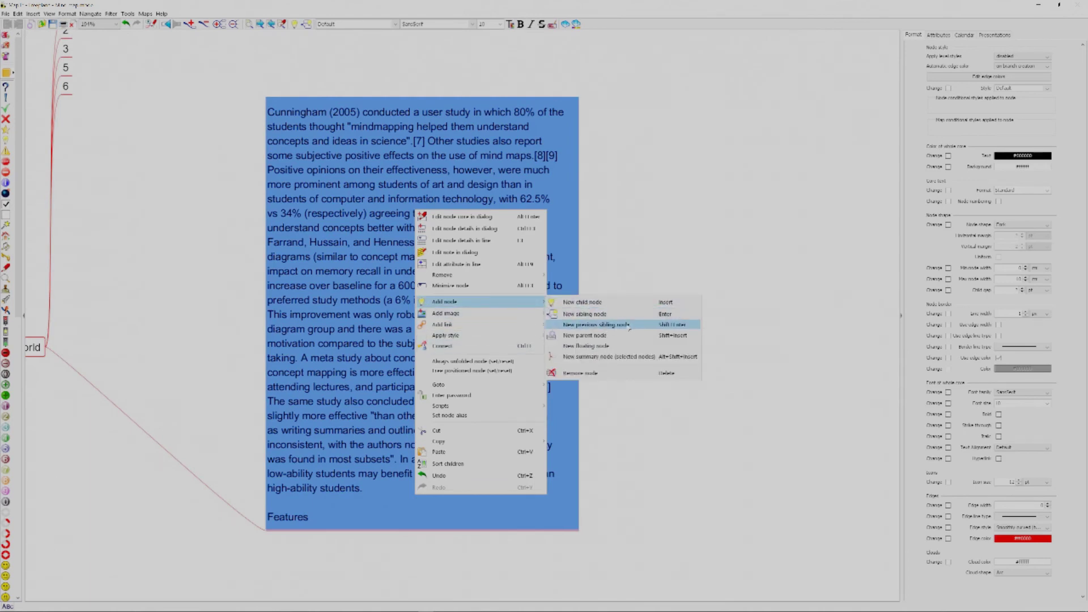
{"action": "left_click", "coordinate": [595, 335]}
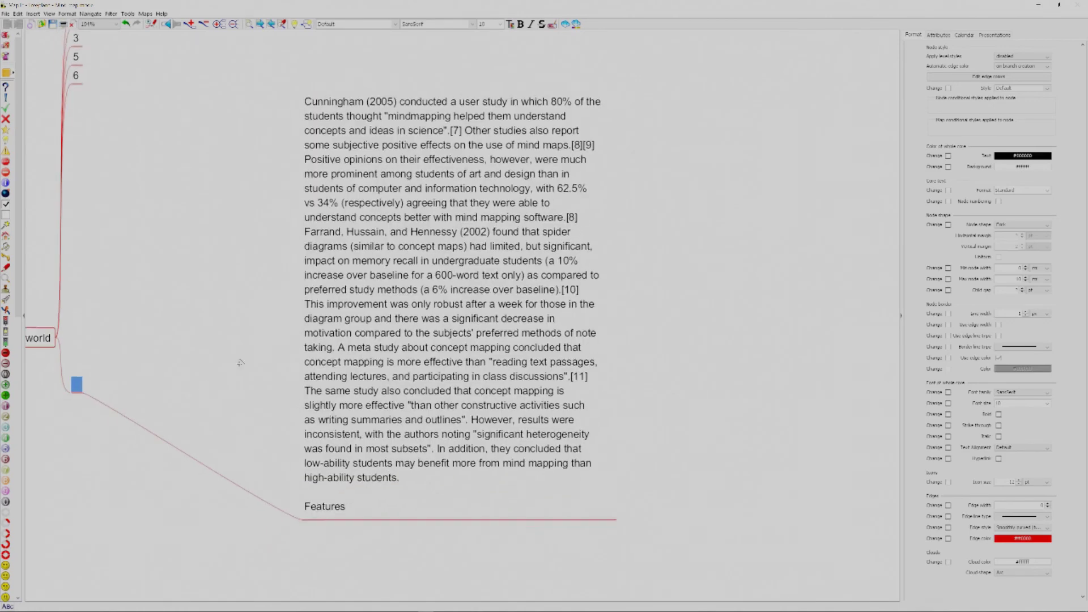
Label the new parent node of the Wikipedia text "7", and collapse and re-expand its branch
{"action": "double_click", "coordinate": [237, 370]}
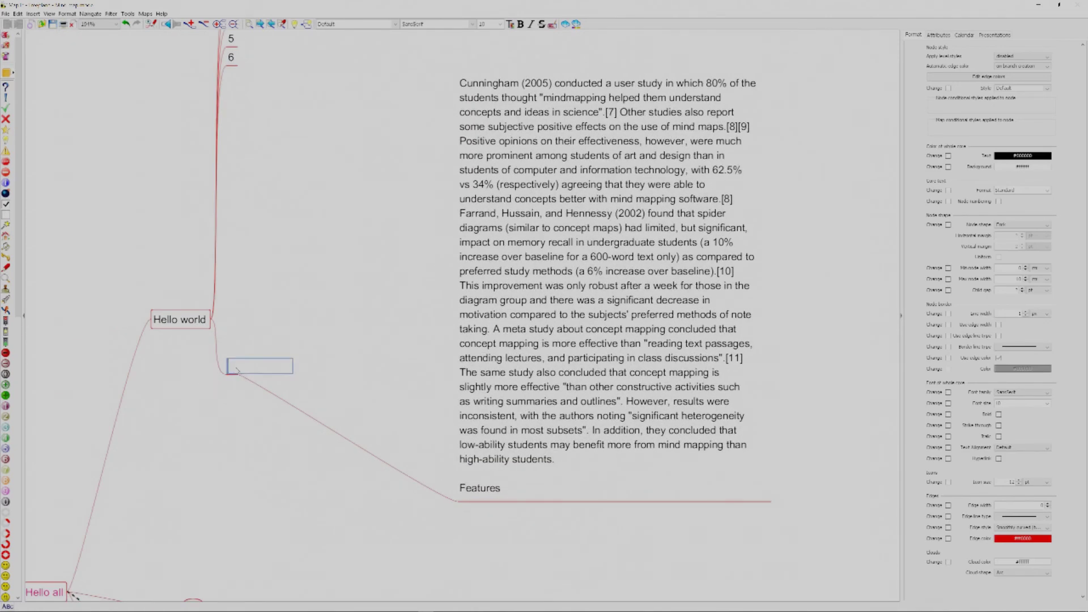
{"action": "type", "text": "7"}
{"action": "key", "text": "Return"}
{"action": "left_click", "coordinate": [240, 377]}
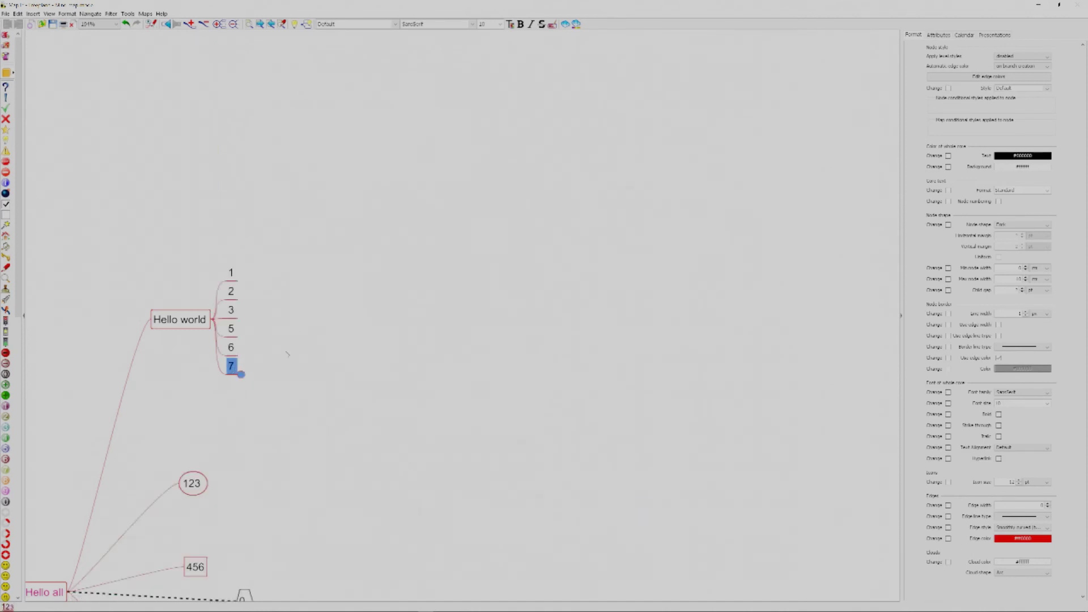
{"action": "left_click", "coordinate": [335, 322]}
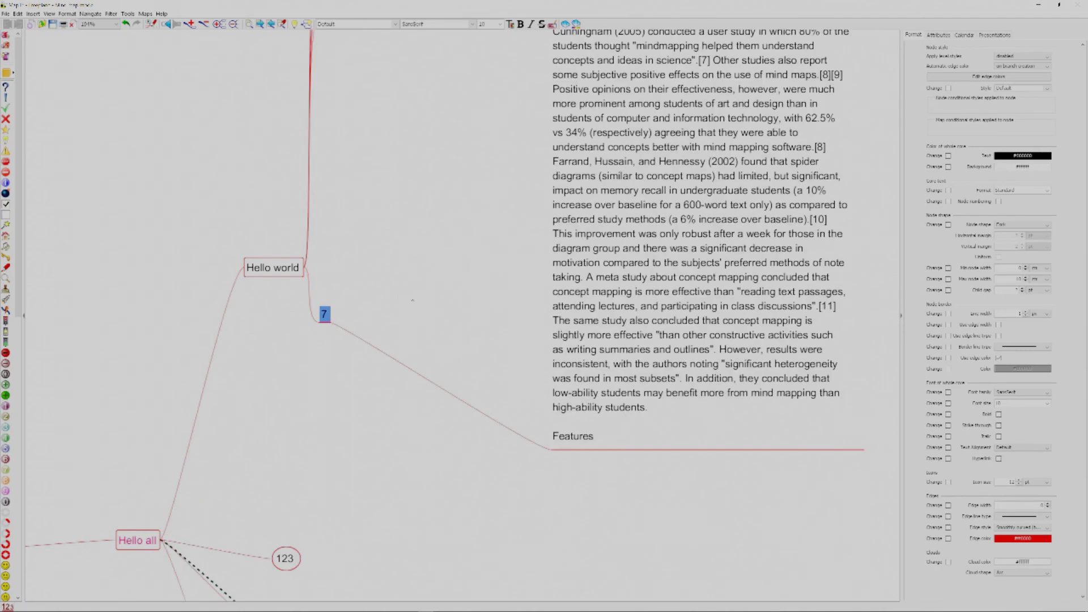
Give the long Wikipedia text node a yellow background
{"action": "scroll", "coordinate": [418, 258], "scroll_direction": "down", "scroll_amount": 1}
{"action": "scroll", "coordinate": [418, 257], "scroll_direction": "up", "scroll_amount": 3}
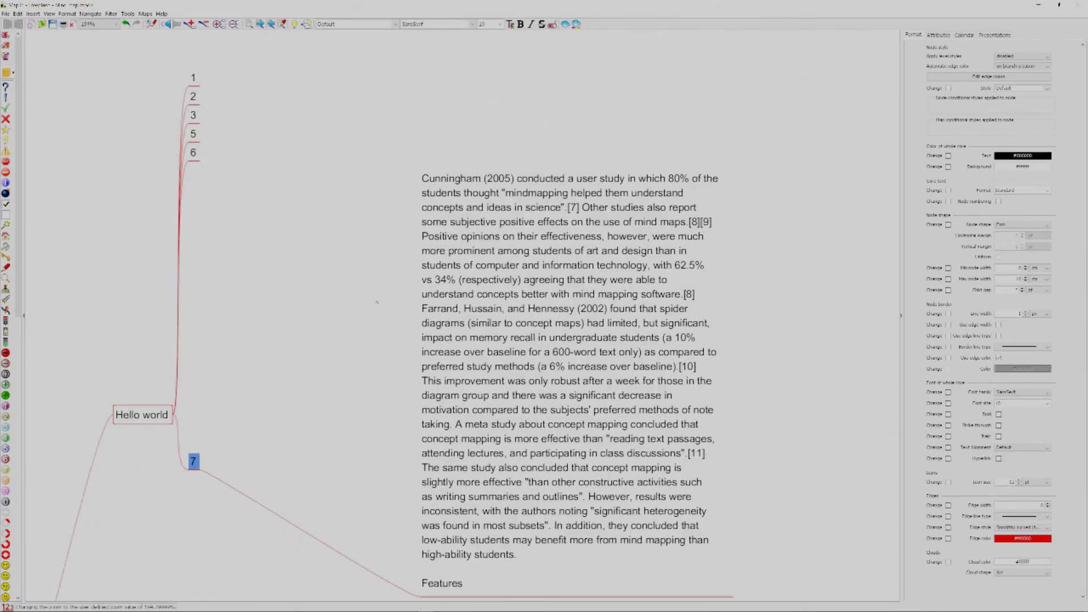
{"action": "scroll", "coordinate": [418, 258], "scroll_direction": "down", "scroll_amount": 2}
{"action": "left_click", "coordinate": [409, 229]}
{"action": "double_click", "coordinate": [397, 231]}
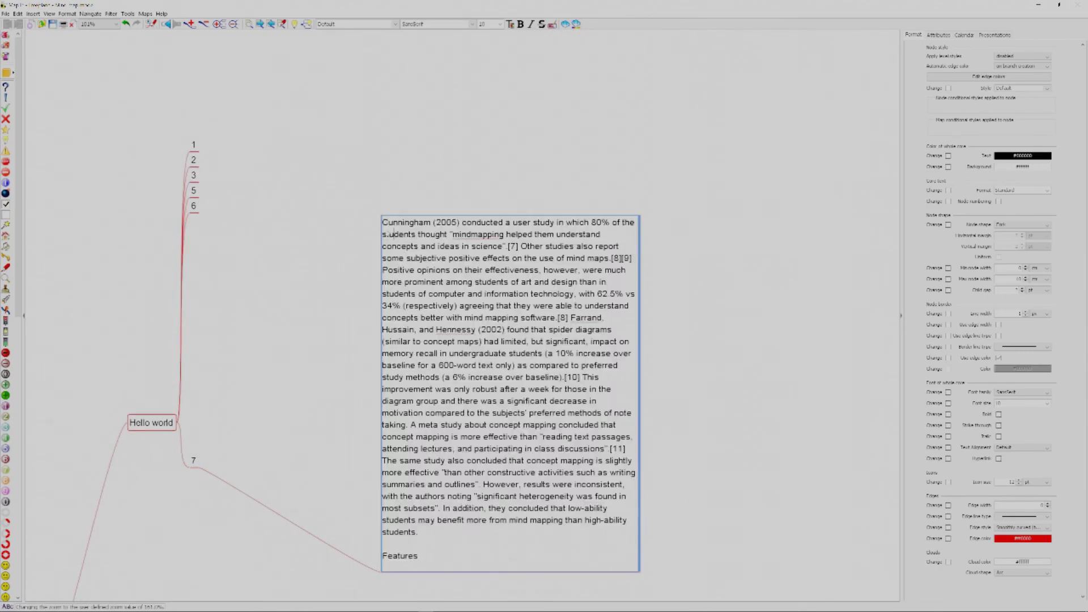
{"action": "left_click_drag", "start_coordinate": [383, 225], "coordinate": [454, 329]}
{"action": "left_click_drag", "start_coordinate": [629, 306], "coordinate": [473, 565]}
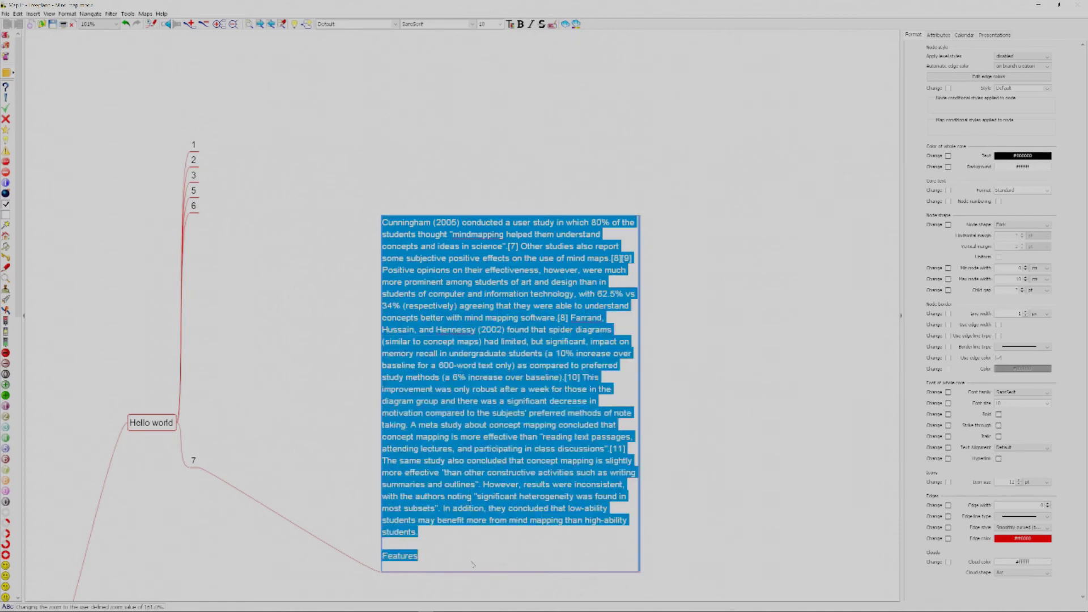
{"action": "left_click", "coordinate": [1021, 156]}
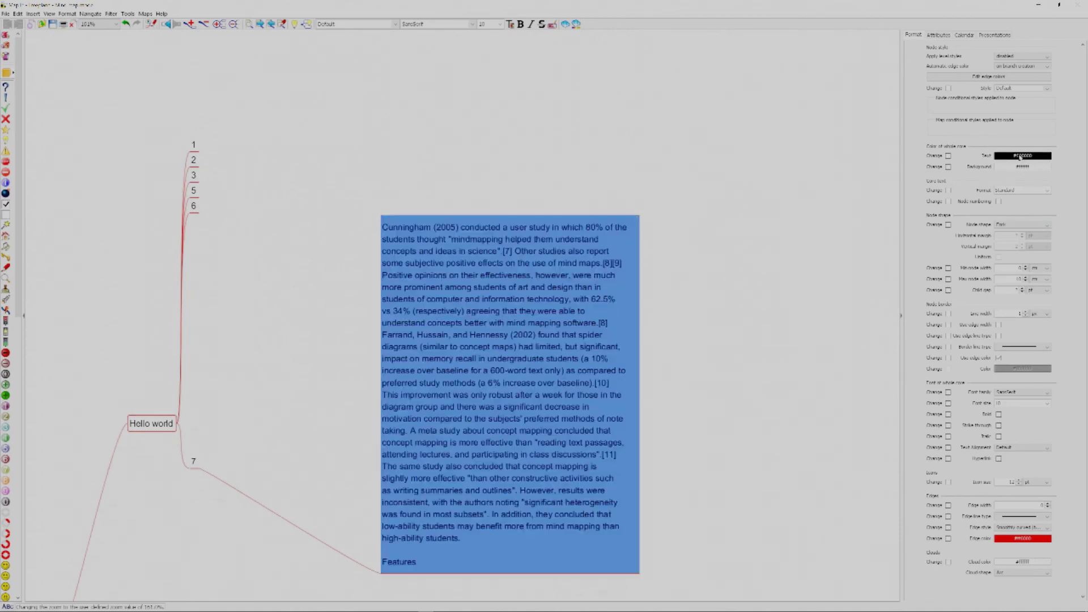
{"action": "left_click", "coordinate": [947, 163]}
{"action": "left_click", "coordinate": [1022, 166]}
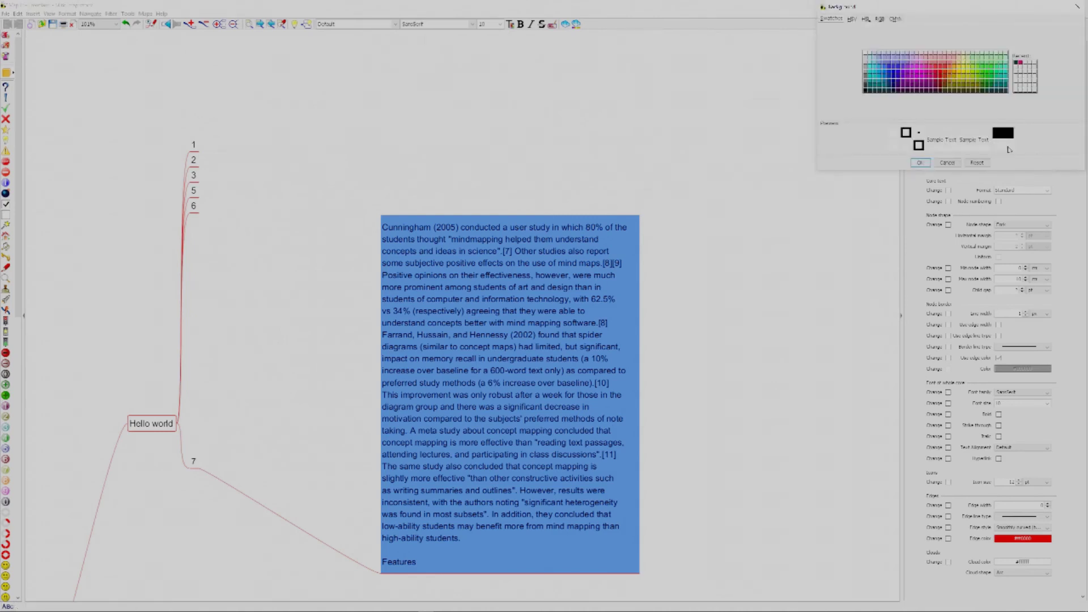
{"action": "left_click", "coordinate": [968, 75]}
{"action": "left_click", "coordinate": [920, 162]}
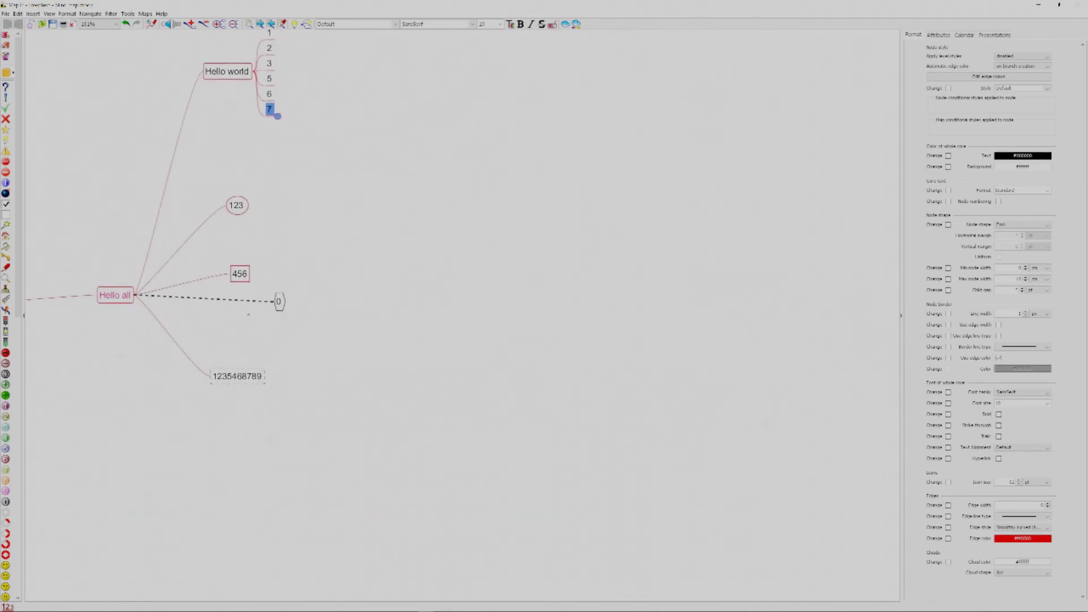
Fold the long text under node 7 and collapse the "Hello world" branch
{"action": "left_click_drag", "start_coordinate": [277, 115], "coordinate": [345, 298]}
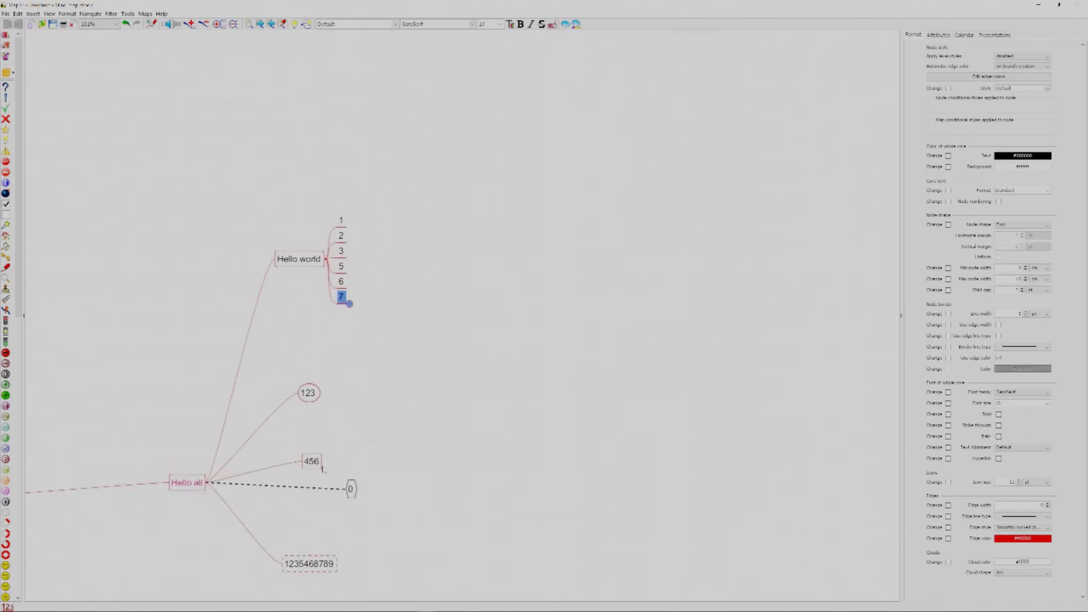
{"action": "left_click", "coordinate": [349, 300]}
{"action": "left_click", "coordinate": [348, 301]}
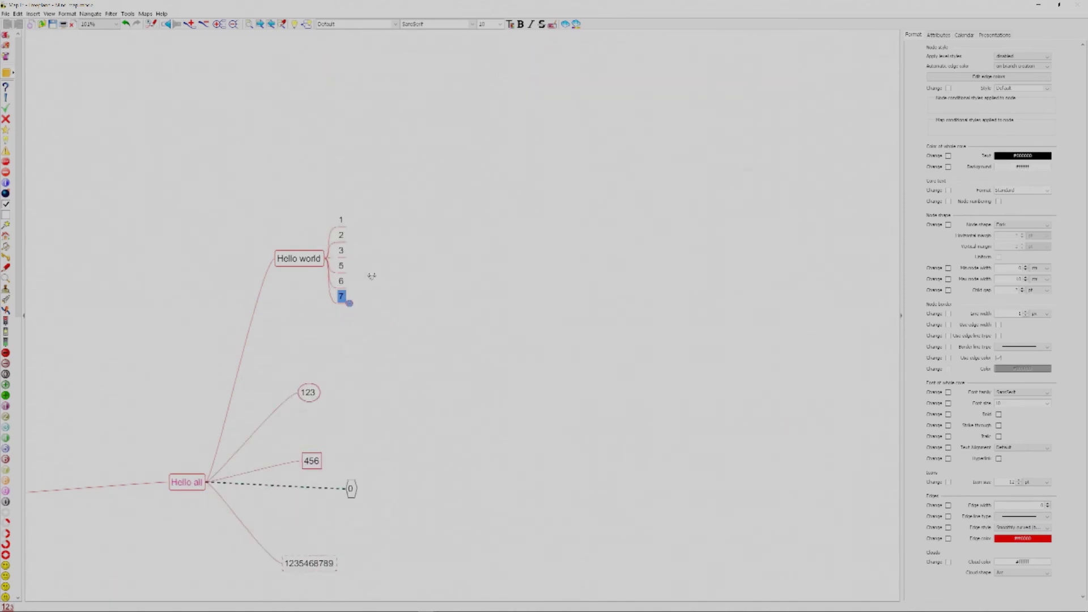
{"action": "left_click_drag", "start_coordinate": [371, 277], "coordinate": [435, 318]}
{"action": "left_click", "coordinate": [405, 305]}
{"action": "left_click", "coordinate": [363, 298]}
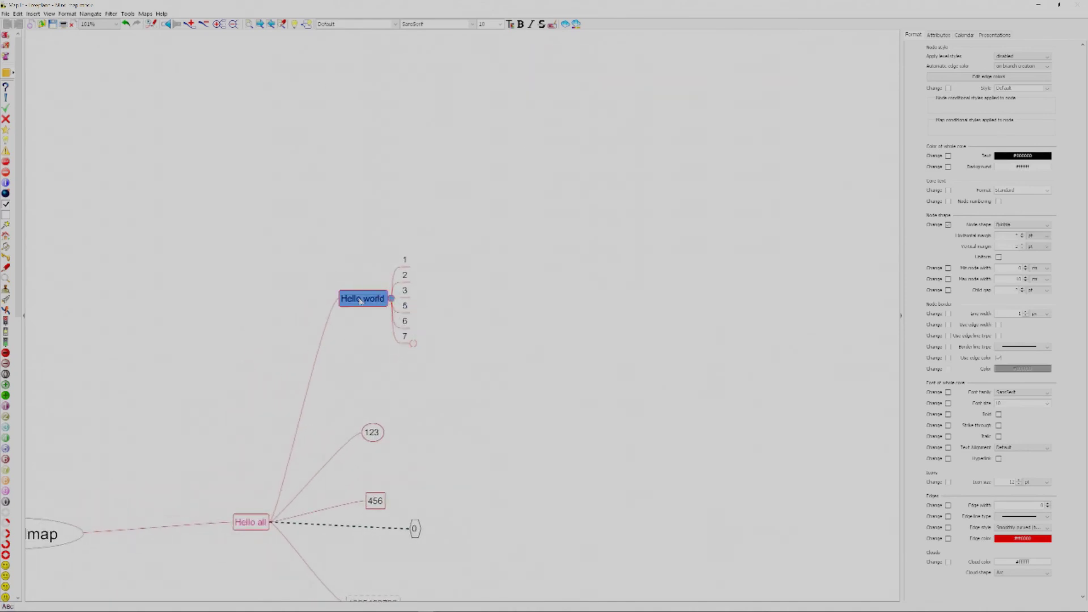
{"action": "left_click_drag", "start_coordinate": [352, 322], "coordinate": [351, 203]}
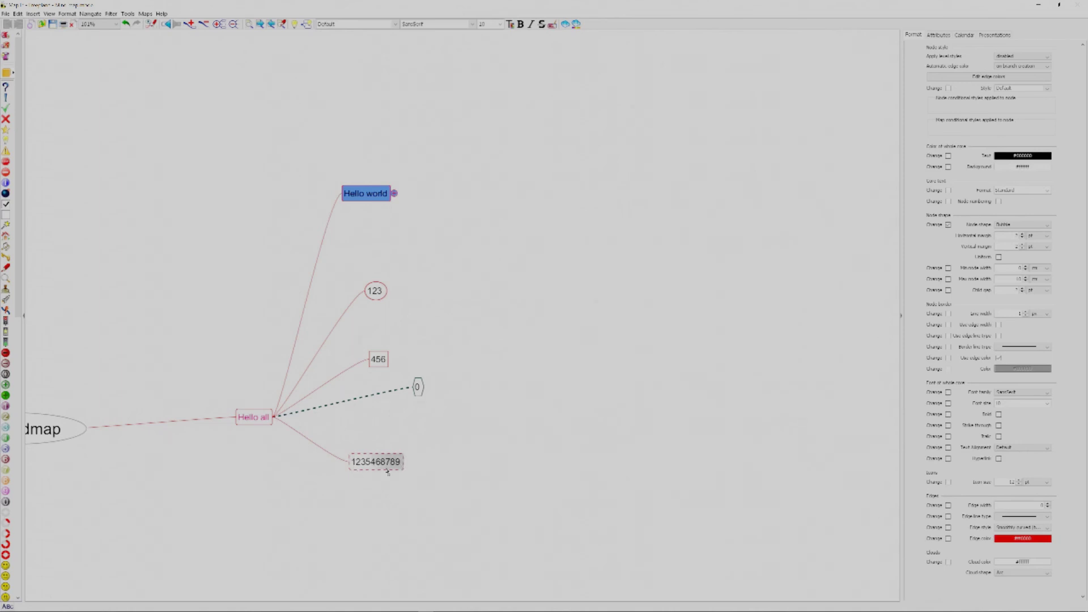
{"action": "left_click_drag", "start_coordinate": [401, 462], "coordinate": [375, 457]}
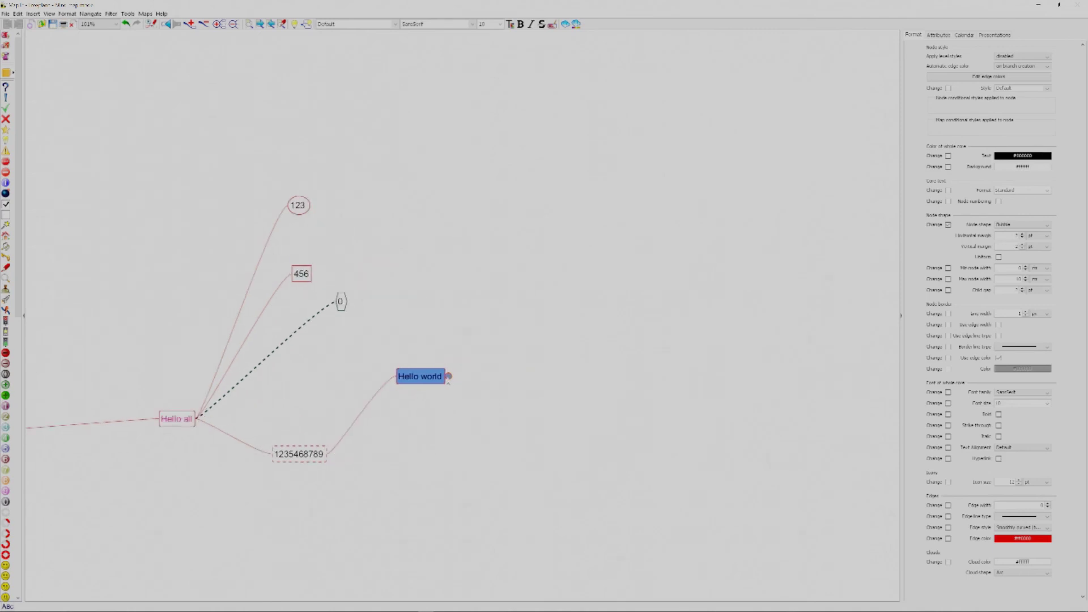
{"action": "left_click", "coordinate": [449, 377]}
{"action": "left_click_drag", "start_coordinate": [393, 376], "coordinate": [522, 458]}
{"action": "left_click", "coordinate": [187, 420]}
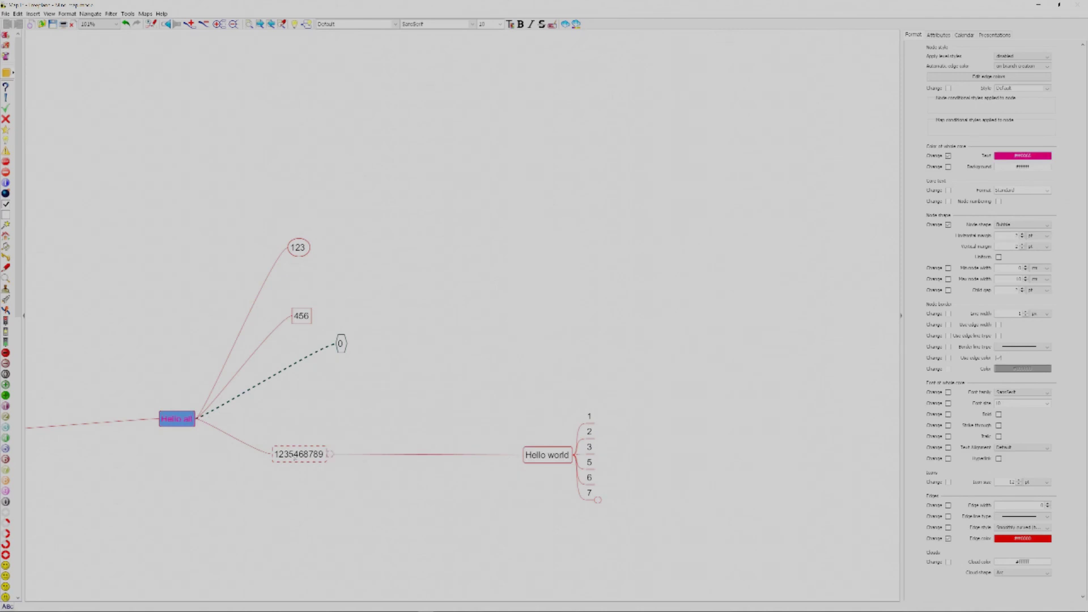
{"action": "left_click", "coordinate": [330, 456]}
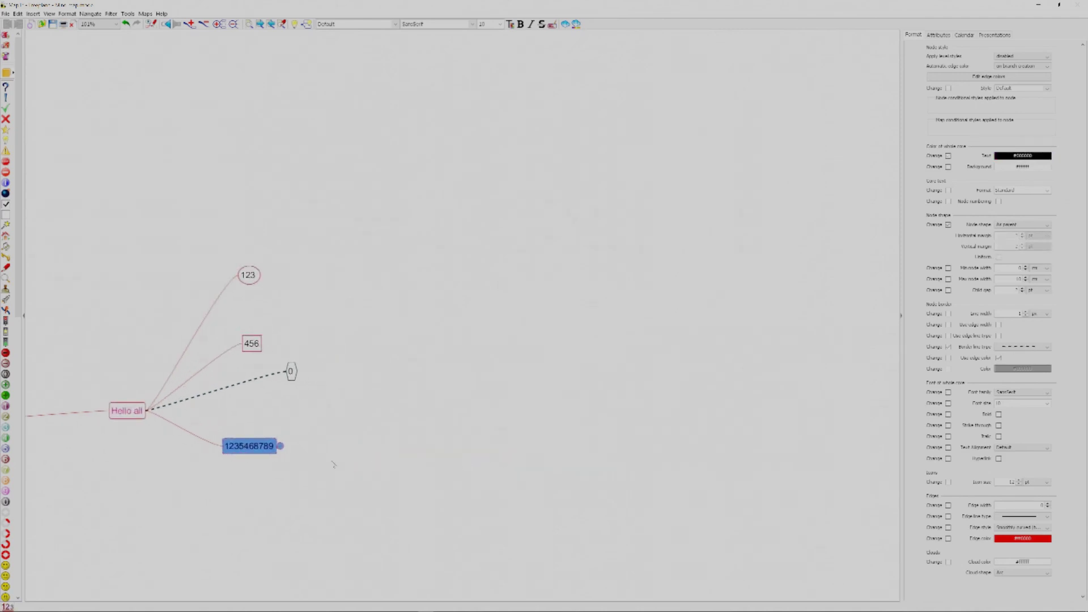
{"action": "left_click", "coordinate": [280, 446]}
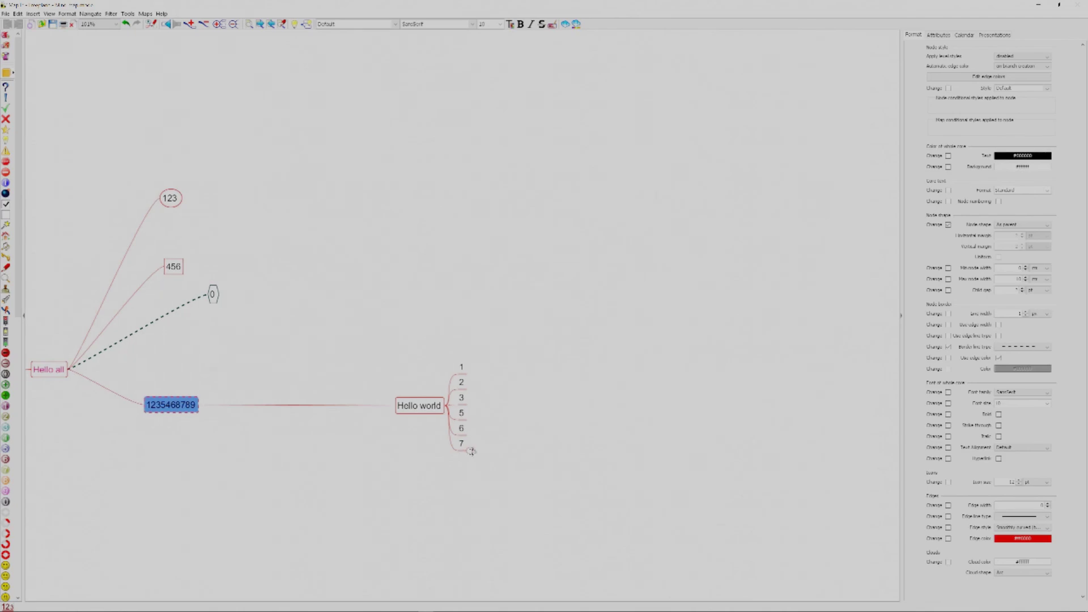
{"action": "left_click", "coordinate": [471, 447]}
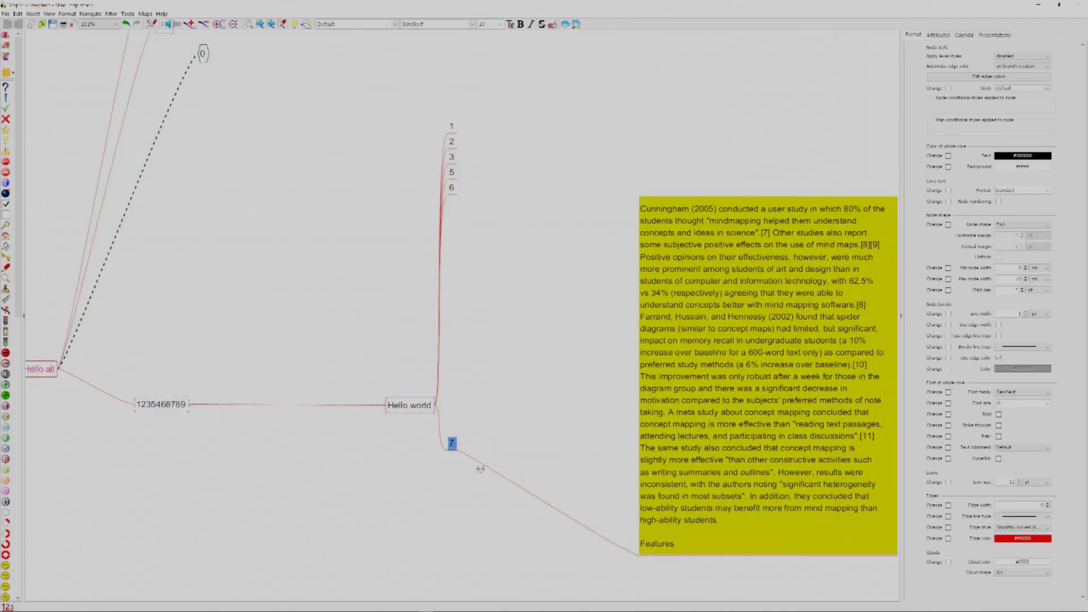
{"action": "left_click", "coordinate": [590, 313]}
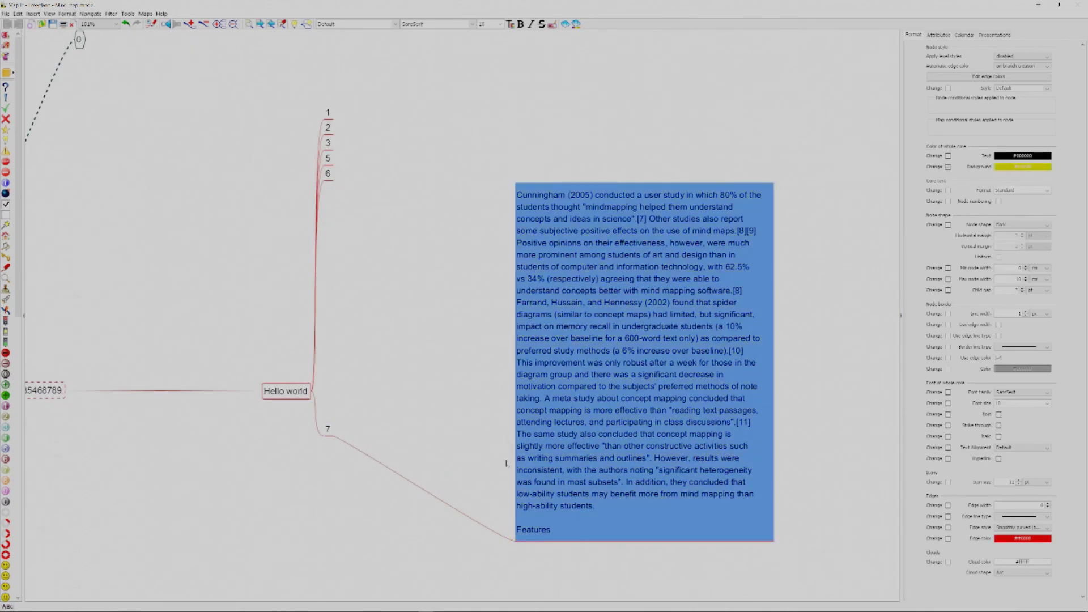
{"action": "left_click", "coordinate": [328, 428]}
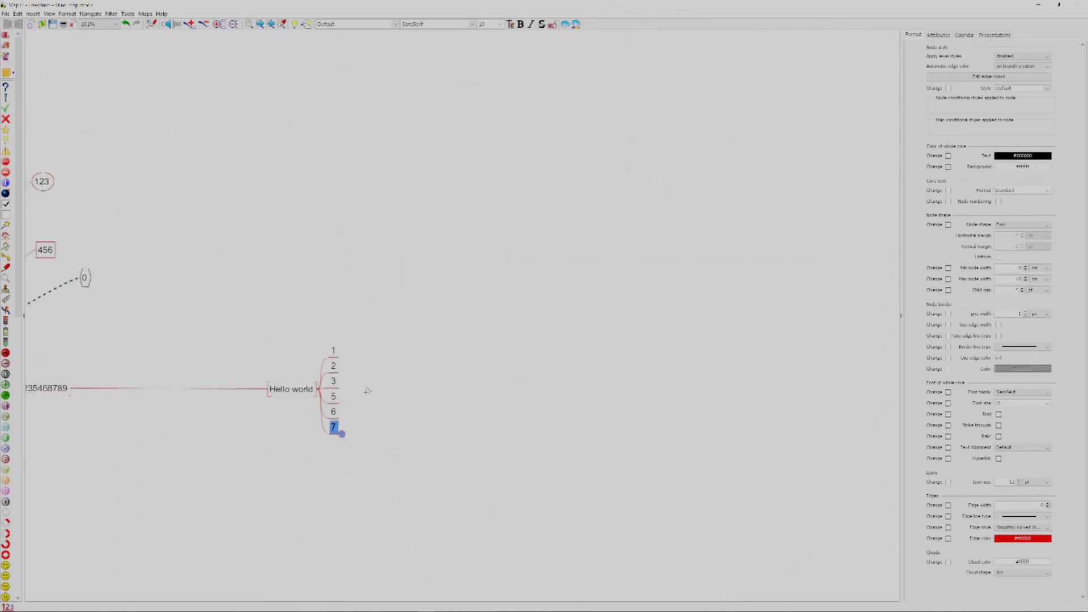
Fold the whole "Hello all" branch
{"action": "left_click_drag", "start_coordinate": [714, 380], "coordinate": [782, 364]}
{"action": "scroll", "coordinate": [609, 307], "scroll_direction": "down", "scroll_amount": 3}
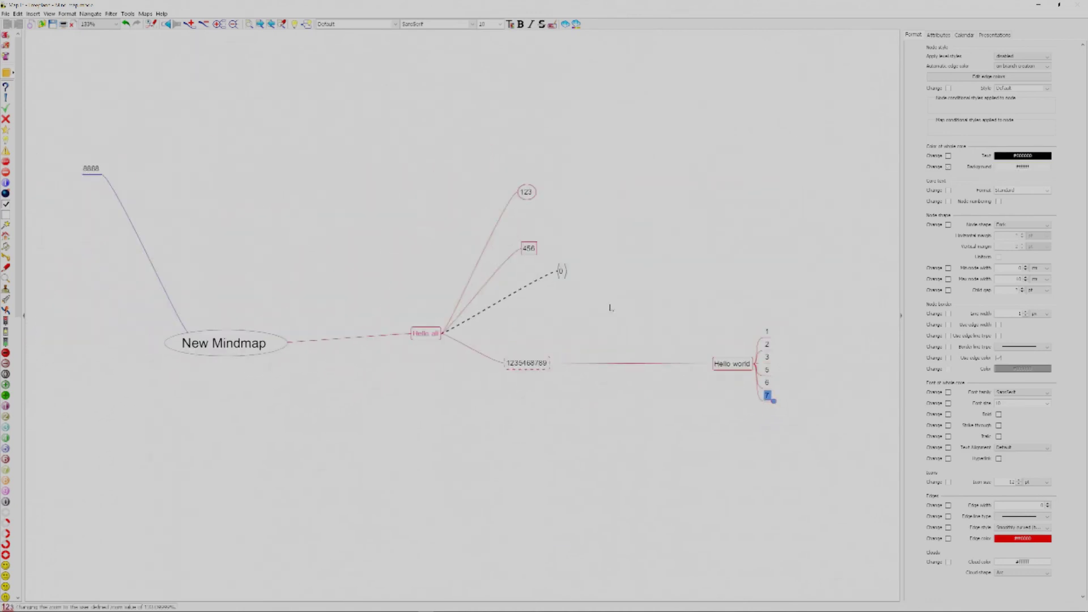
{"action": "scroll", "coordinate": [609, 313], "scroll_direction": "up", "scroll_amount": 1}
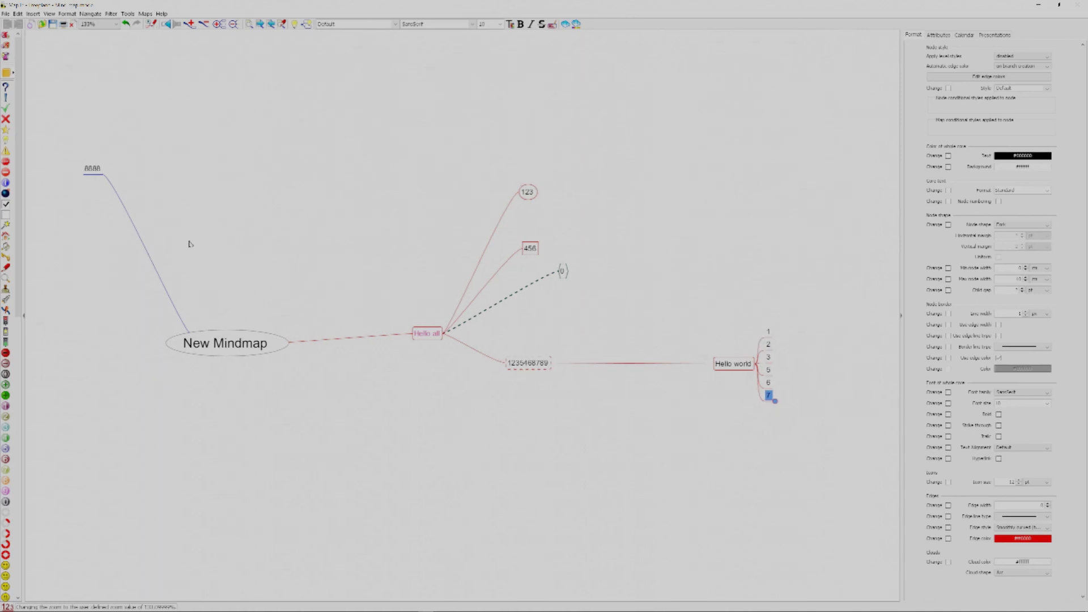
{"action": "scroll", "coordinate": [443, 338], "scroll_direction": "up", "scroll_amount": 1}
{"action": "left_click", "coordinate": [347, 328]}
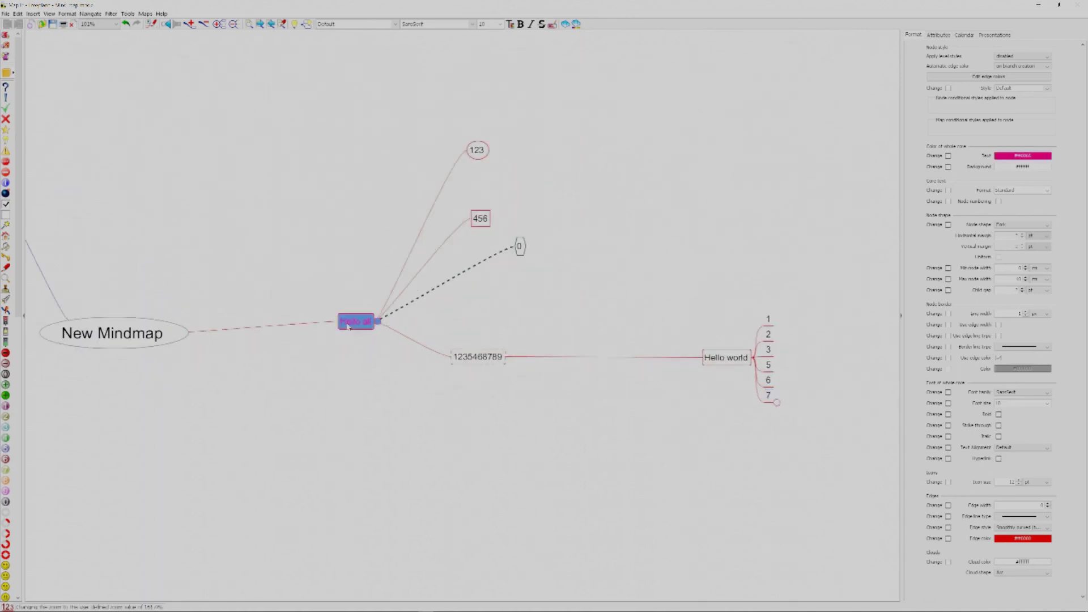
{"action": "key", "text": "space"}
Add a red cross icon to the "Hello all" node
{"action": "scroll", "coordinate": [16, 549], "scroll_direction": "down", "scroll_amount": 15}
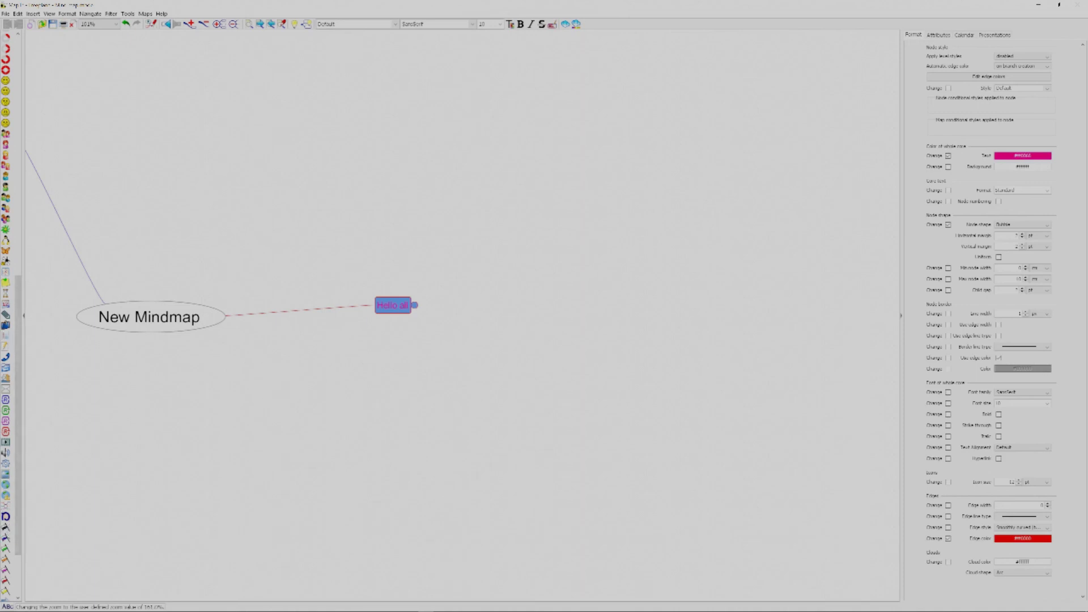
{"action": "scroll", "coordinate": [7, 510], "scroll_direction": "up", "scroll_amount": 10}
{"action": "scroll", "coordinate": [10, 316], "scroll_direction": "up", "scroll_amount": 2}
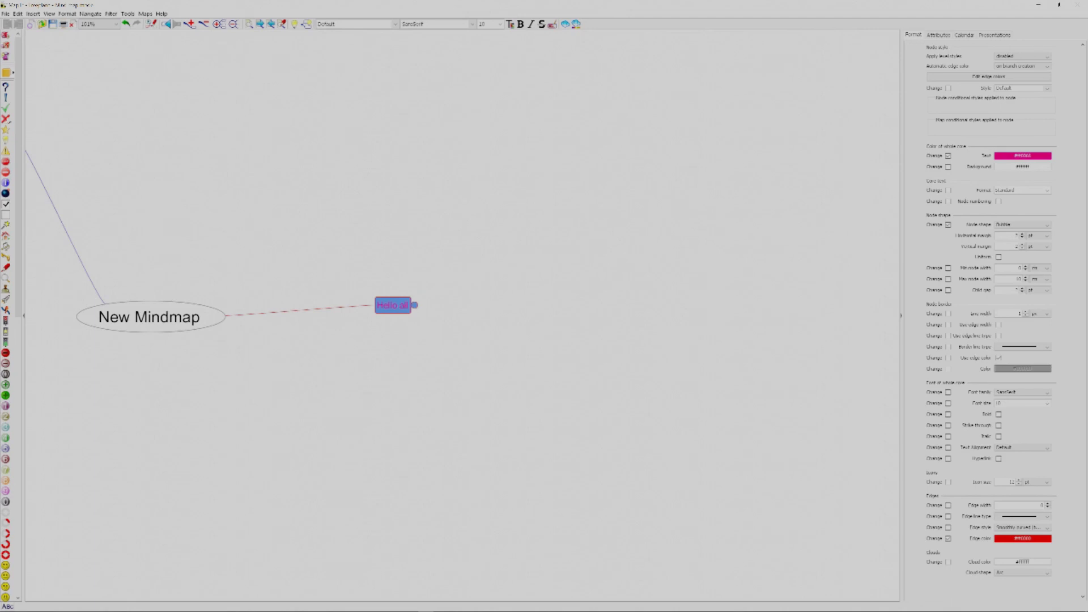
{"action": "left_click", "coordinate": [7, 121]}
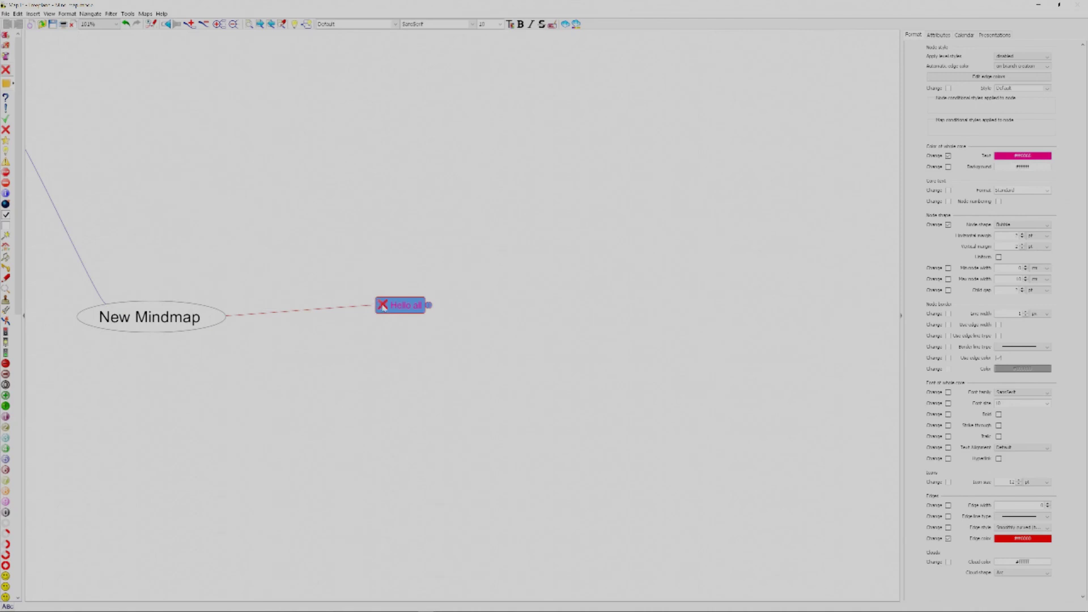
{"action": "scroll", "coordinate": [6, 276], "scroll_direction": "down", "scroll_amount": 1}
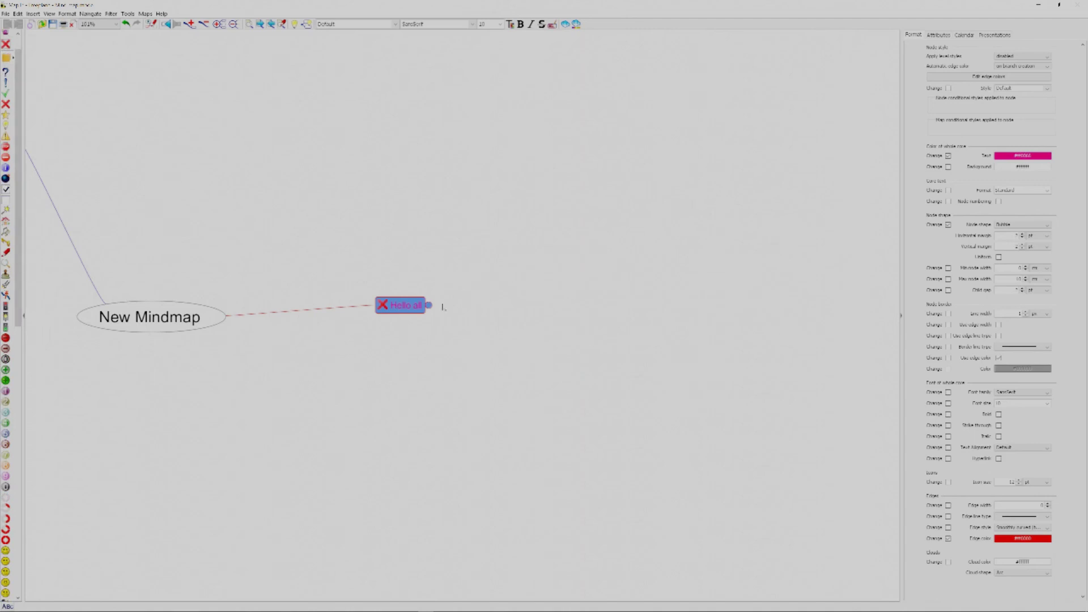
Unfold the "Hello all" branch and add a round red icon to node 0
{"action": "left_click", "coordinate": [429, 306]}
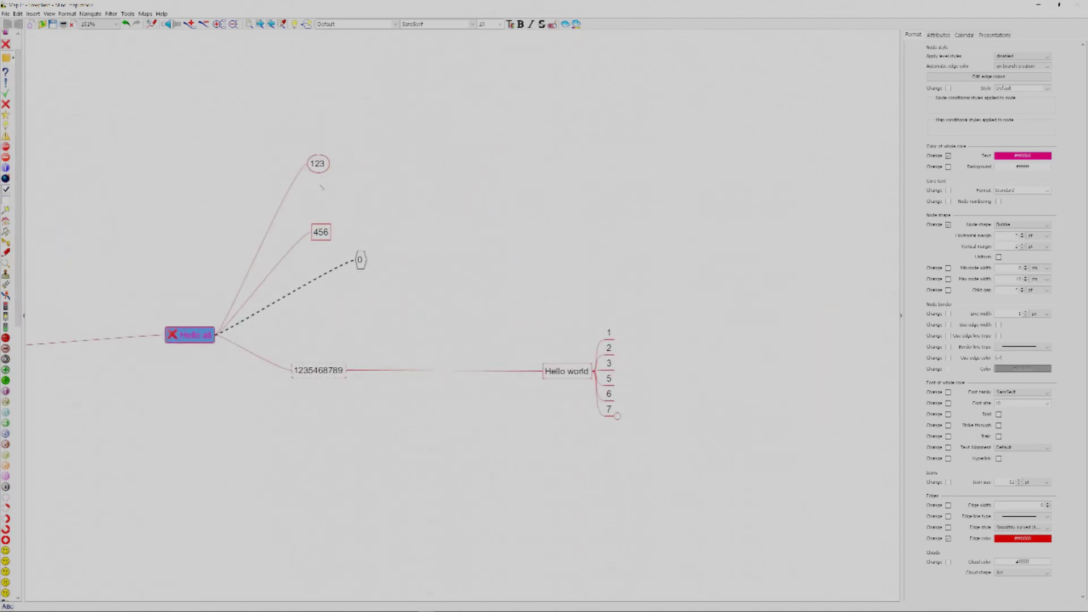
{"action": "left_click", "coordinate": [361, 261]}
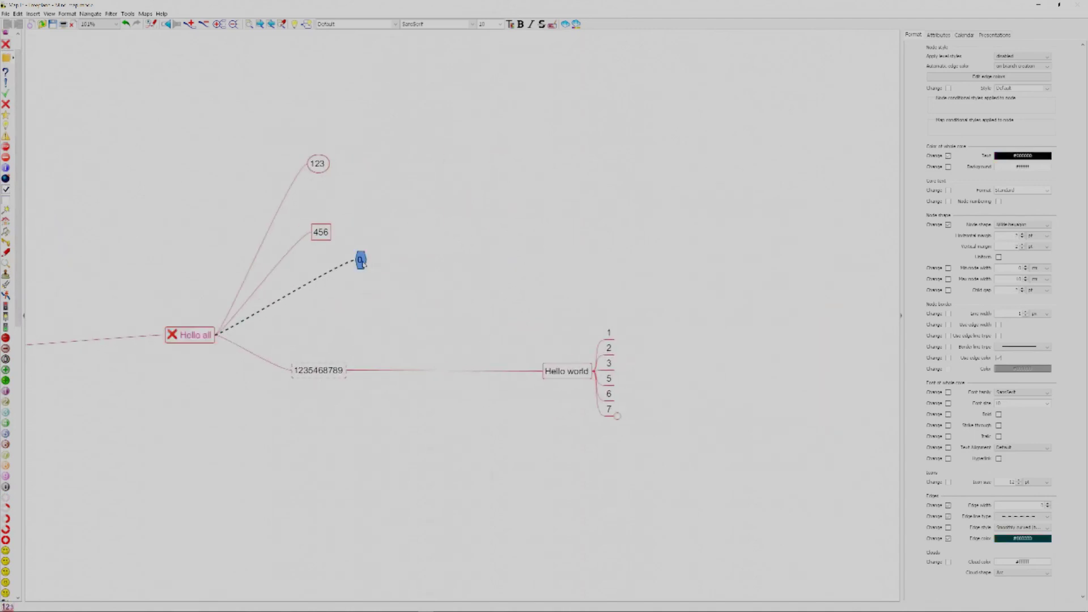
{"action": "left_click", "coordinate": [6, 339]}
{"action": "scroll", "coordinate": [366, 277], "scroll_direction": "up", "scroll_amount": 14}
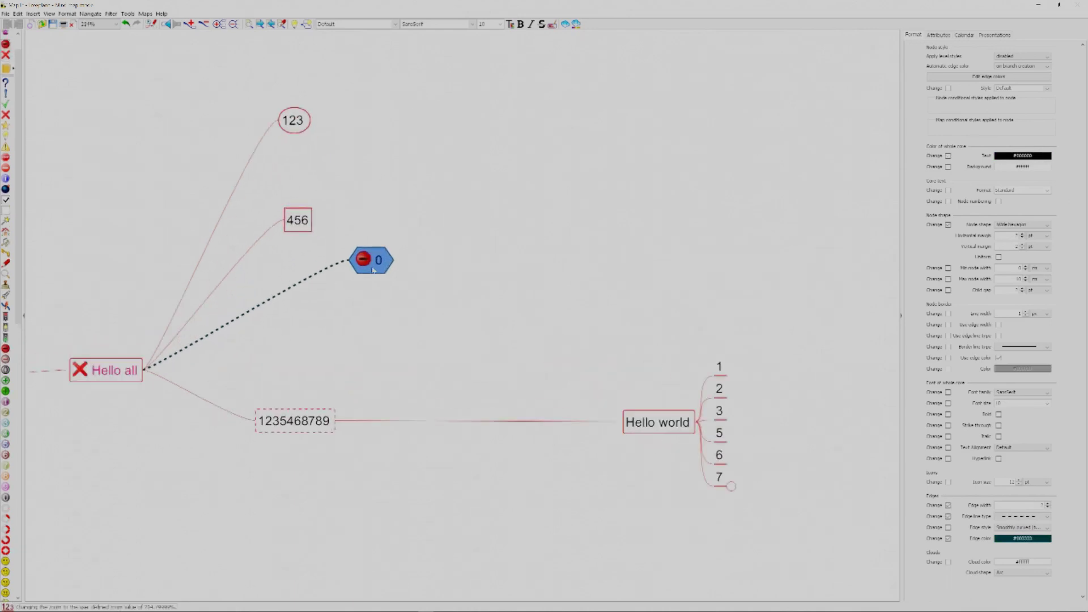
{"action": "scroll", "coordinate": [440, 275], "scroll_direction": "down", "scroll_amount": 9}
{"action": "scroll", "coordinate": [440, 274], "scroll_direction": "down", "scroll_amount": 3}
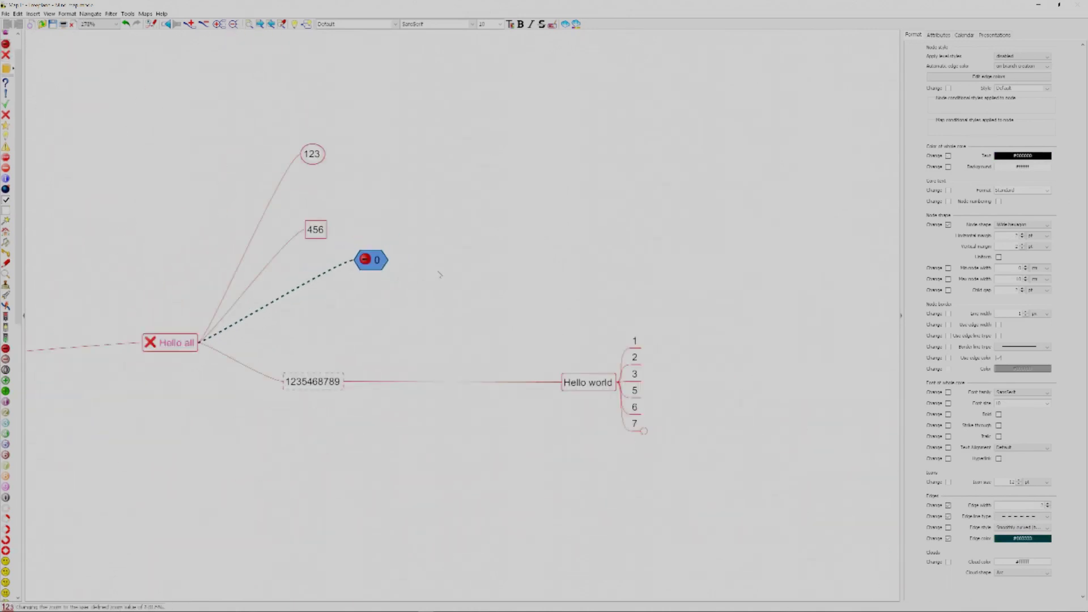
{"action": "scroll", "coordinate": [353, 267], "scroll_direction": "up", "scroll_amount": 1}
{"action": "left_click_drag", "start_coordinate": [132, 269], "coordinate": [264, 277]}
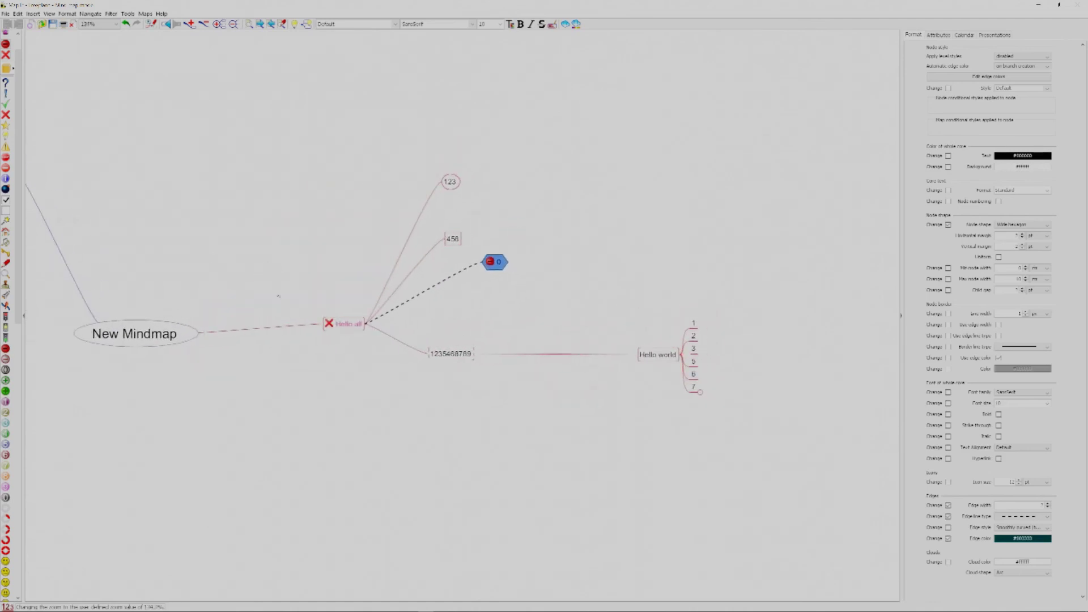
{"action": "scroll", "coordinate": [459, 300], "scroll_direction": "up", "scroll_amount": 3}
{"action": "left_click_drag", "start_coordinate": [502, 298], "coordinate": [466, 281]}
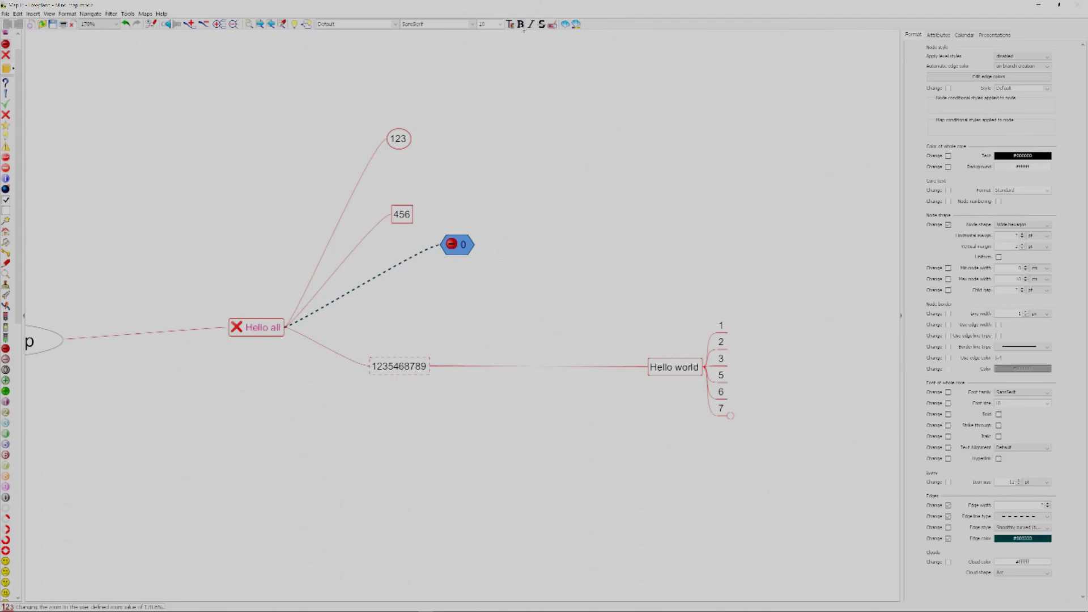
Try bold and a larger font on node 456, and set its font size to 12
{"action": "key", "text": "Up"}
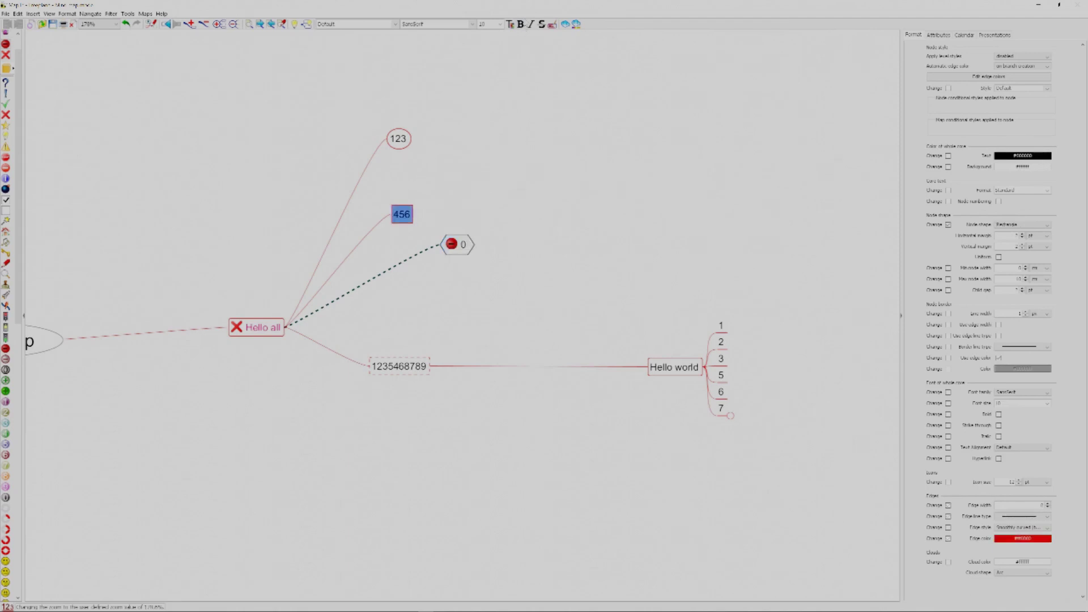
{"action": "left_click", "coordinate": [521, 25]}
{"action": "left_click", "coordinate": [499, 24]}
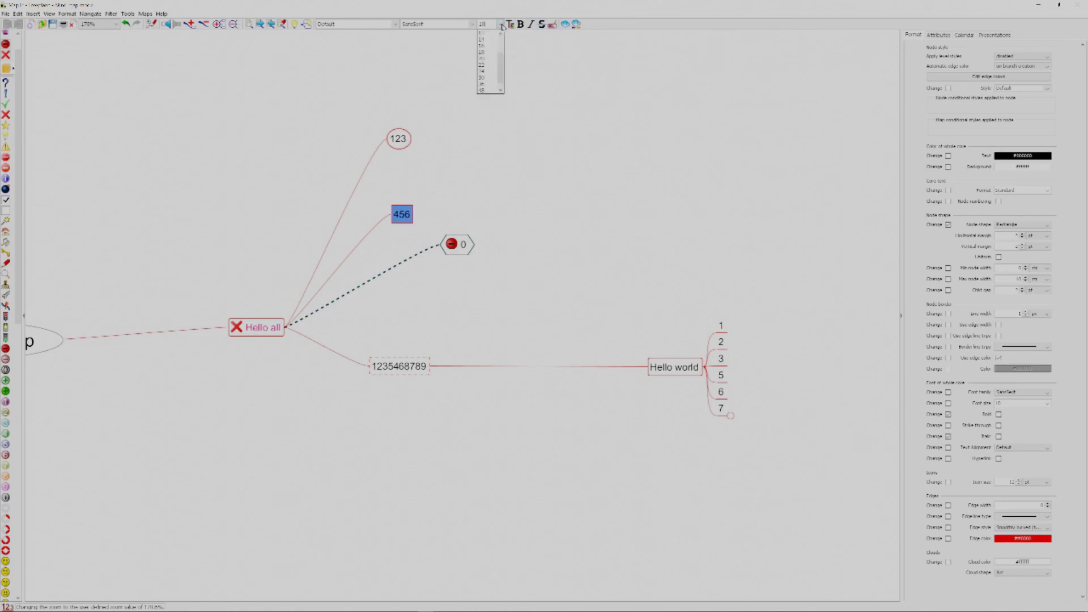
{"action": "left_click", "coordinate": [492, 66]}
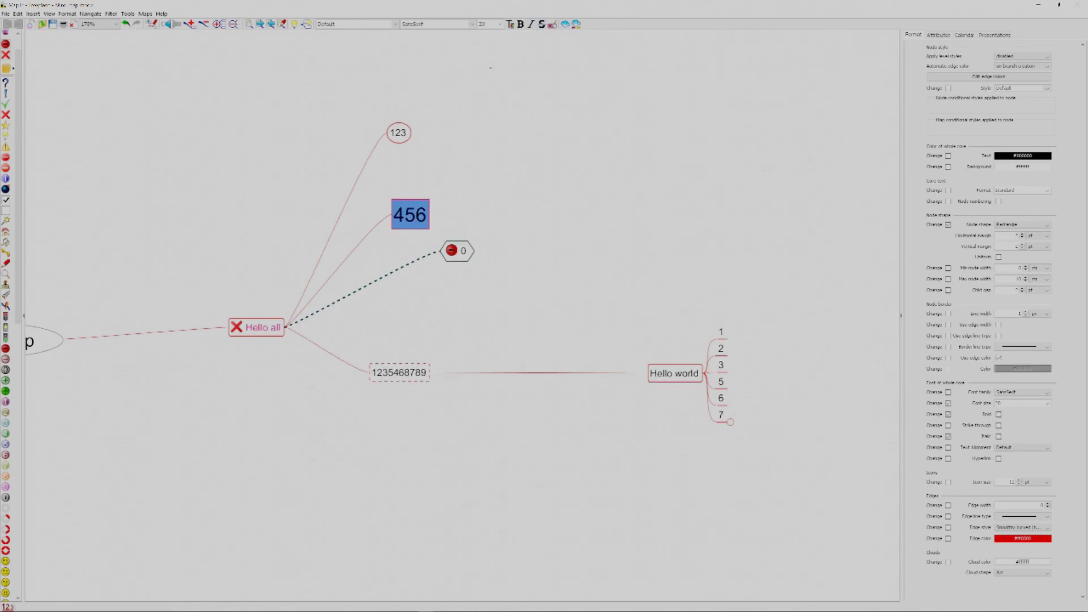
{"action": "left_click", "coordinate": [499, 24]}
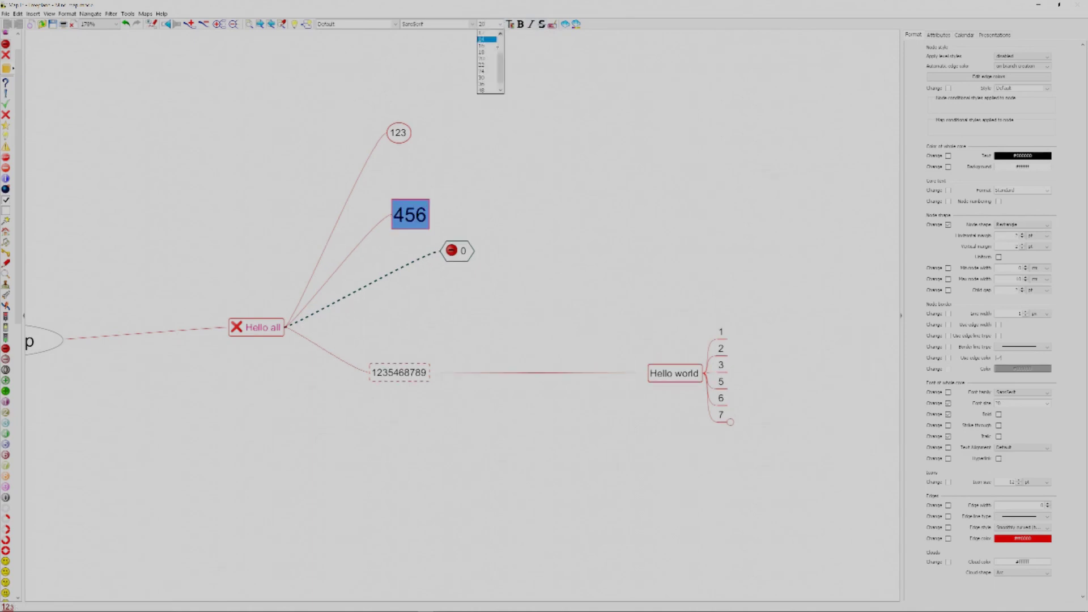
{"action": "left_click", "coordinate": [492, 32]}
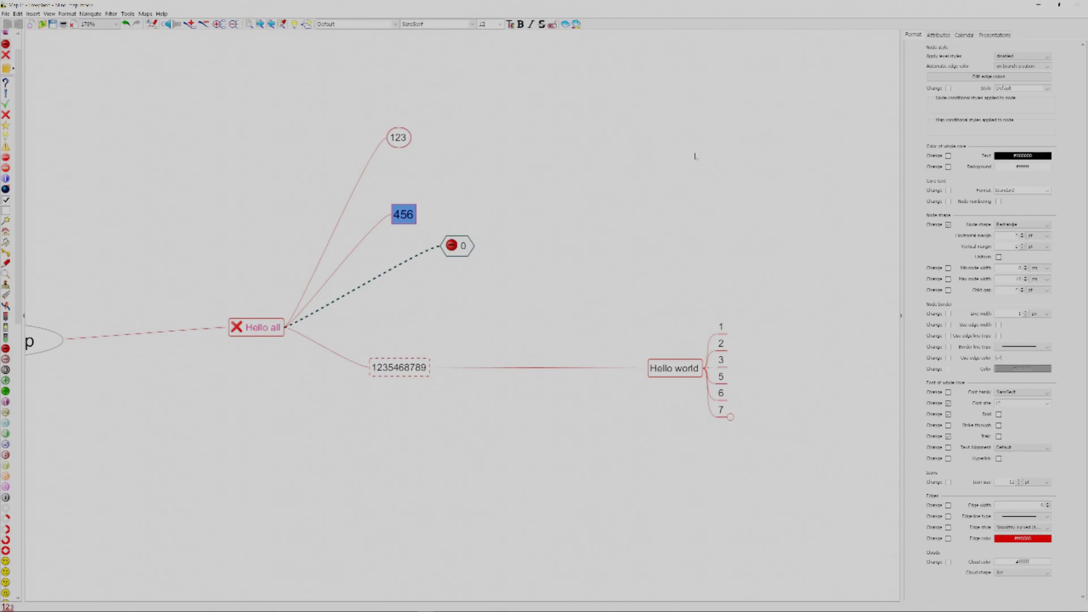
{"action": "left_click_drag", "start_coordinate": [551, 270], "coordinate": [664, 271]}
{"action": "scroll", "coordinate": [552, 322], "scroll_direction": "down", "scroll_amount": 3}
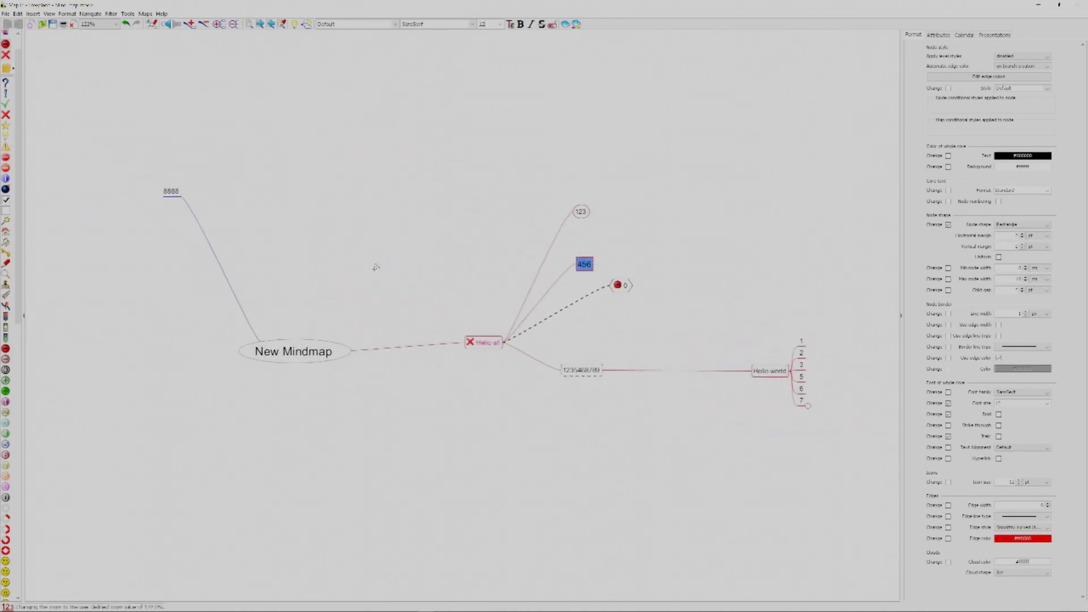